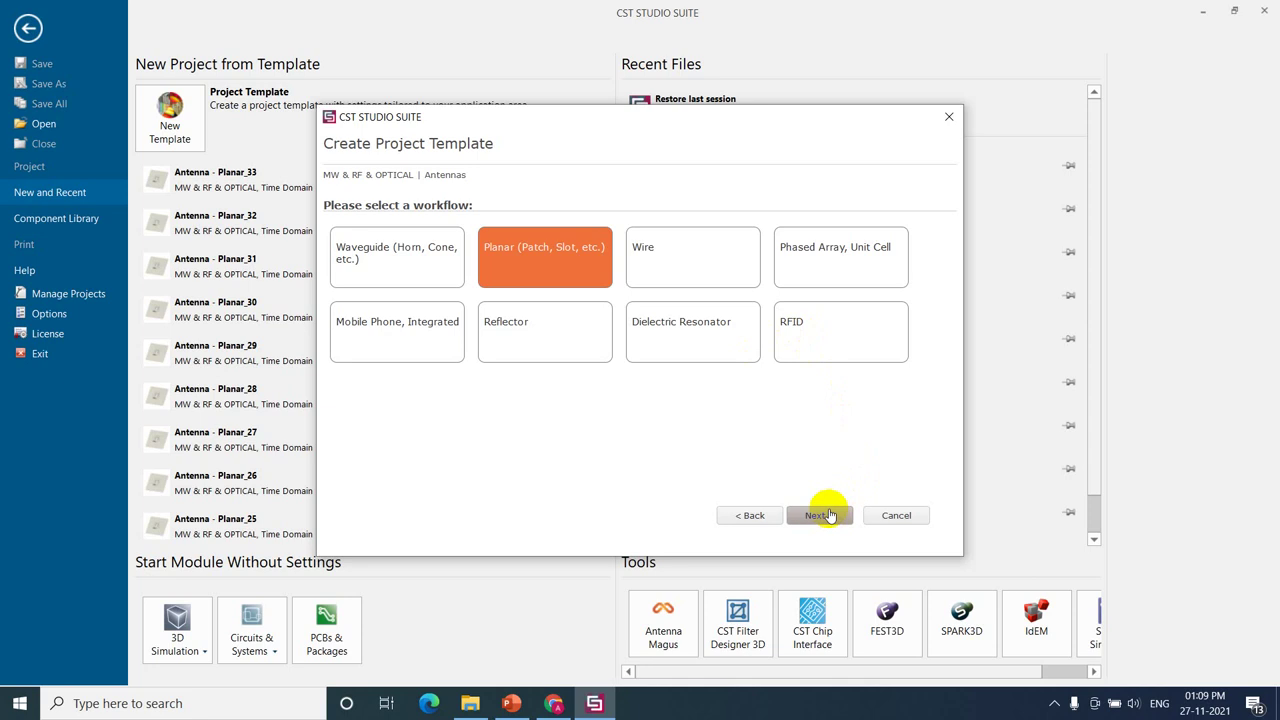
Step: Choose the planar antenna workflow with the Time Domain solver, keeping mm, GHz, ns and Kelvin as units
left_click(829, 514)
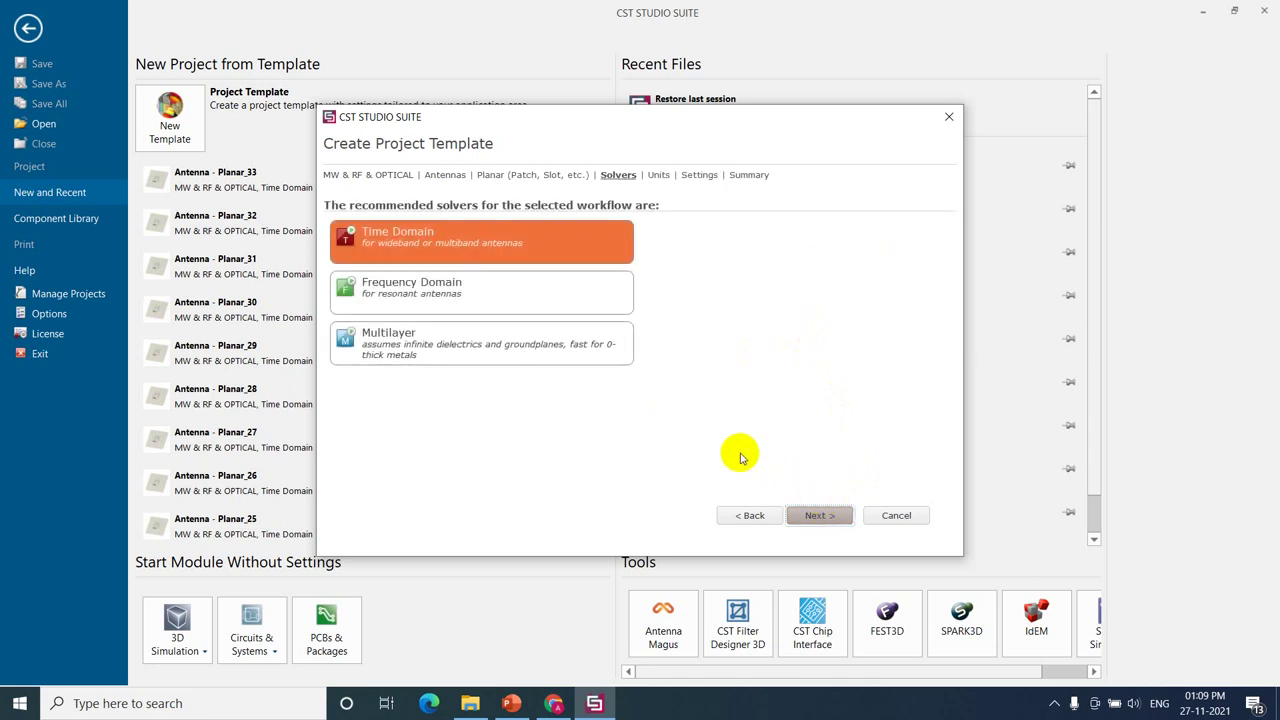
left_click(820, 515)
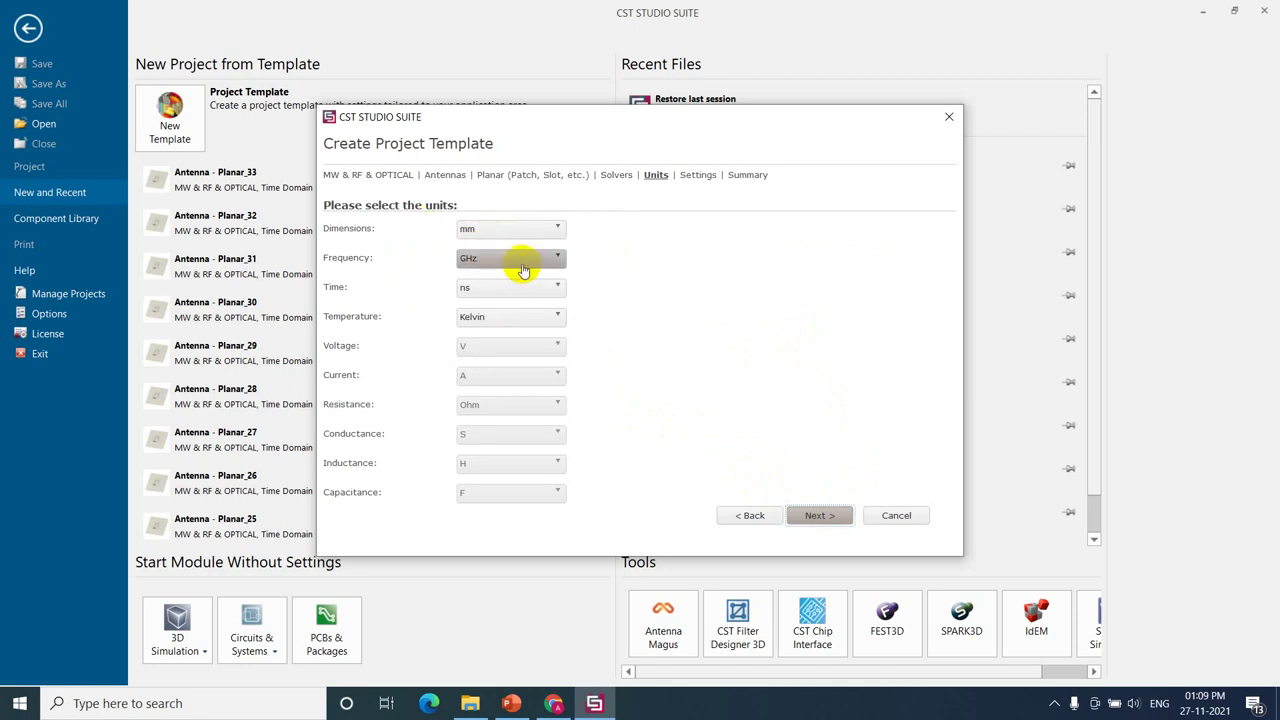
left_click(820, 515)
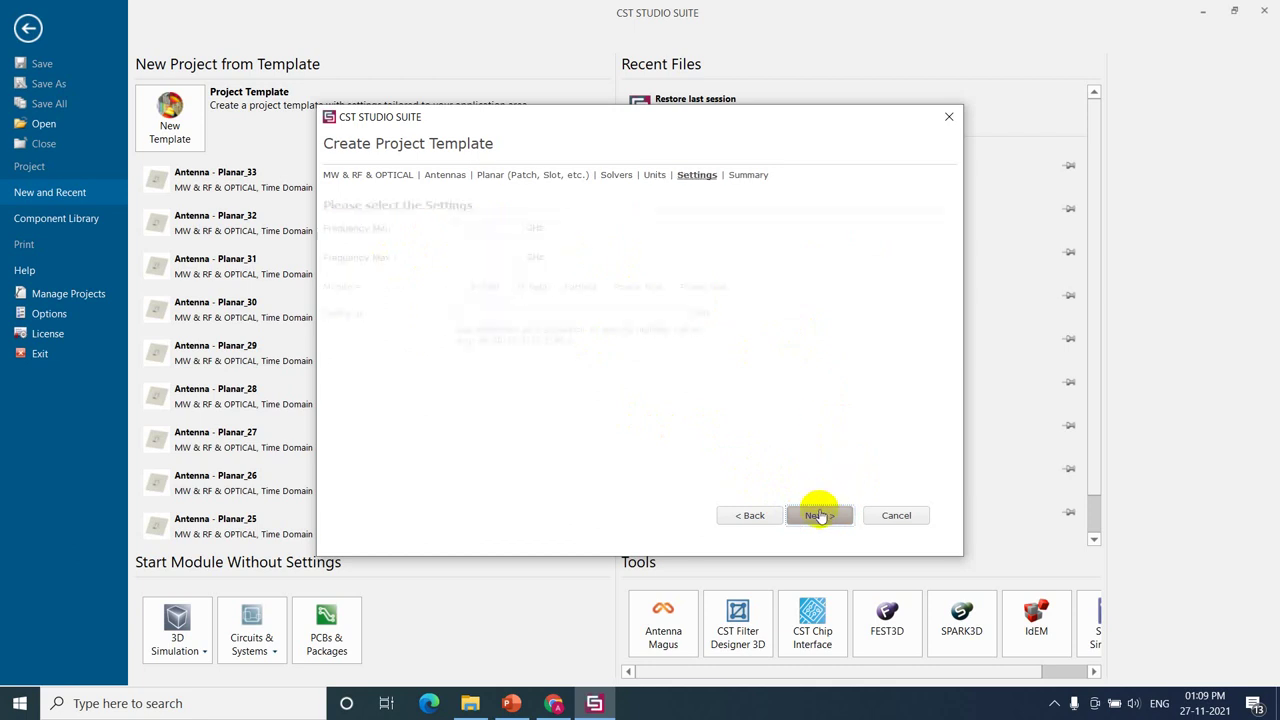
Step: Set the template's frequency range from 4 to 6 GHz and create the project without any field monitors
left_click(464, 229)
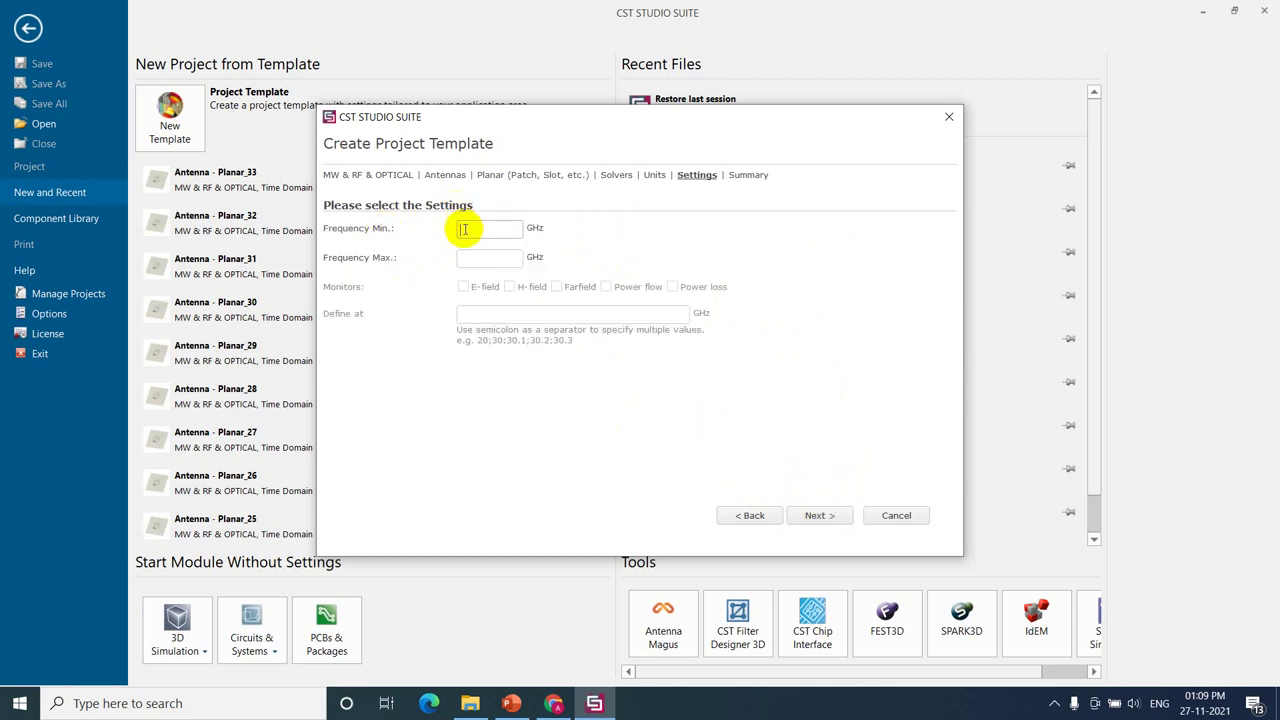
type("4")
left_click(466, 252)
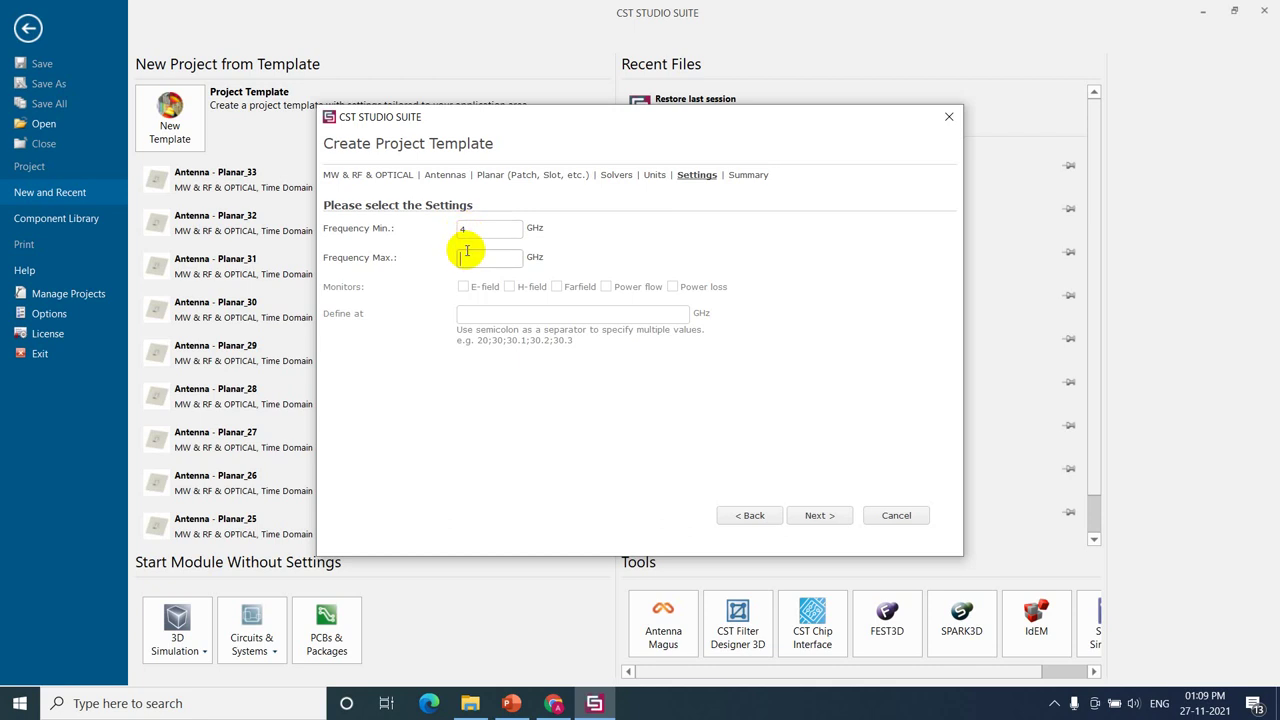
type("6")
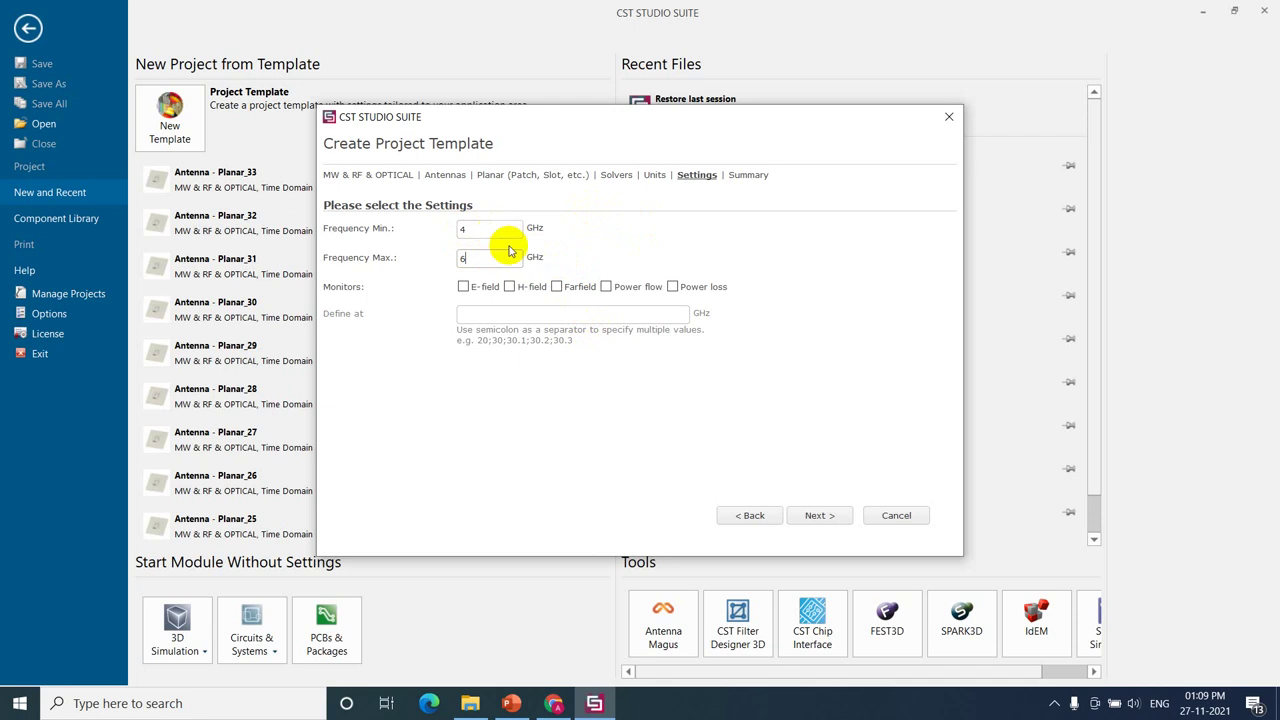
left_click(820, 515)
left_click(822, 516)
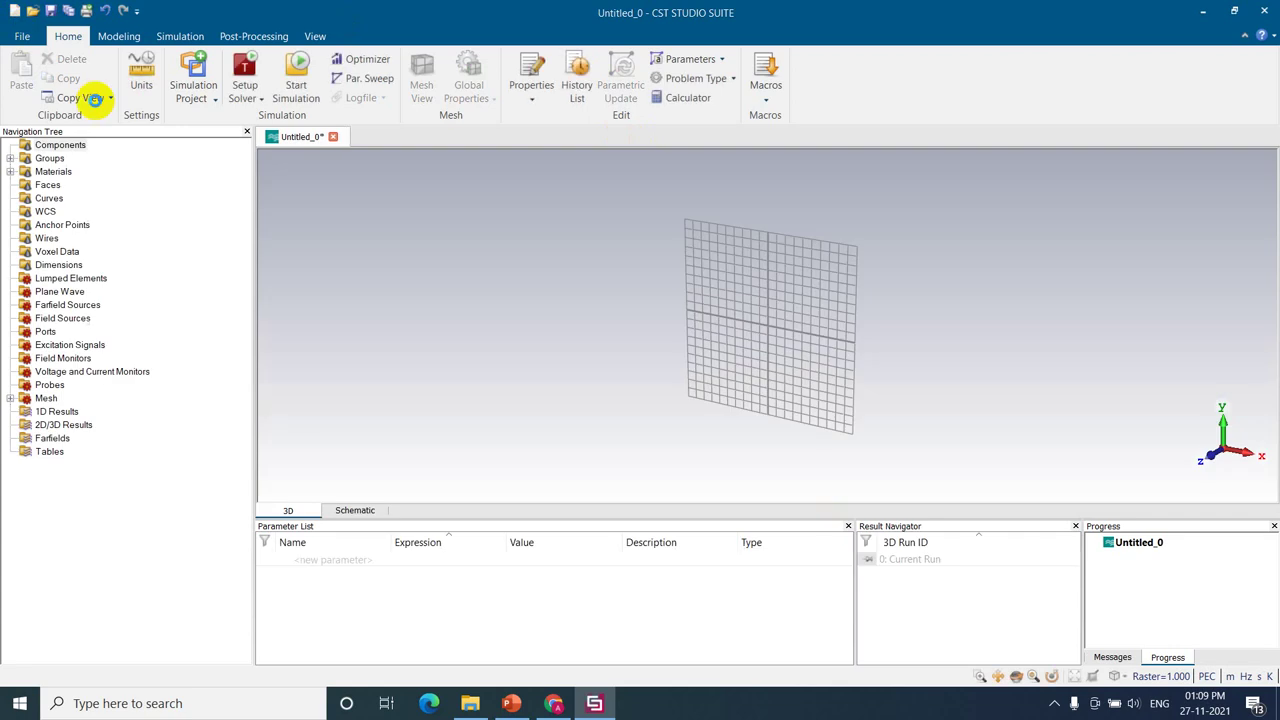
Step: Add a project parameter L with the value 13.5
left_click(339, 562)
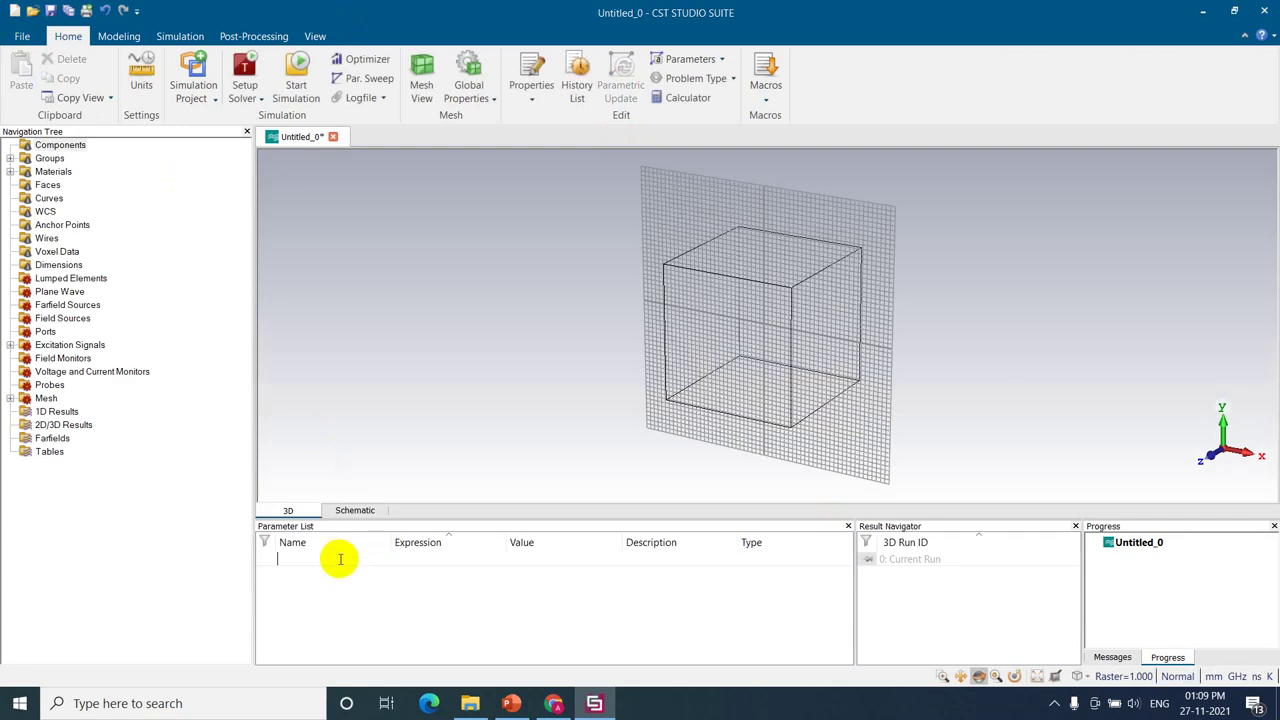
key("alt+Tab")
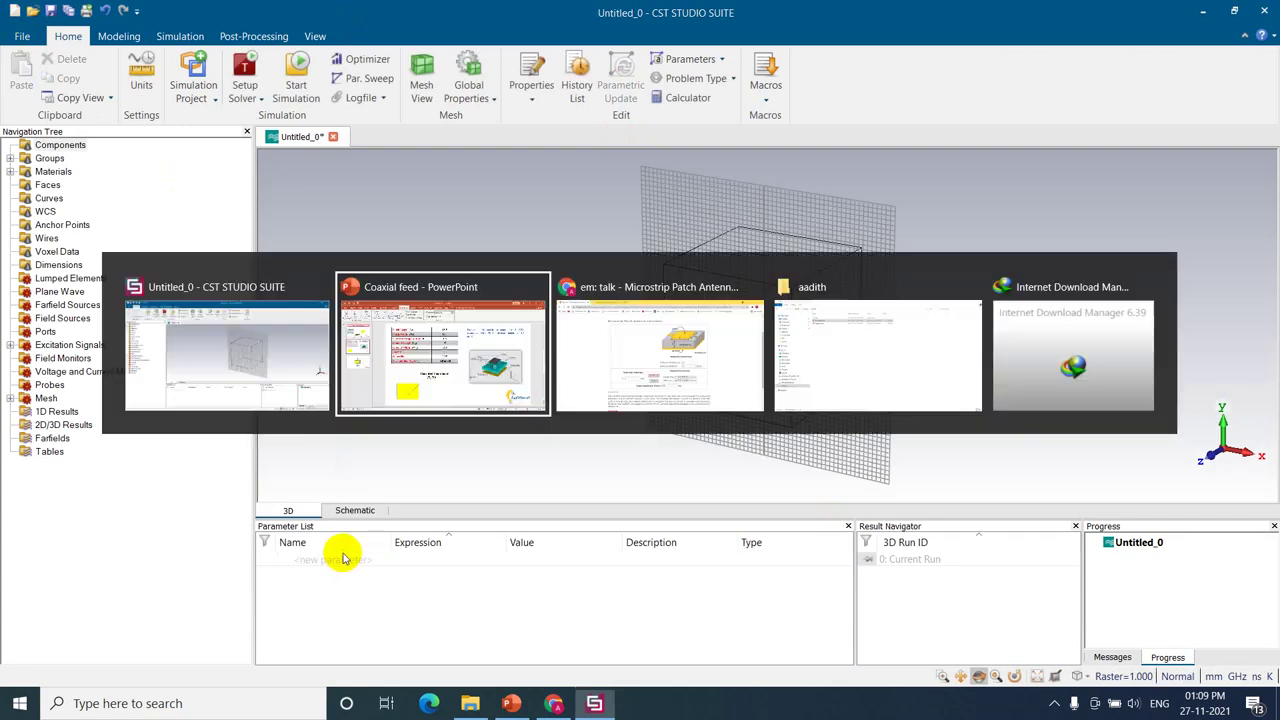
key("alt+Tab")
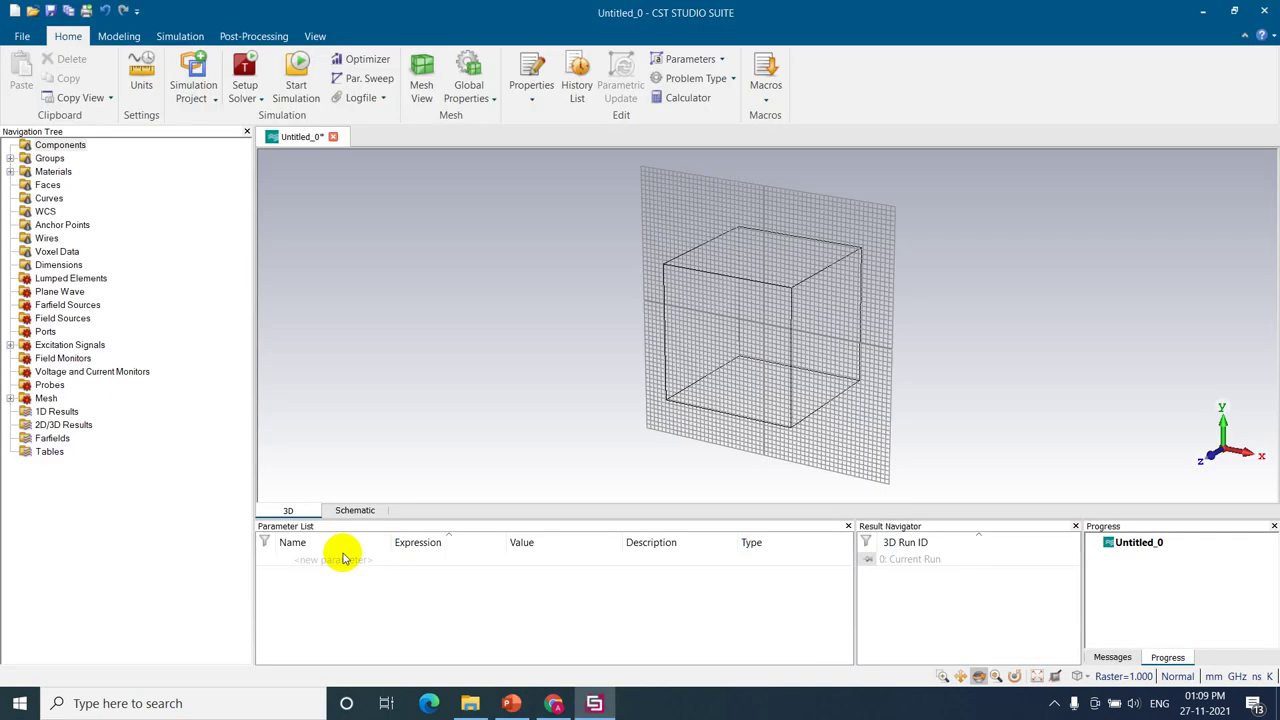
left_click(320, 560)
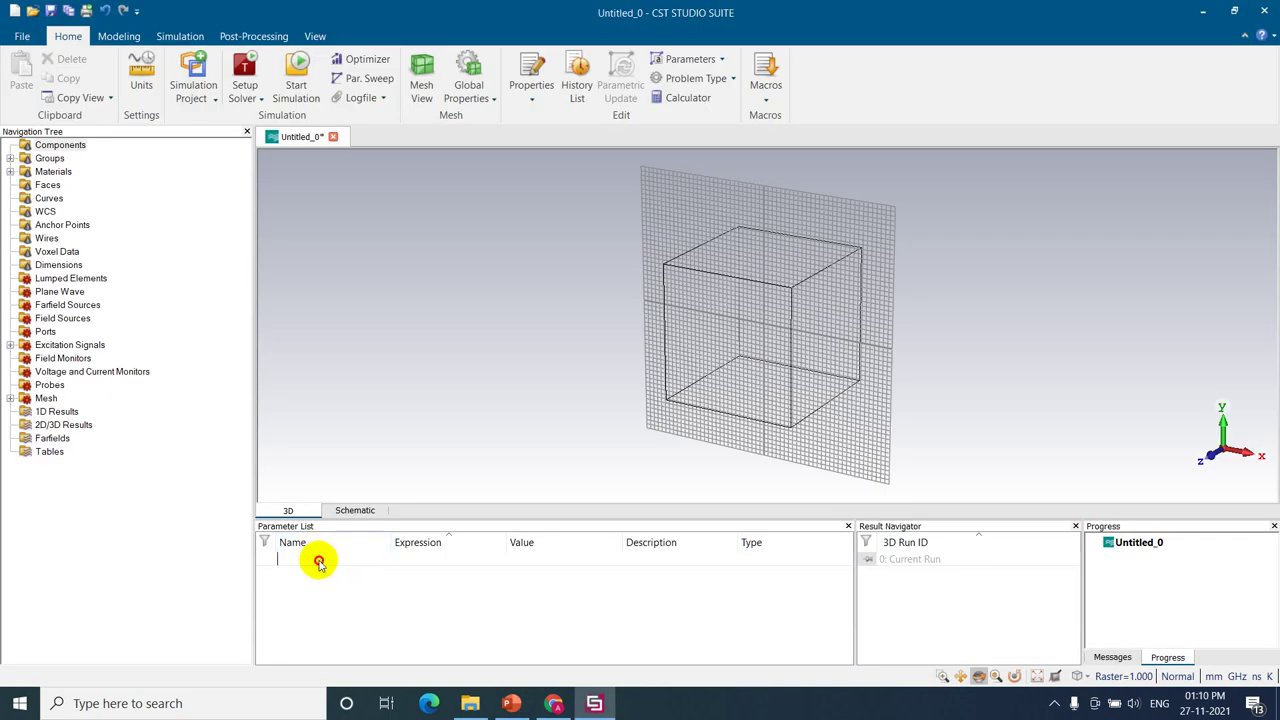
type("L")
key("Tab")
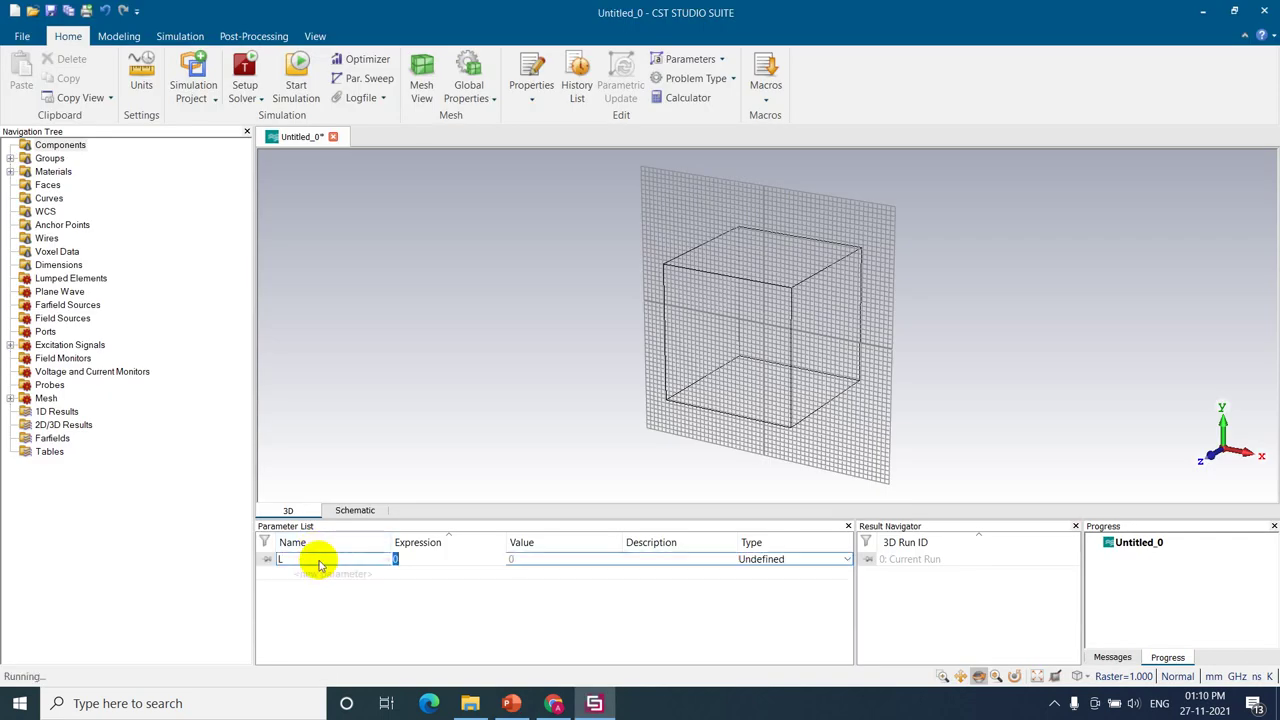
type("13.5")
key("Tab")
key("Tab")
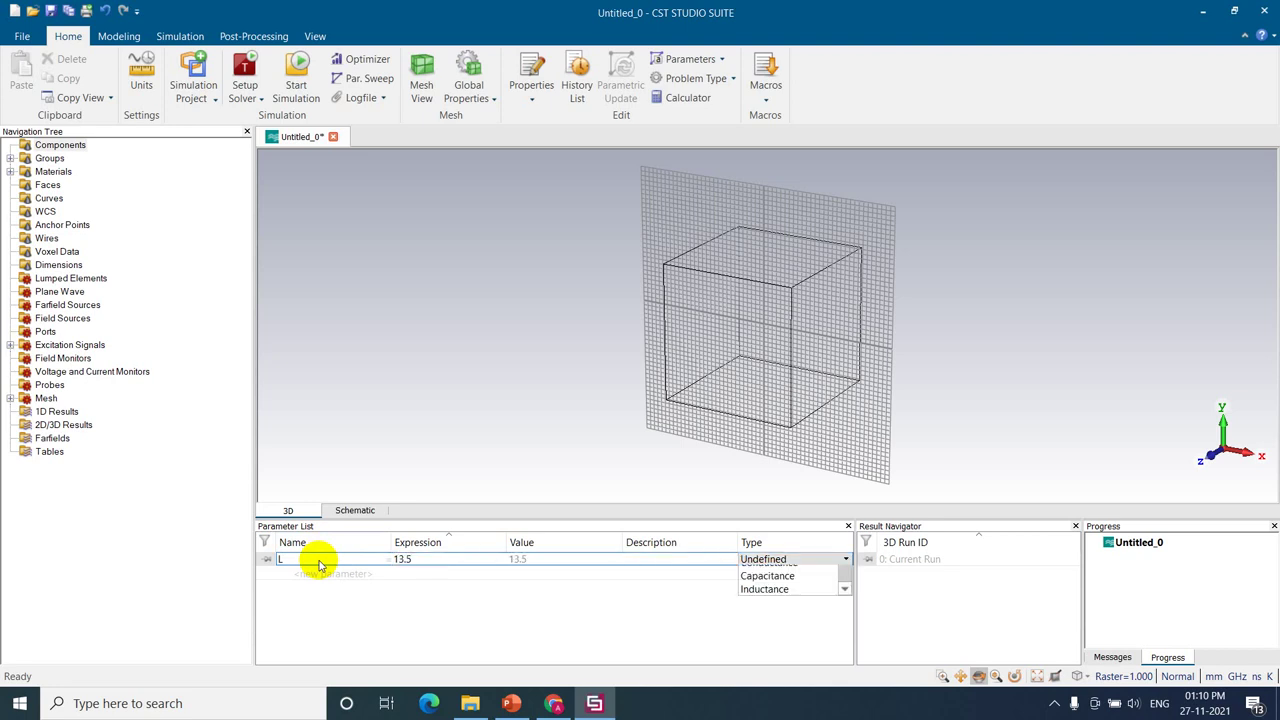
Step: Add a project parameter W with the value 17.4
key("alt+Tab")
key("alt+Tab")
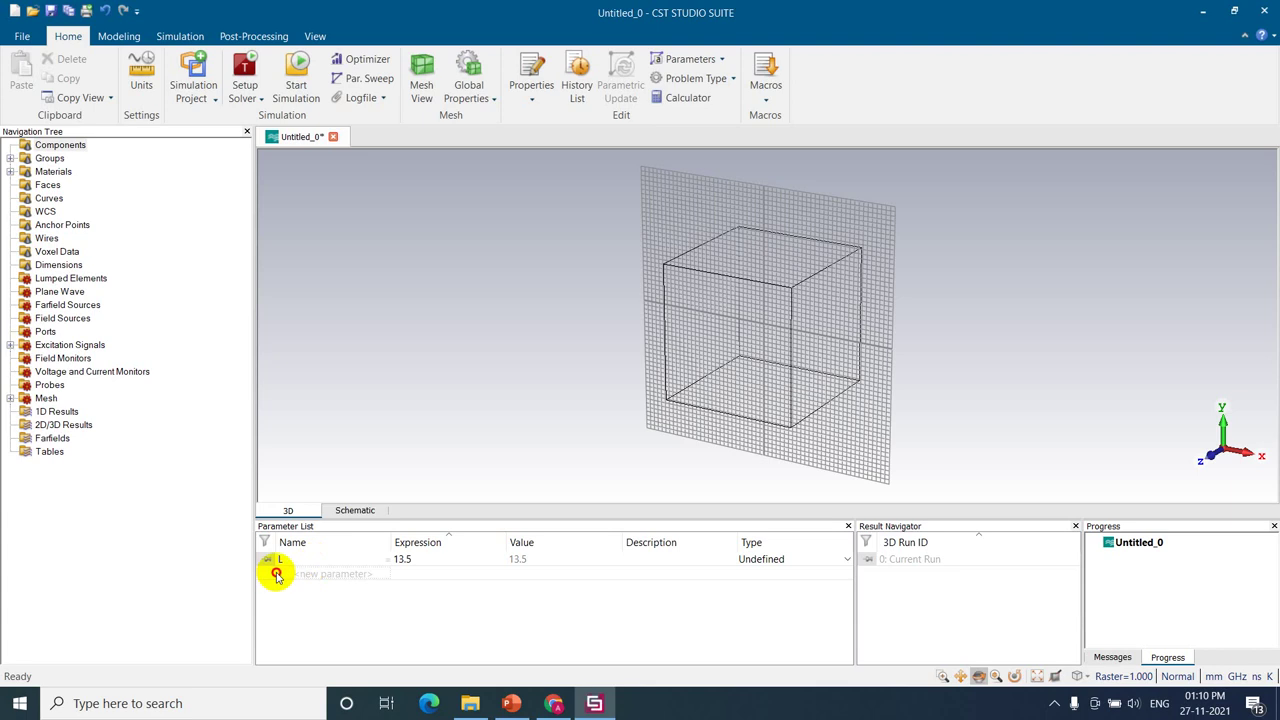
left_click(278, 572)
type("W")
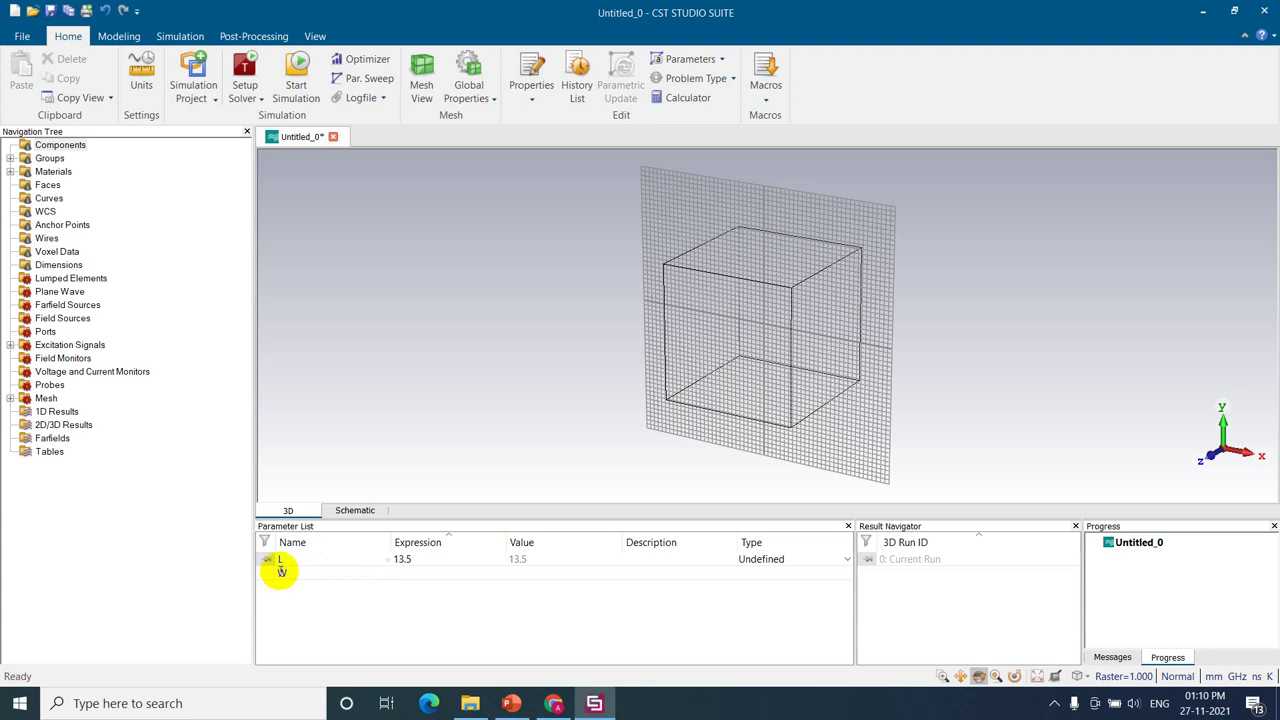
key("Tab")
type("17.4")
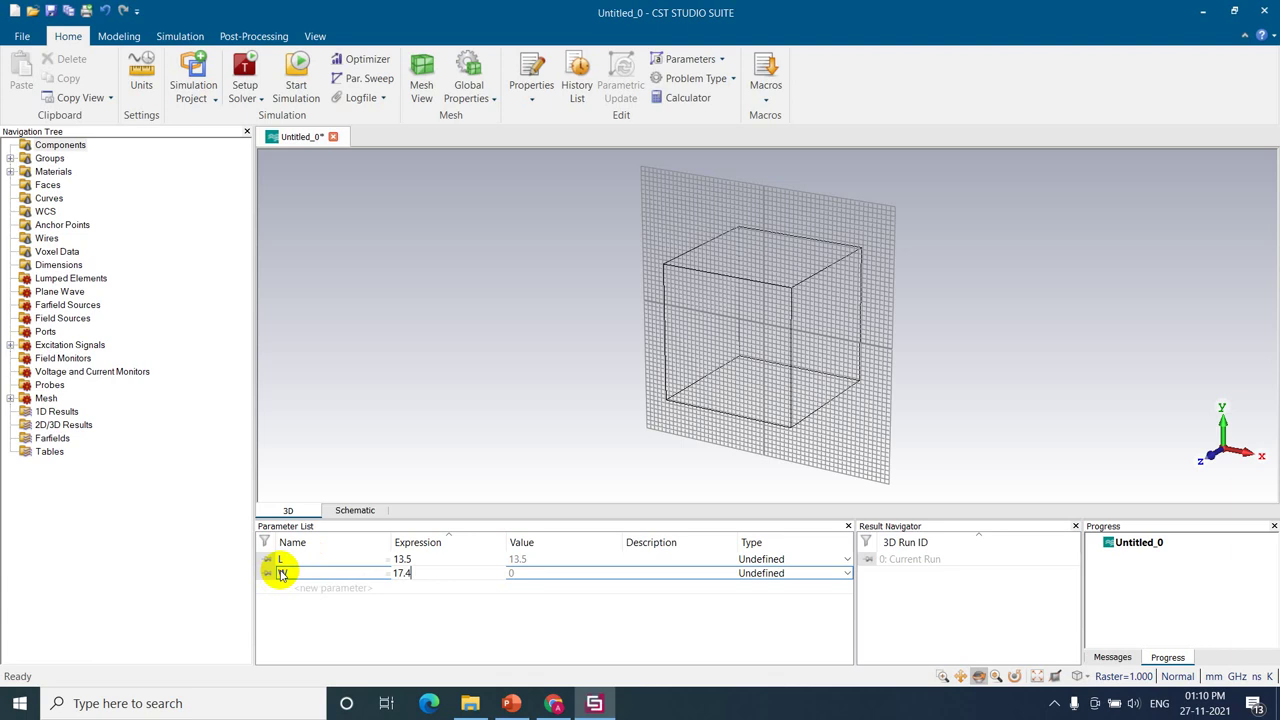
key("Tab")
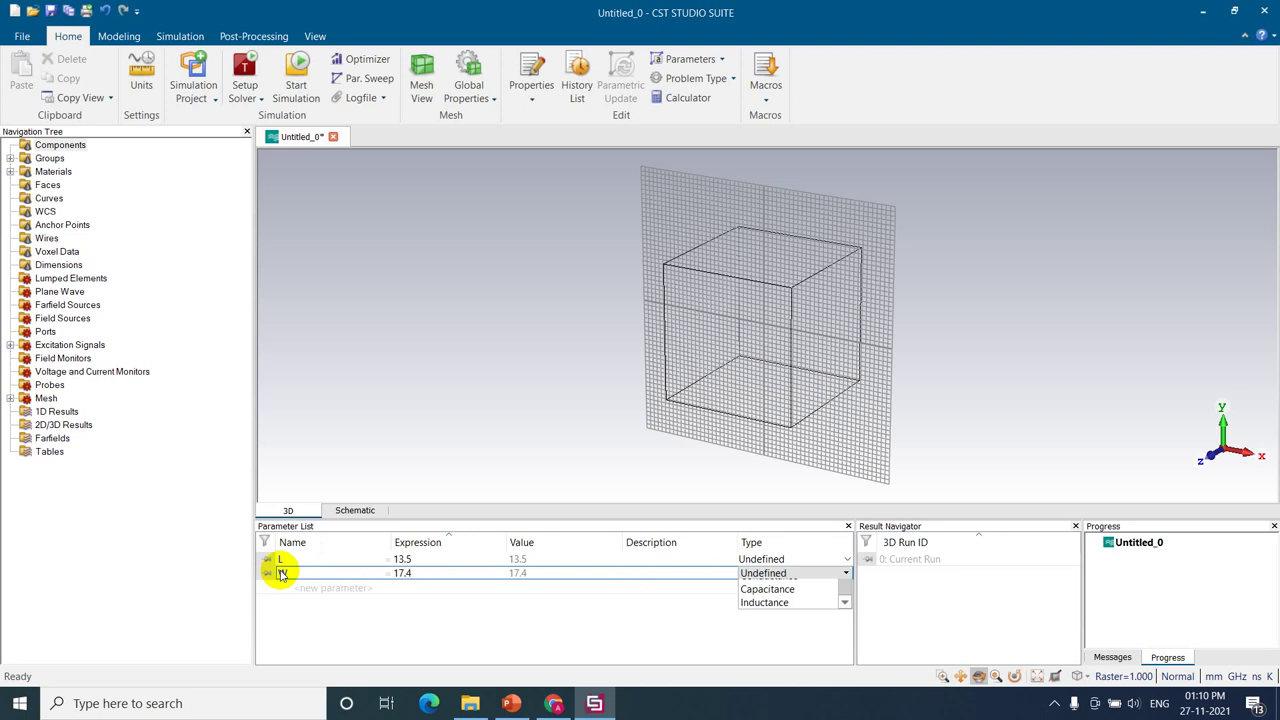
key("Return")
Step: Add a parameter Lg defined by the expression 2*L
type("Lg")
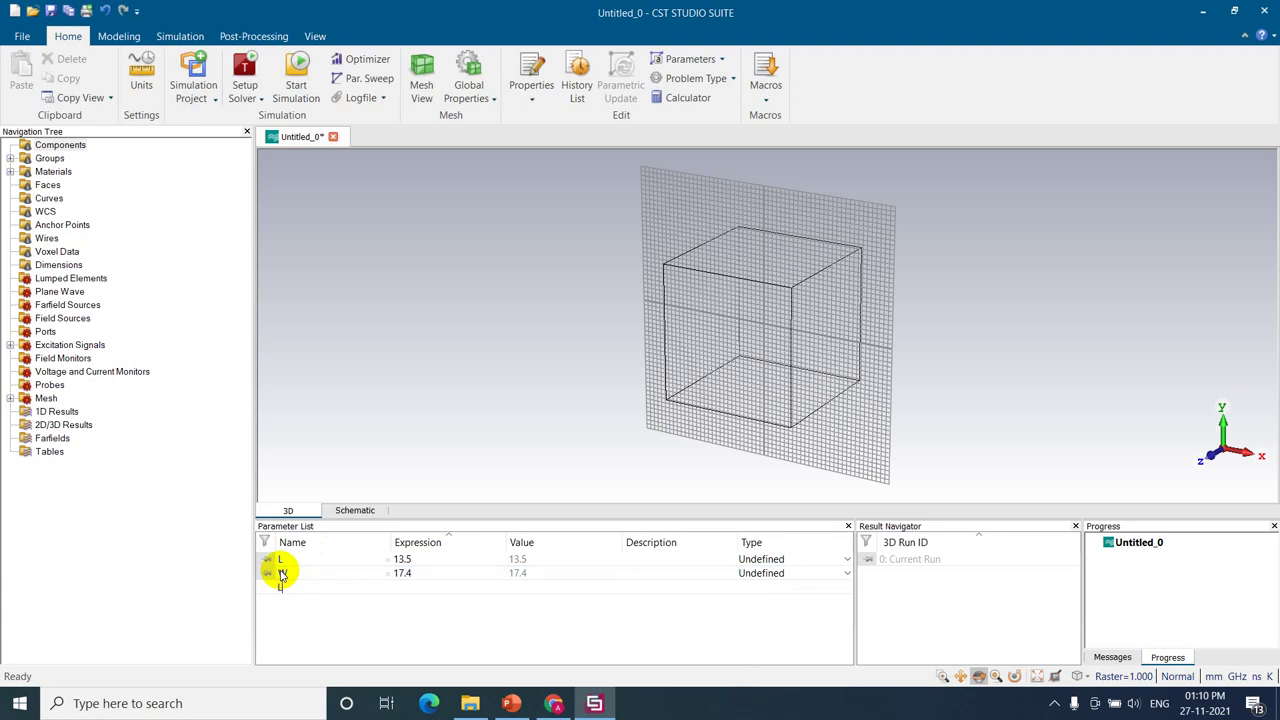
key("Tab")
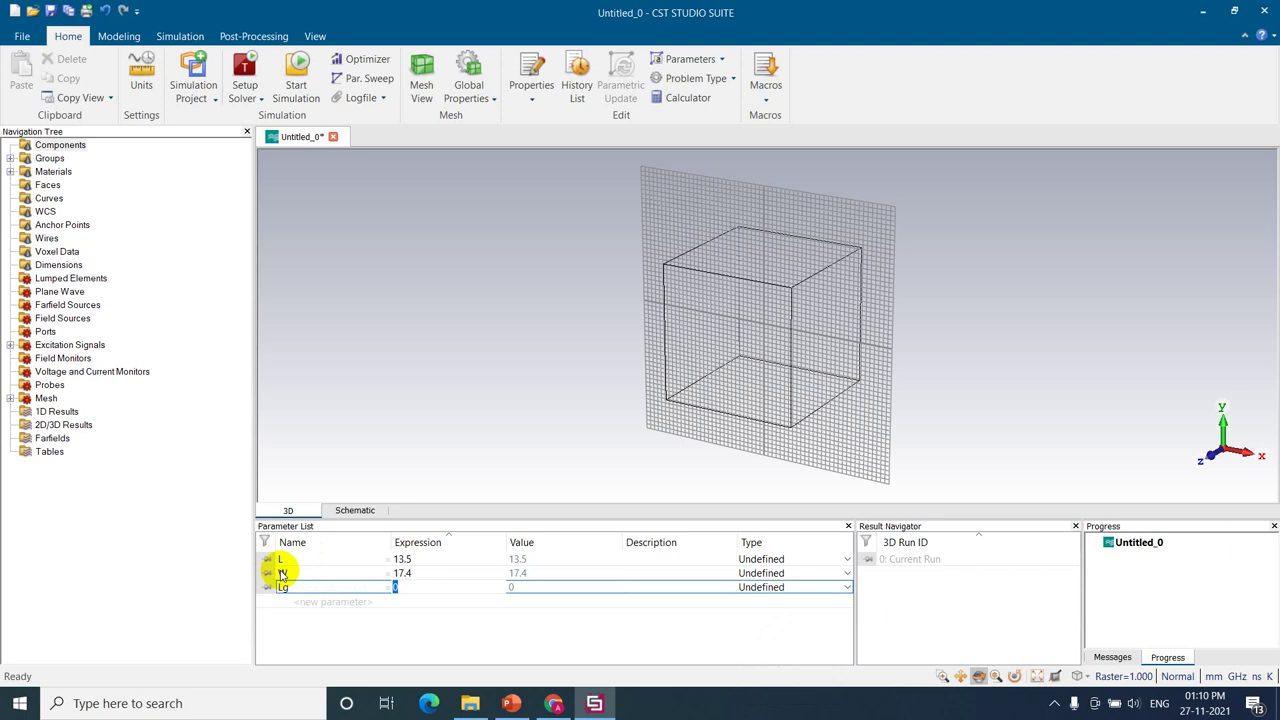
type("@")
key("BackSpace")
type("2*L")
key("Tab")
key("Tab")
key("Tab")
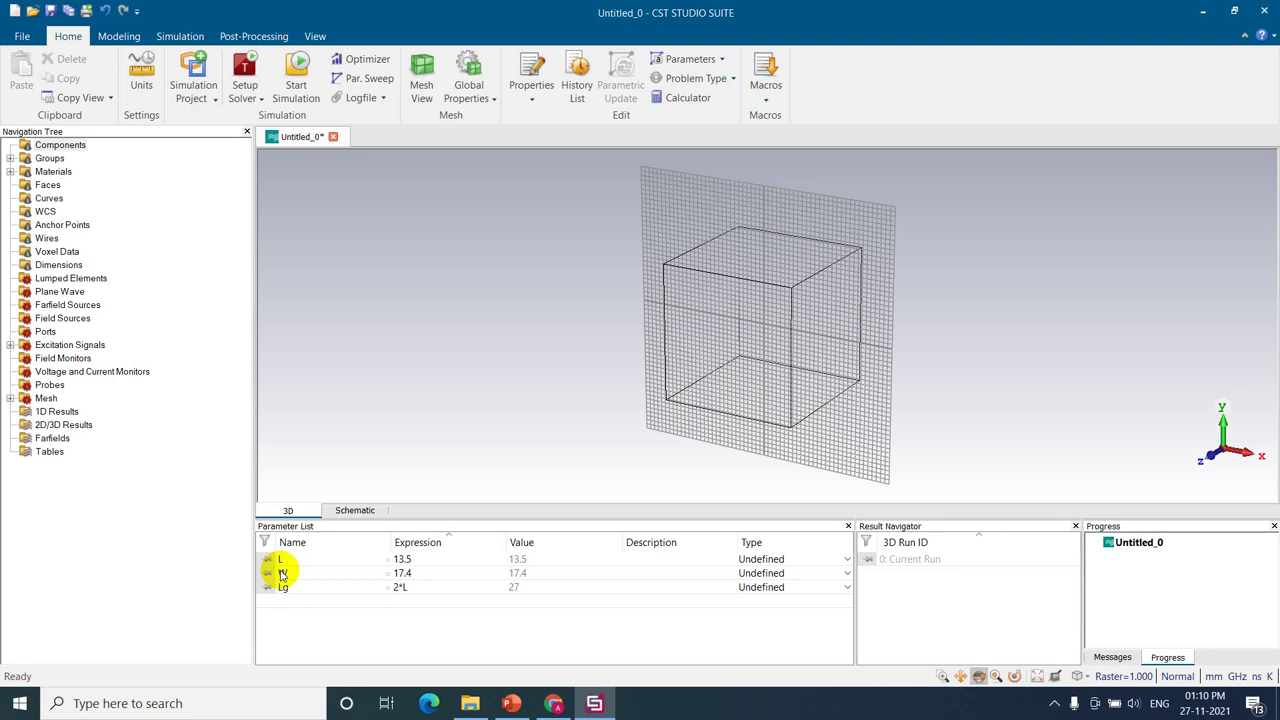
Step: Add a parameter Wg defined by the expression 2*W
type("Wg")
key("Tab")
type("2")
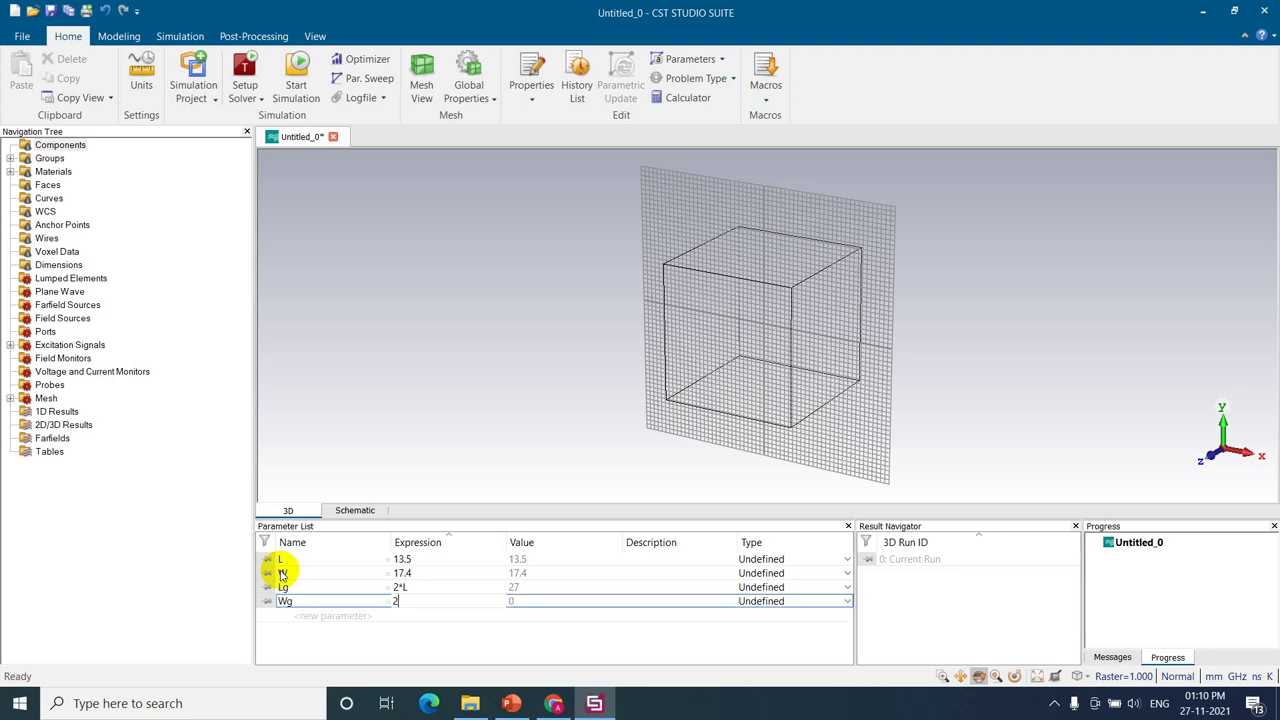
type("*W")
key("Tab")
key("Tab")
key("Return")
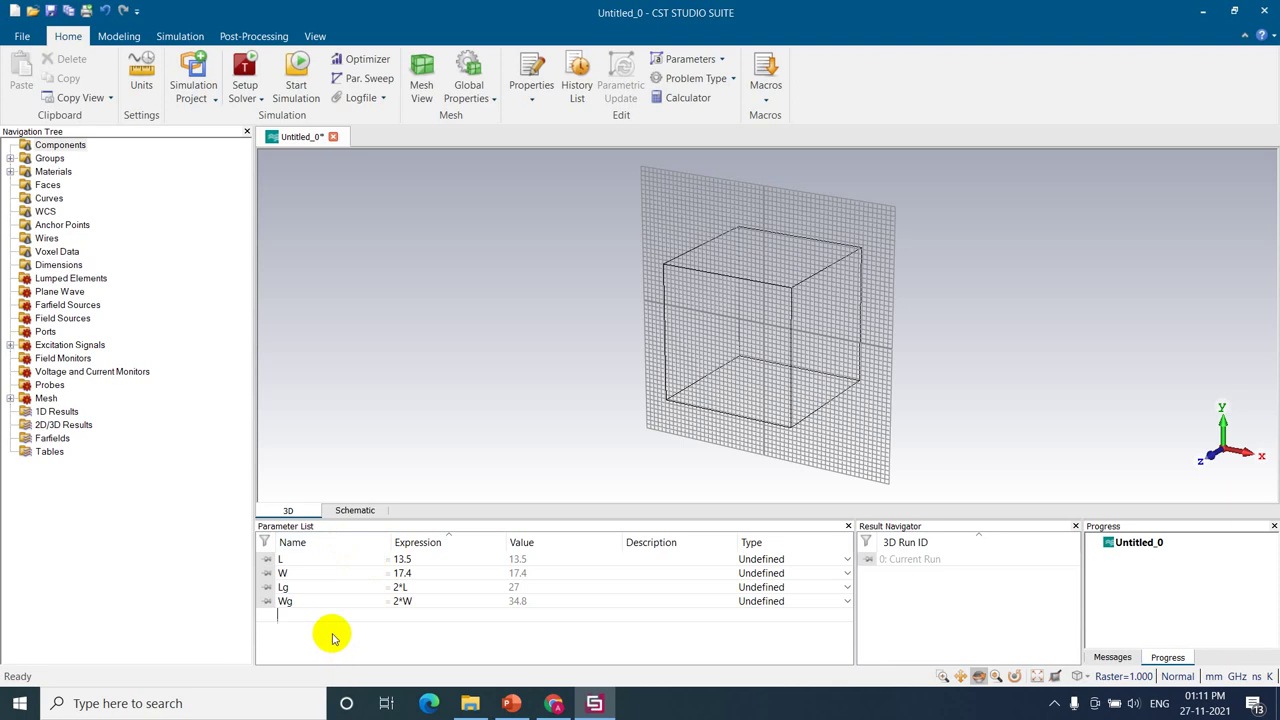
Step: Add a parameter h and set its value to 1.6
type("h")
key("Tab")
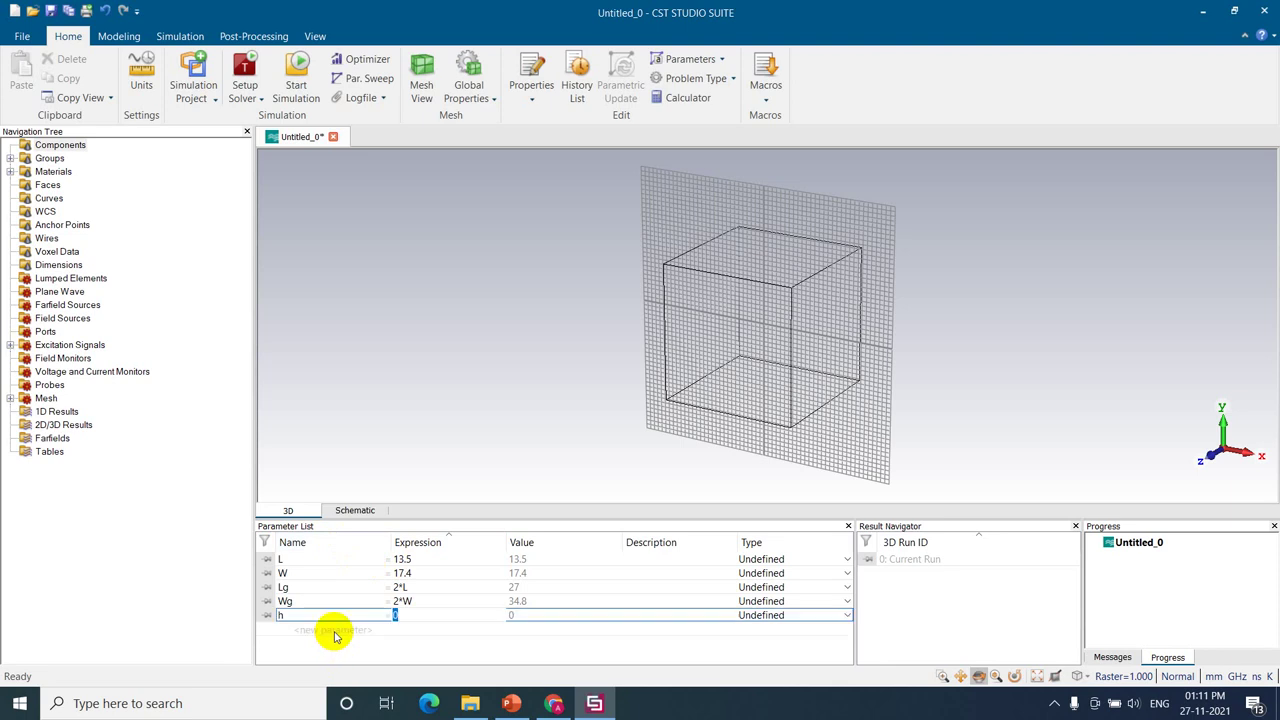
type("16")
key("Tab")
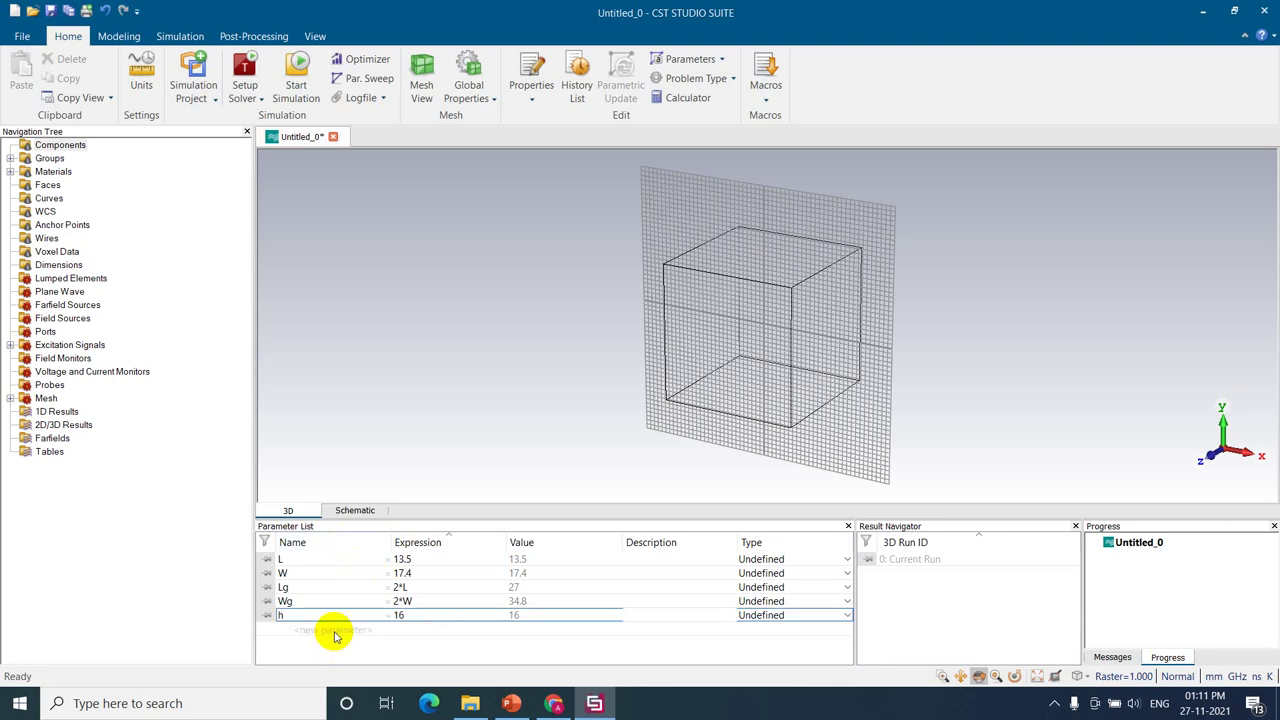
left_click(449, 619)
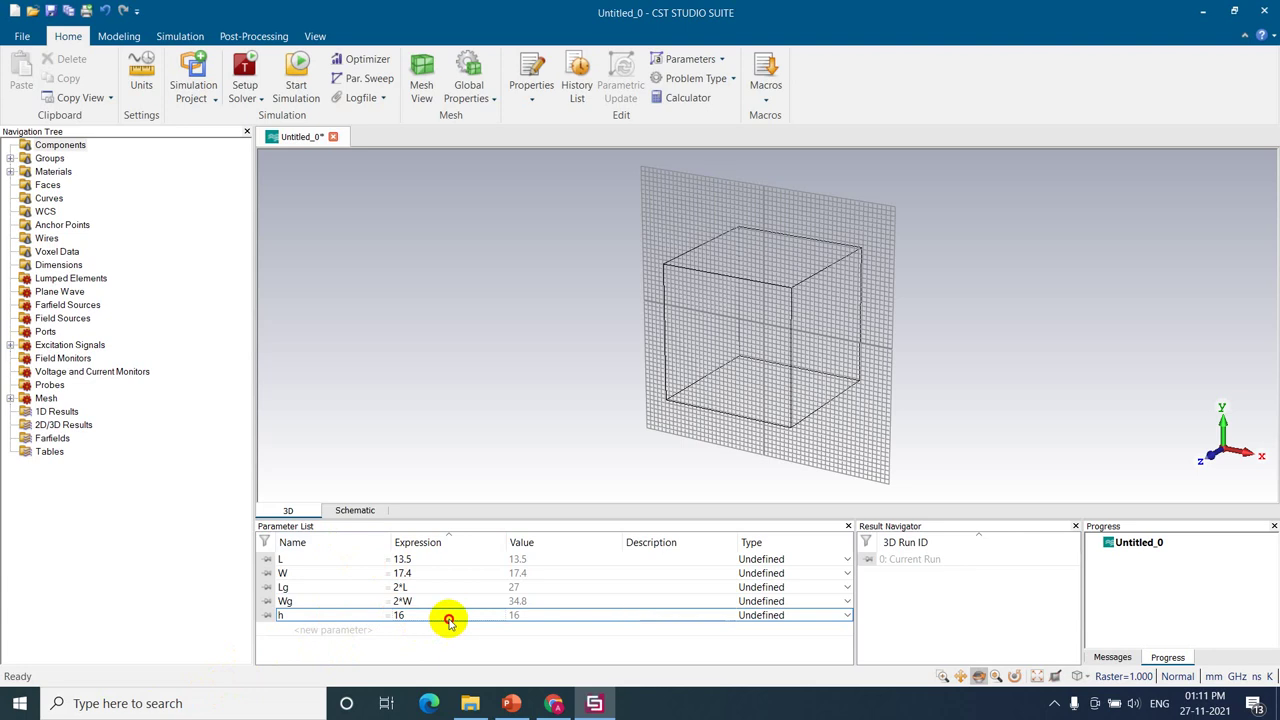
left_click(449, 619)
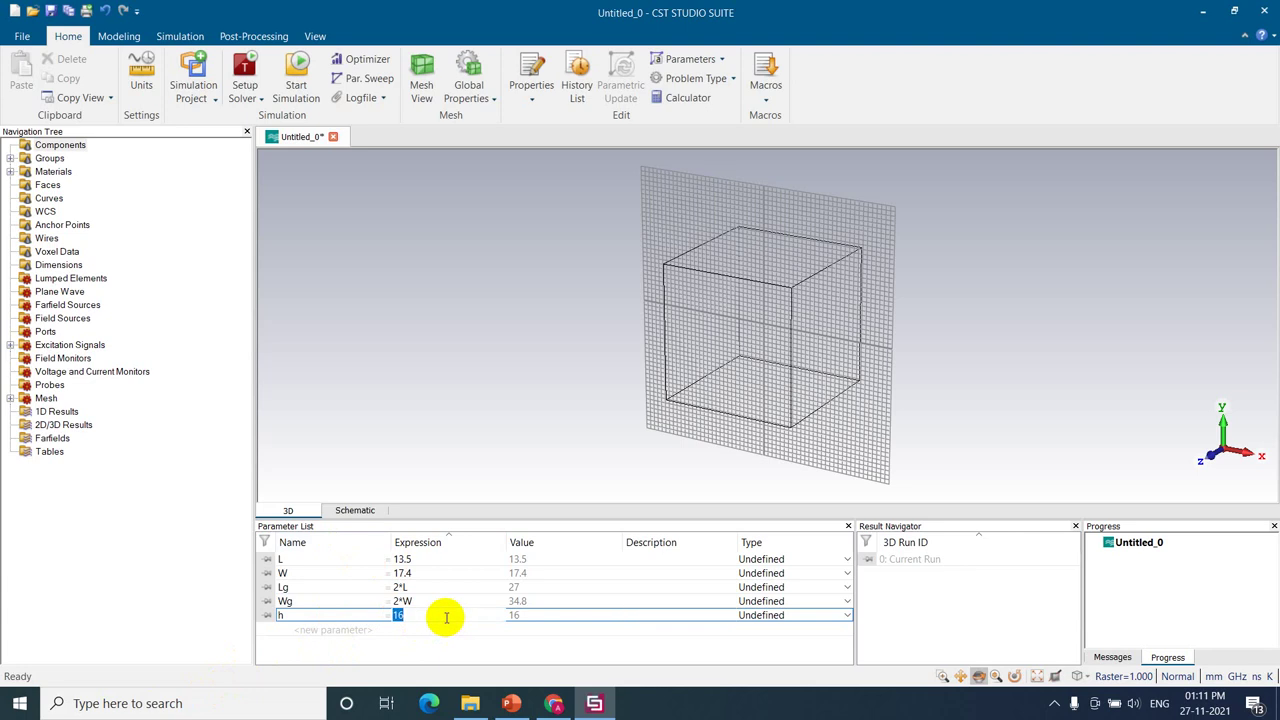
type("1.6")
key("Return")
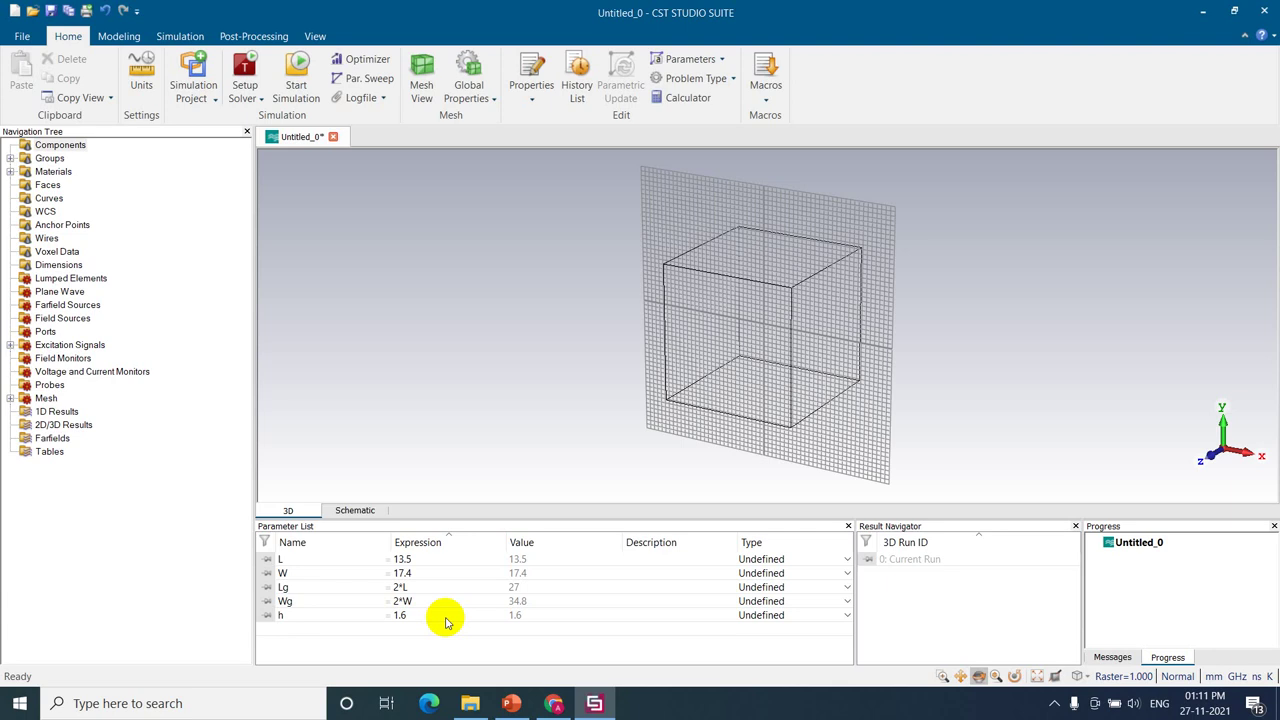
Step: Add a parameter t with the value 0.035
type("t")
key("Tab")
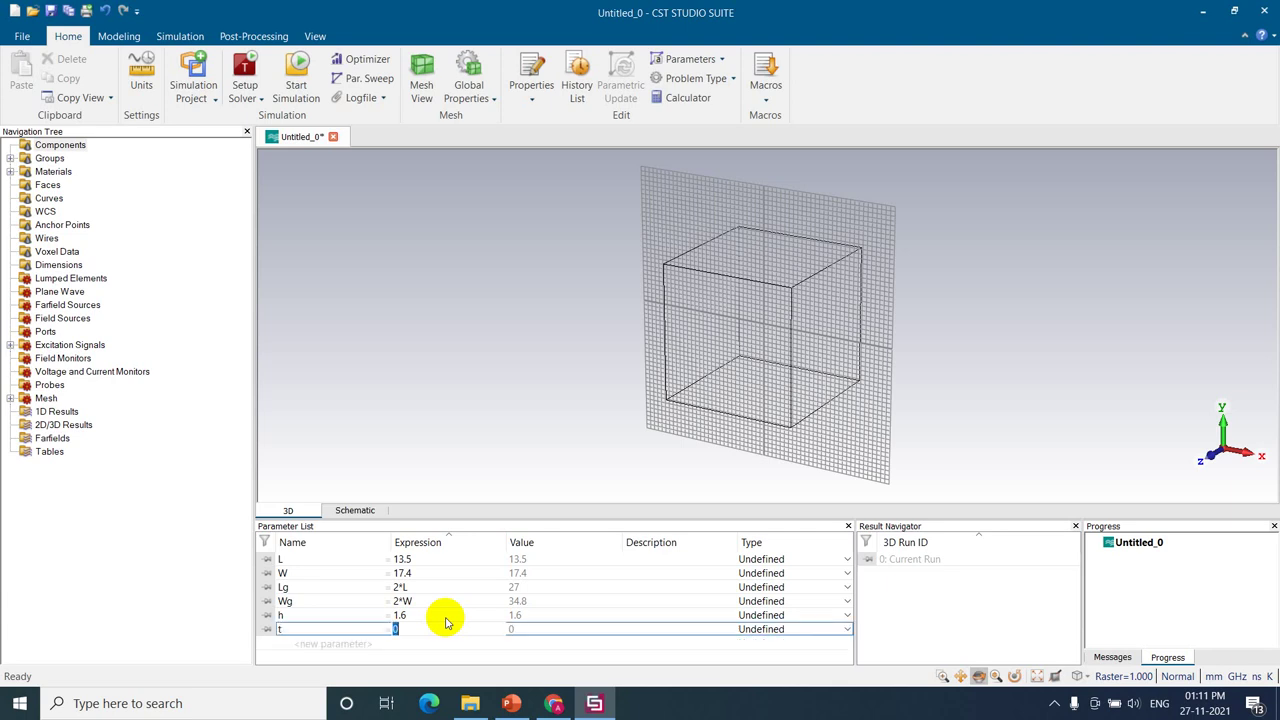
type("0.035")
key("Tab")
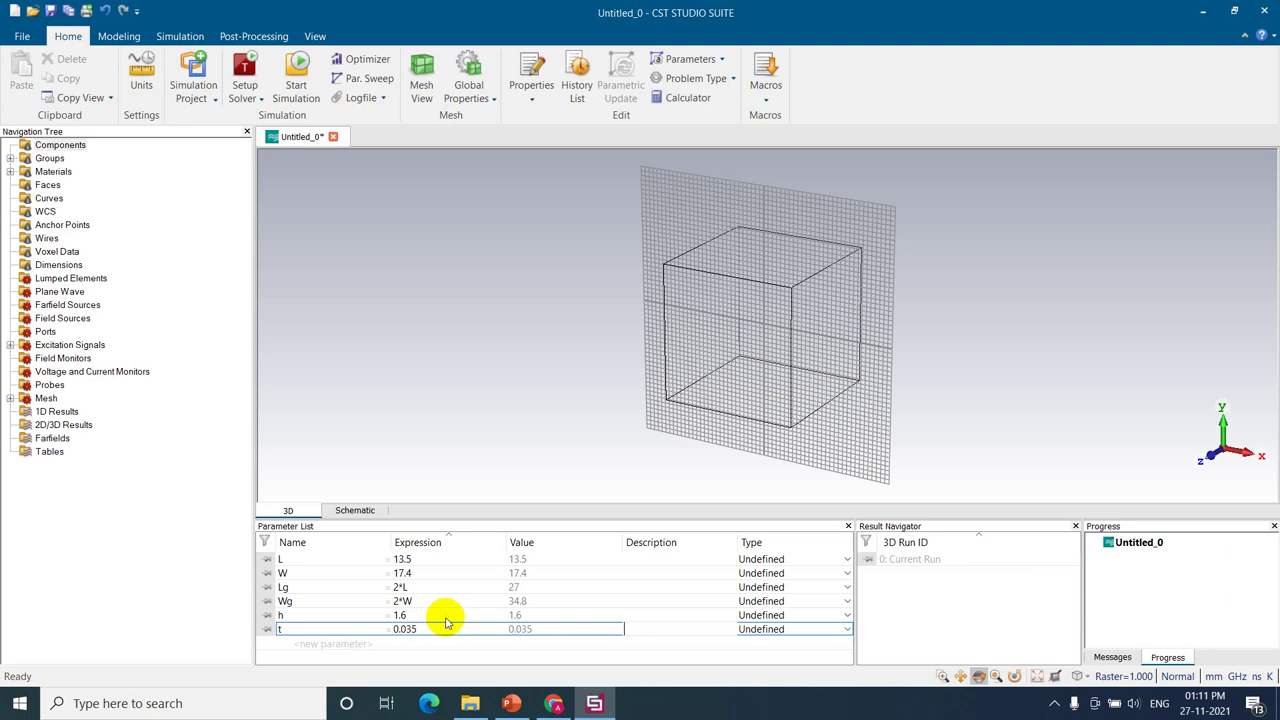
key("Tab")
key("Return")
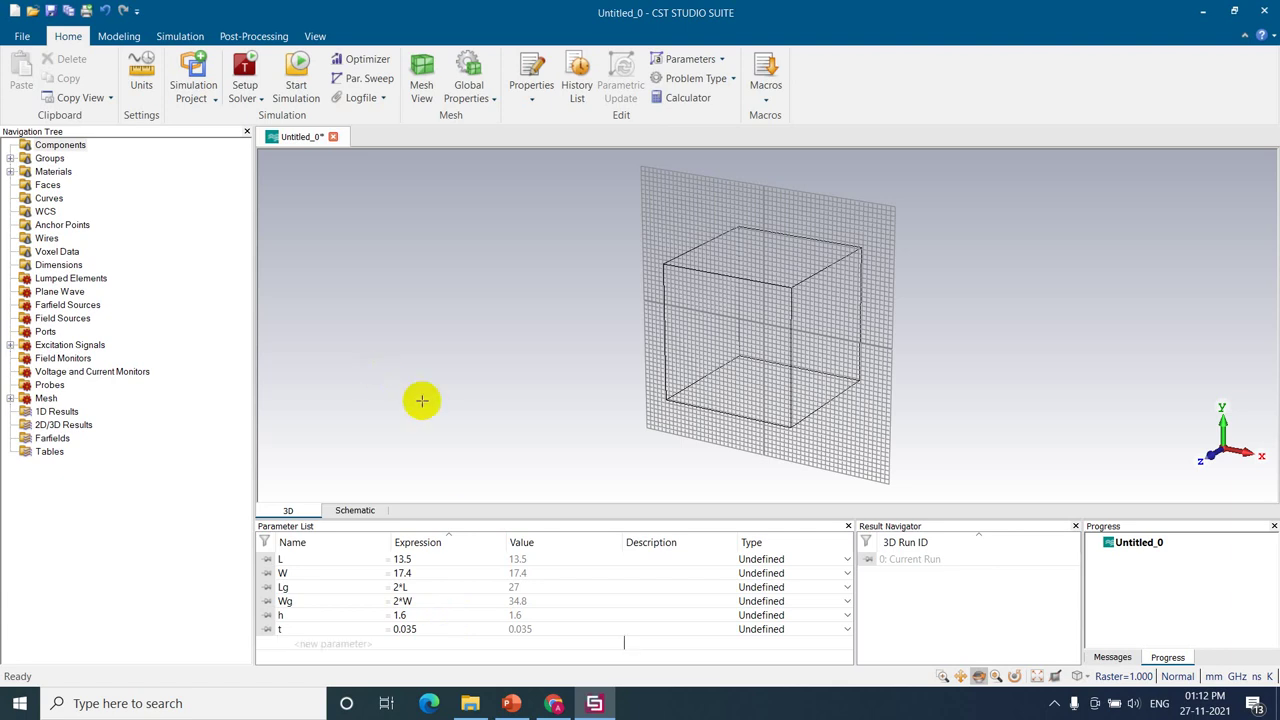
Step: Open the analytical line impedance calculator for a coaxial line
left_click(299, 648)
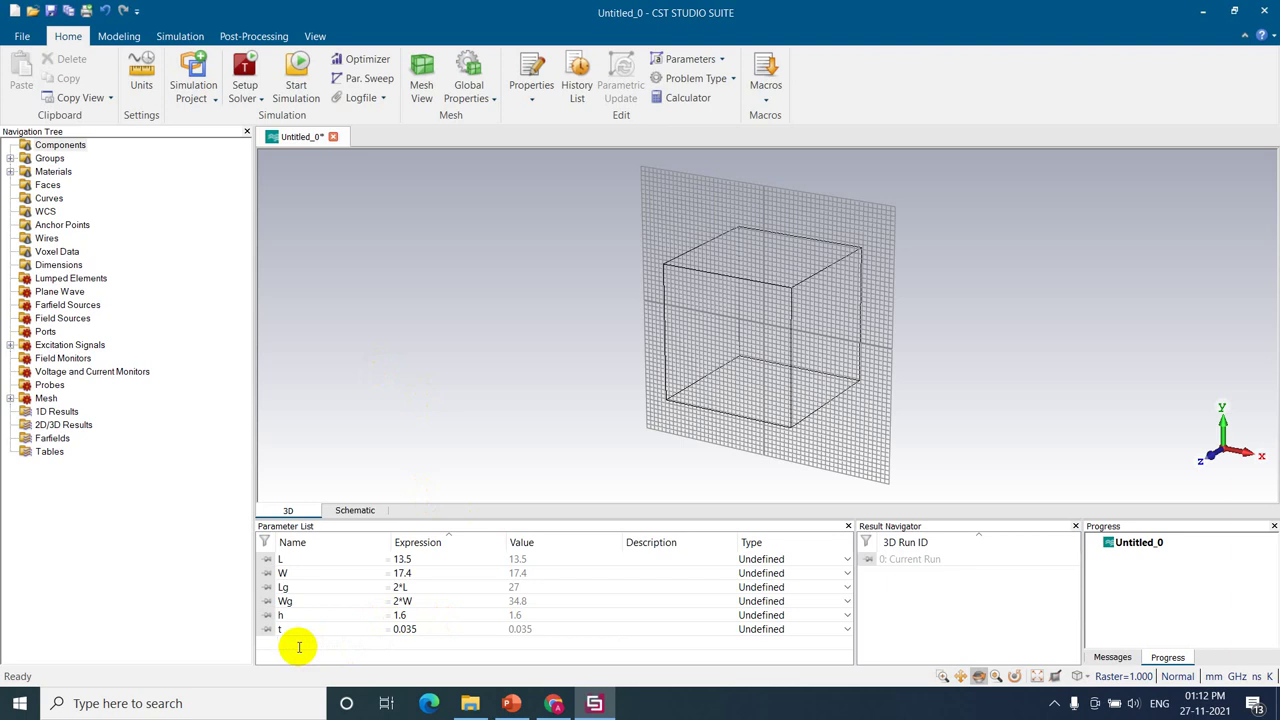
type("Innerpin")
left_click(766, 98)
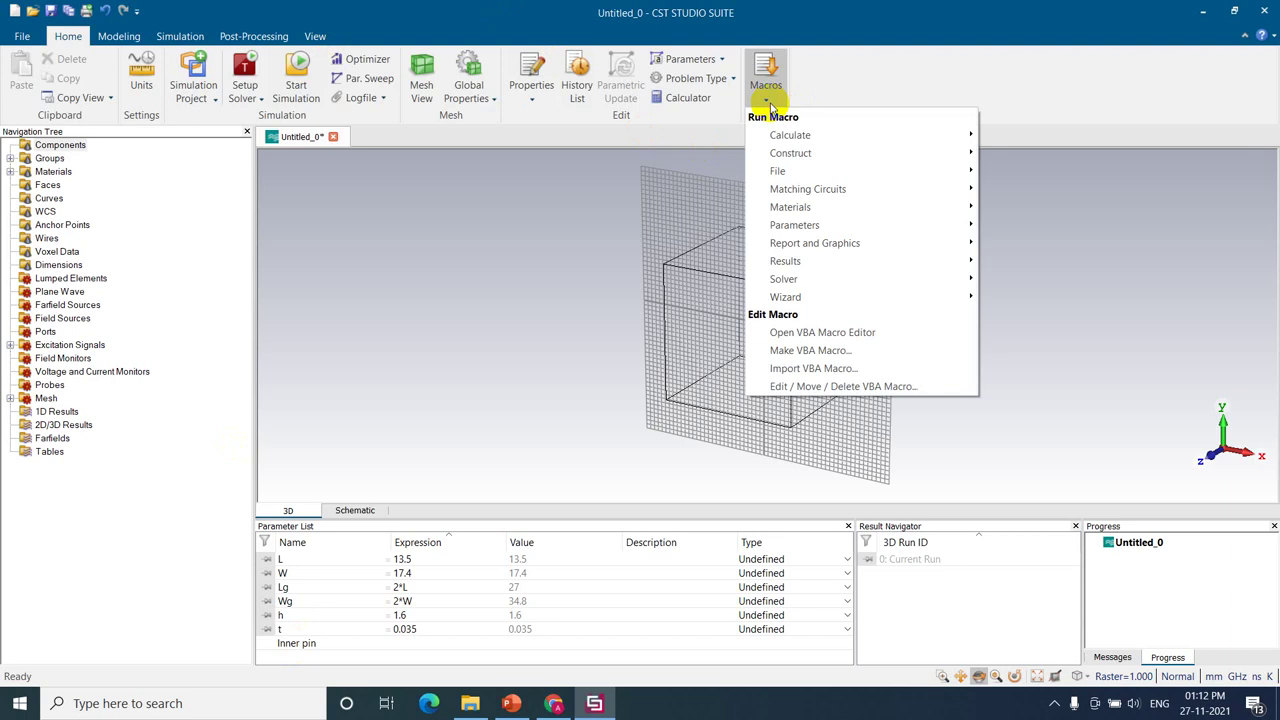
mouse_move(786, 138)
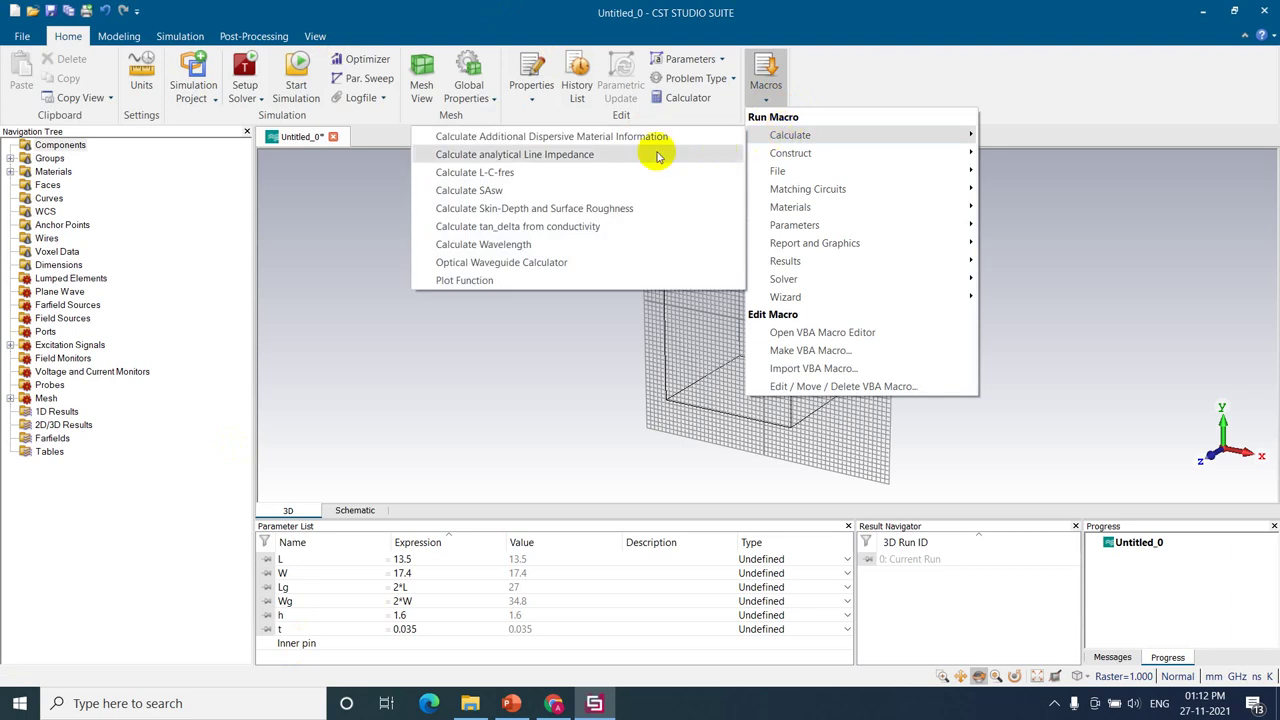
left_click(600, 155)
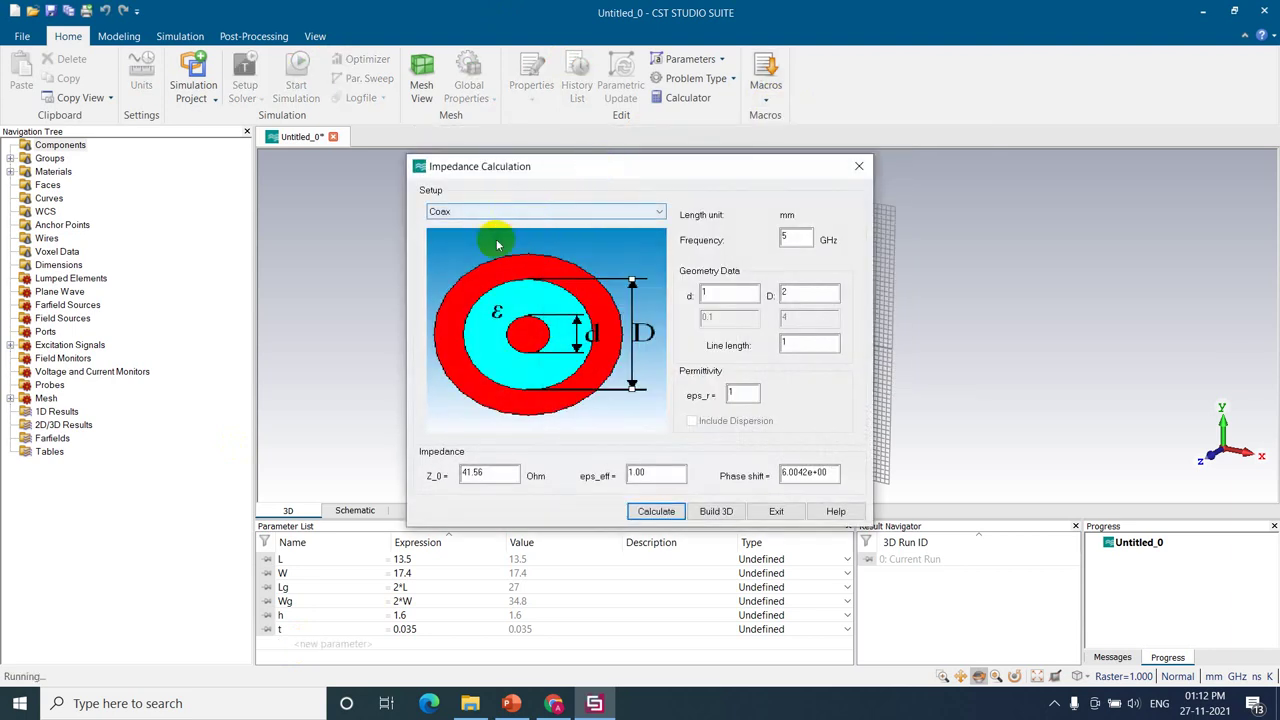
left_click_drag(563, 165, 483, 134)
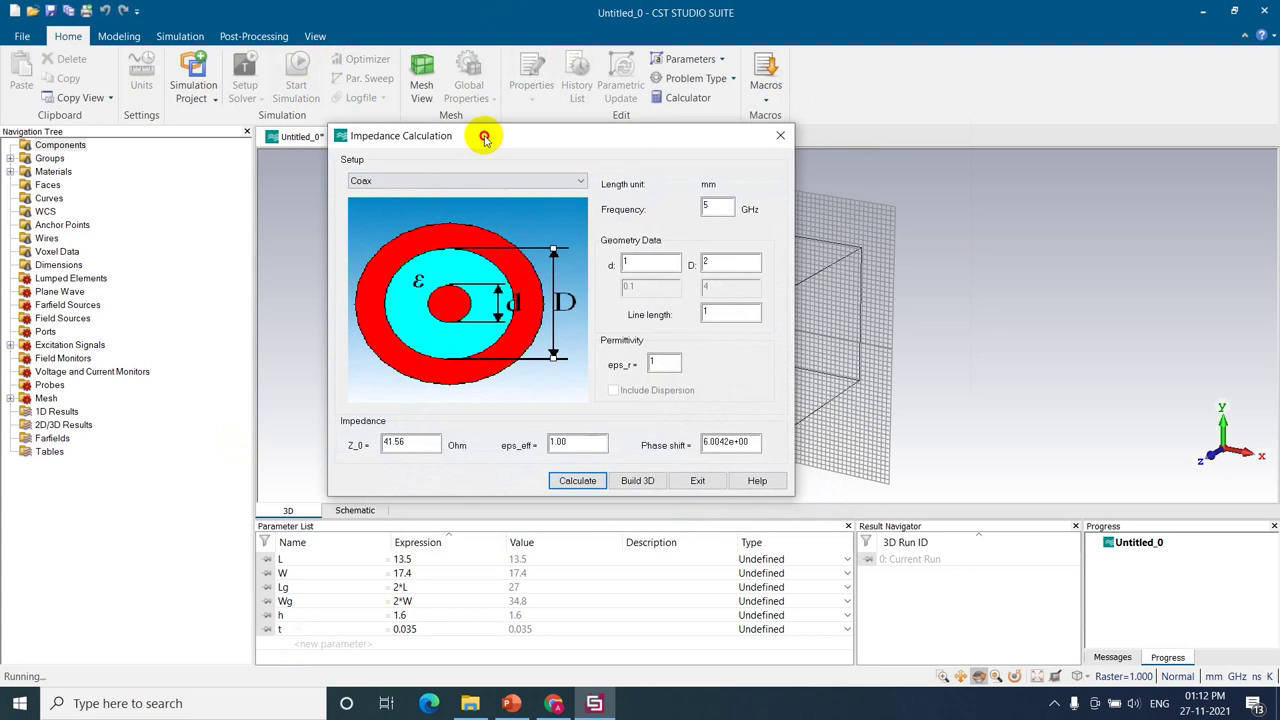
Step: Set the coaxial line's outer diameter D to 4 mm and inner diameter d to 2 mm in the impedance calculator
left_click(706, 209)
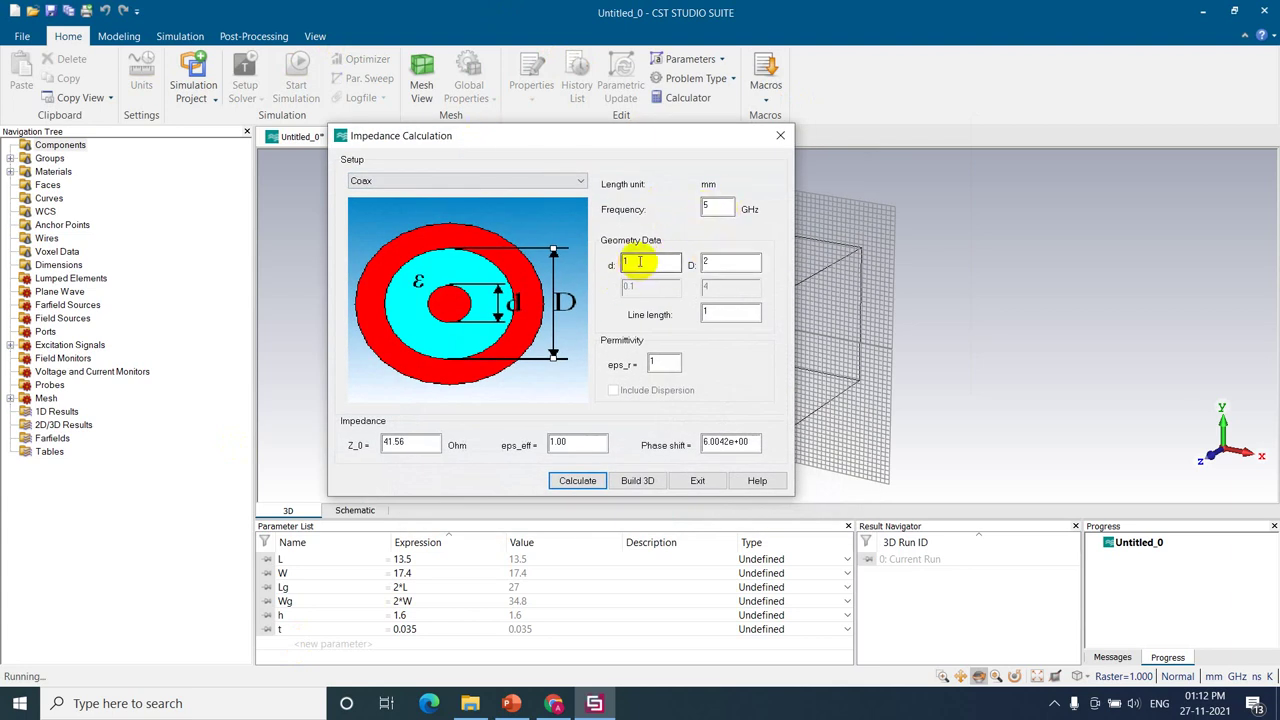
double_click(708, 263)
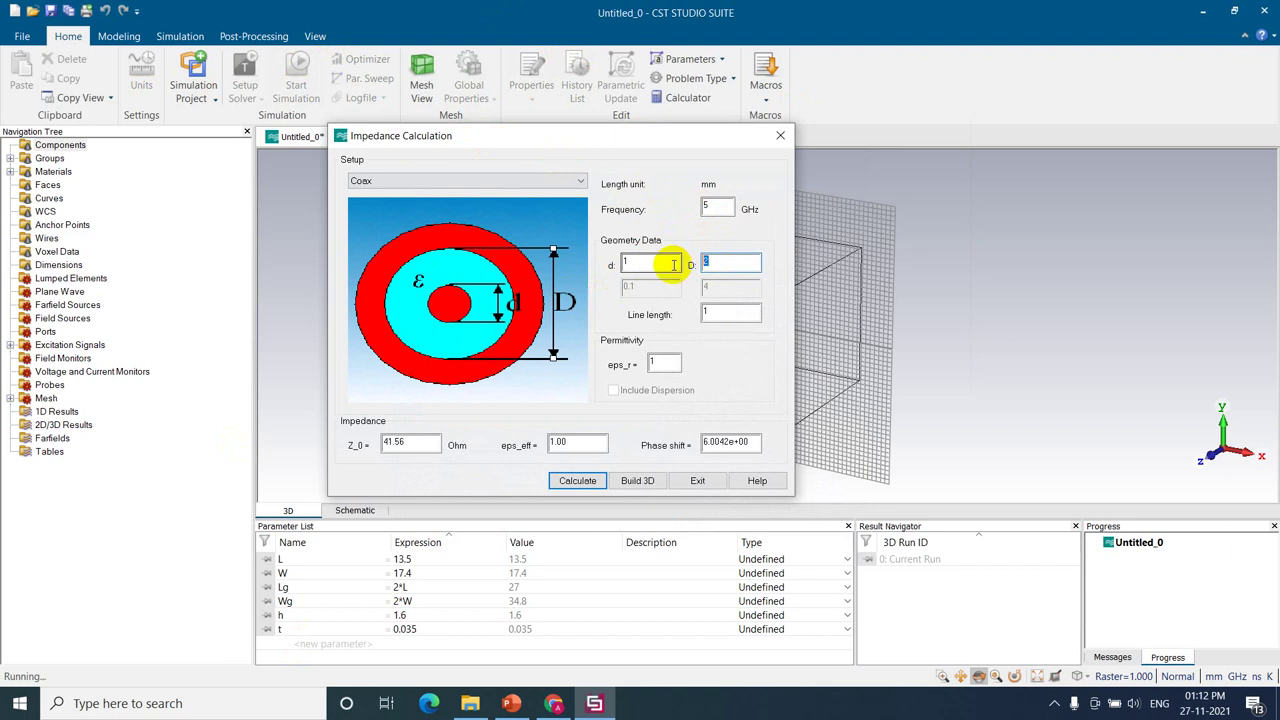
type("4")
double_click(630, 263)
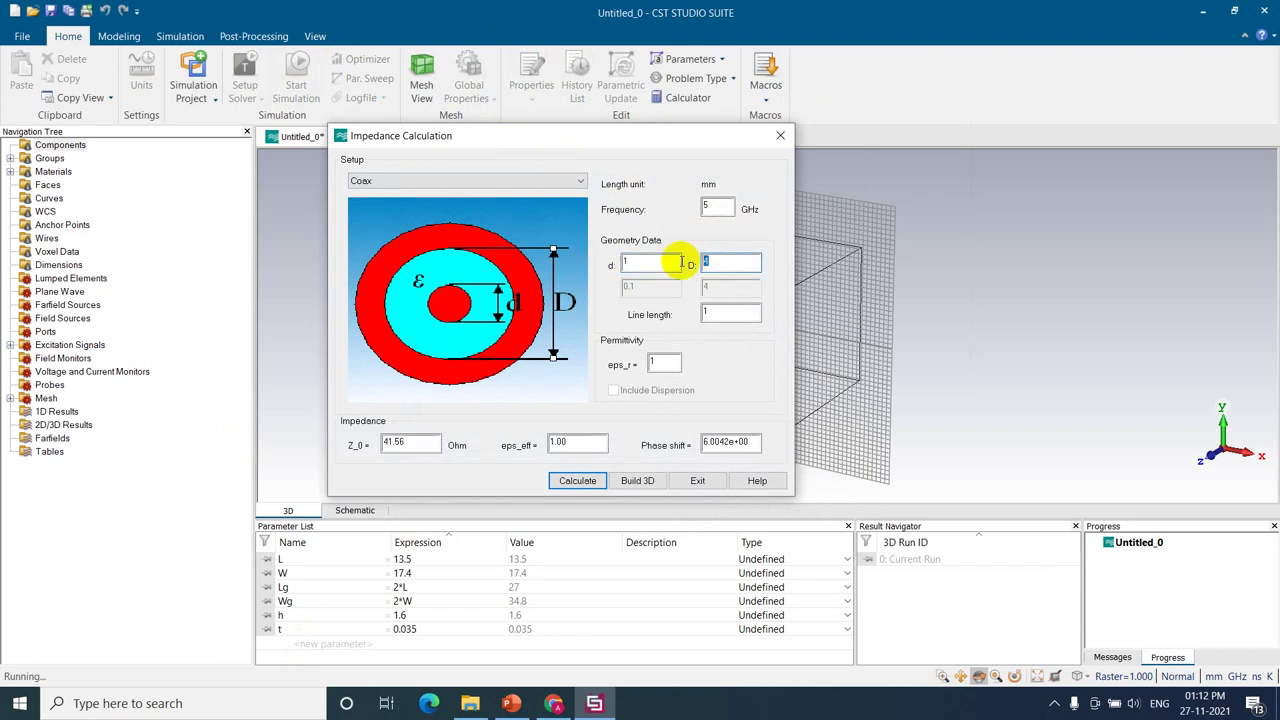
type("2")
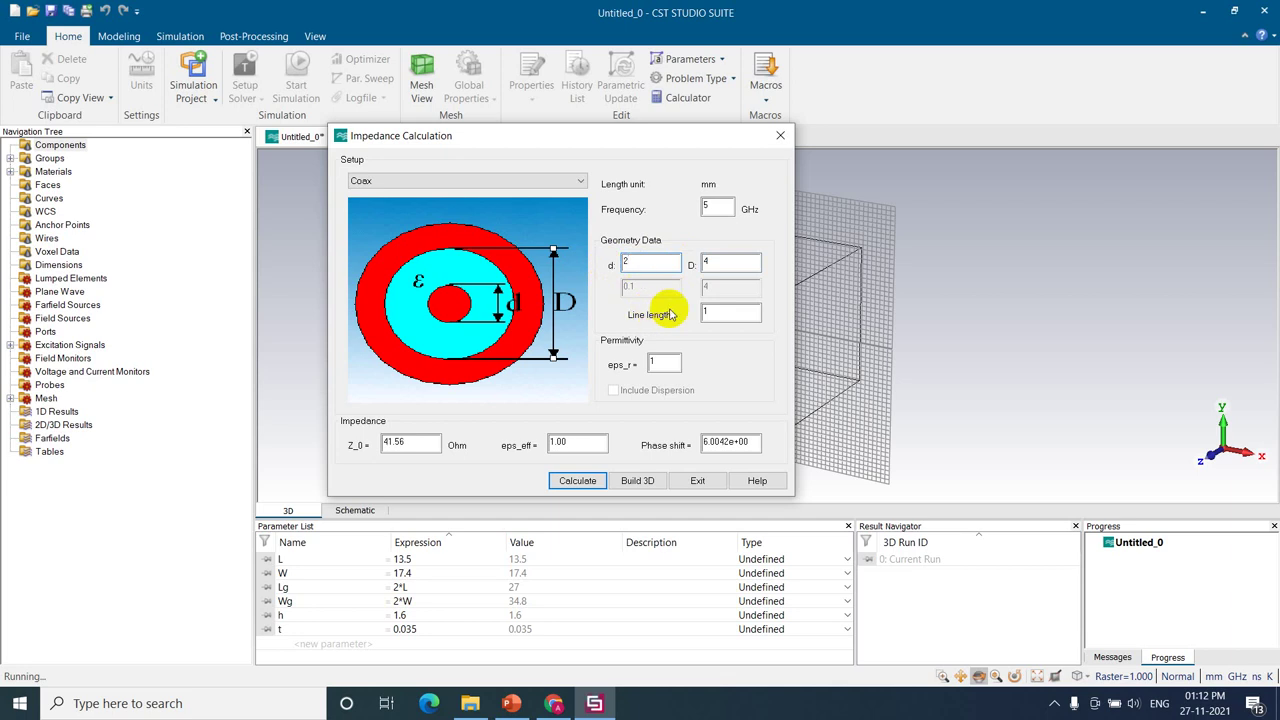
Step: Set the coaxial line's relative permittivity eps_r to 2.1 and calculate its impedance
double_click(714, 311)
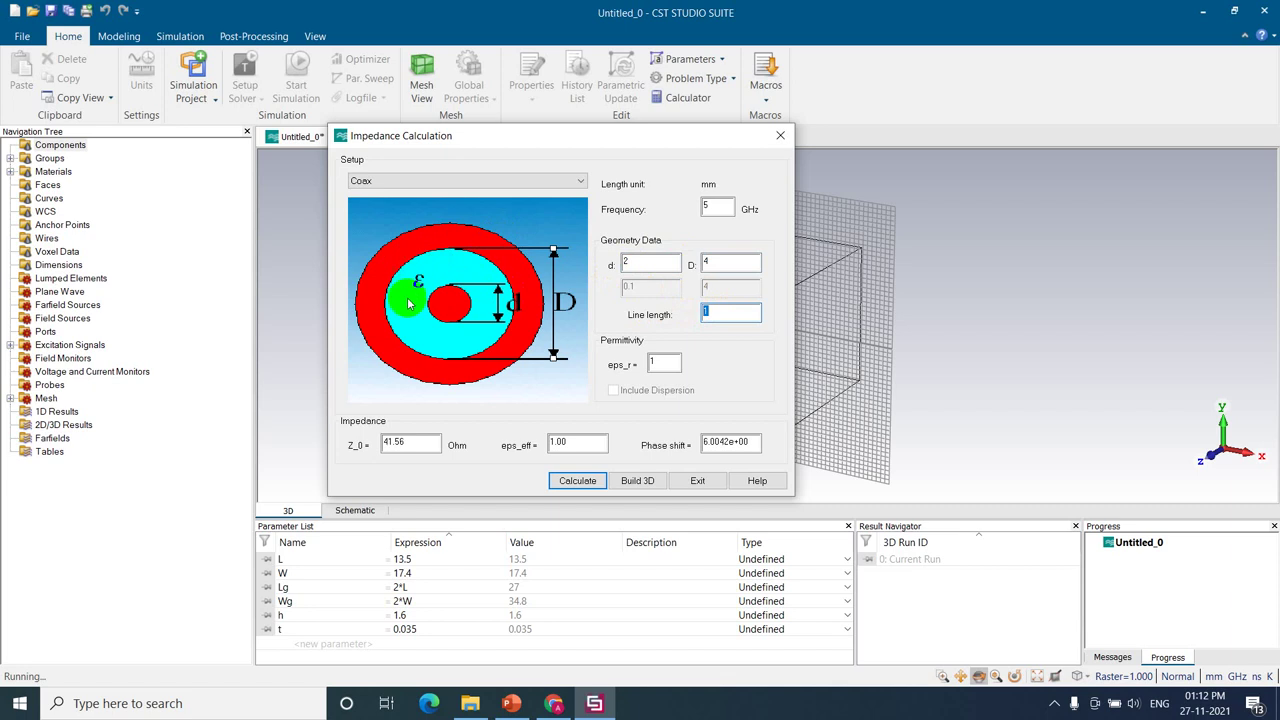
left_click(509, 273)
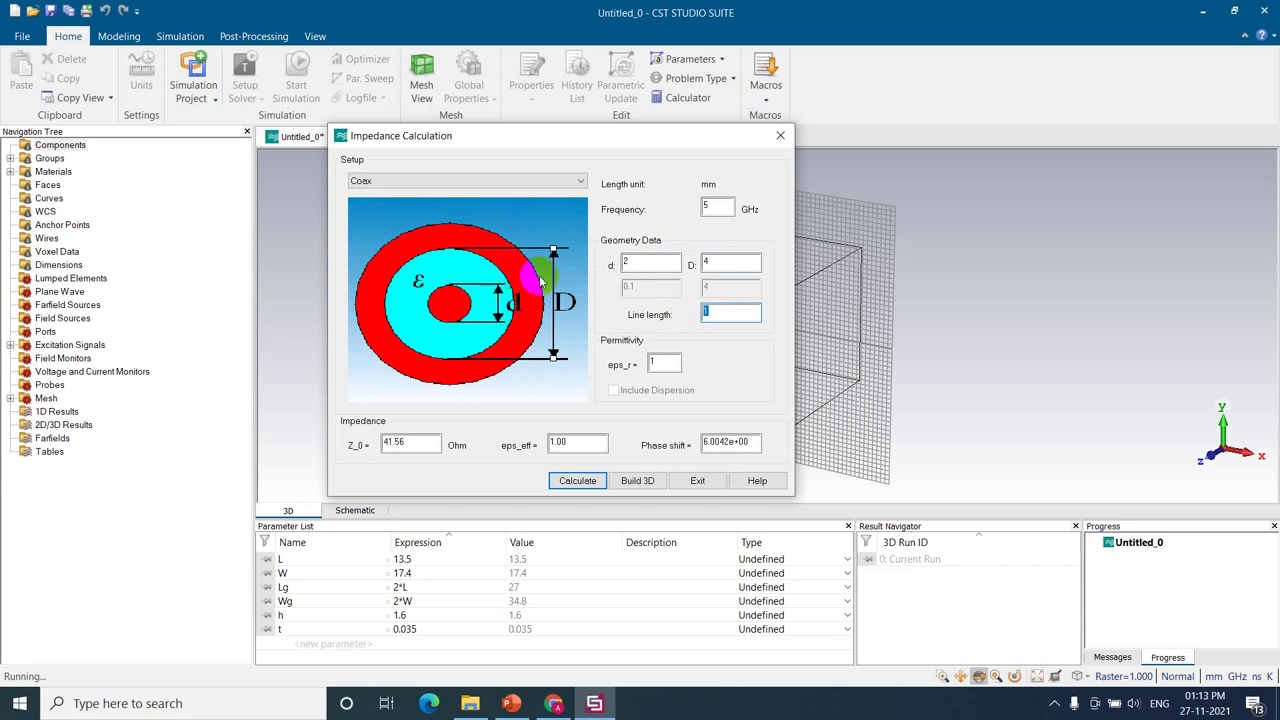
double_click(660, 363)
type("2")
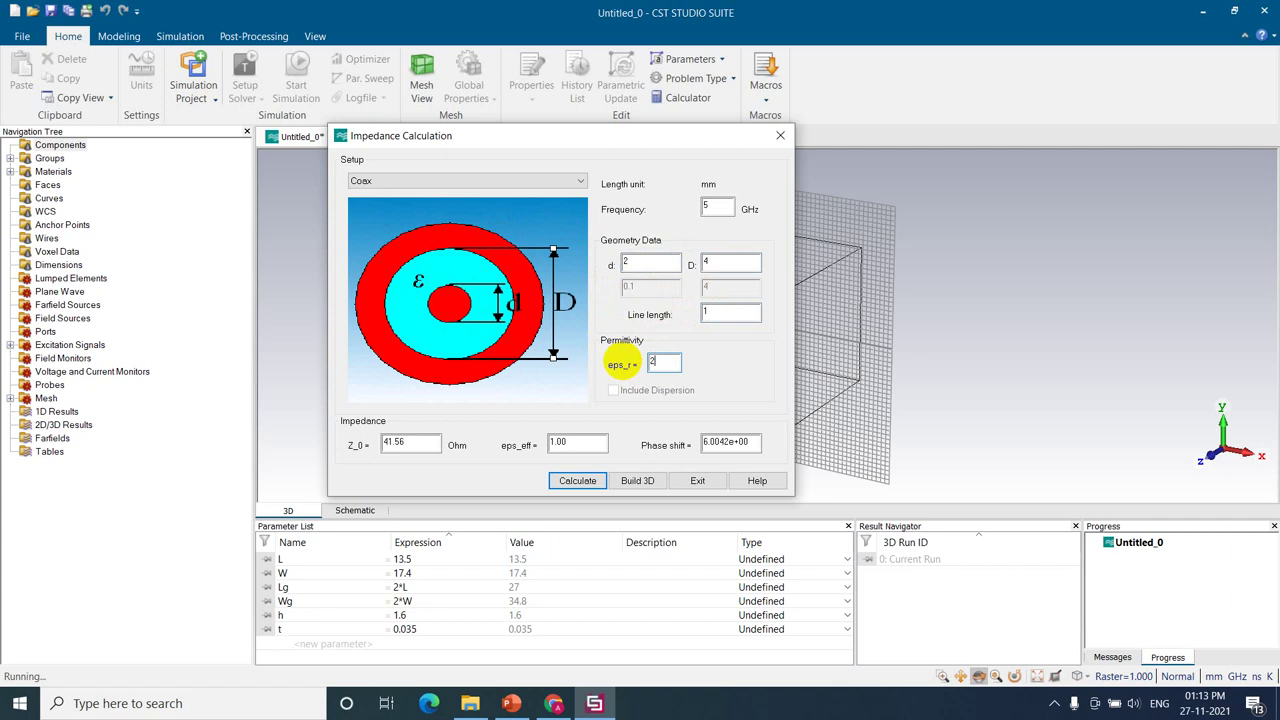
type(".1")
left_click(577, 480)
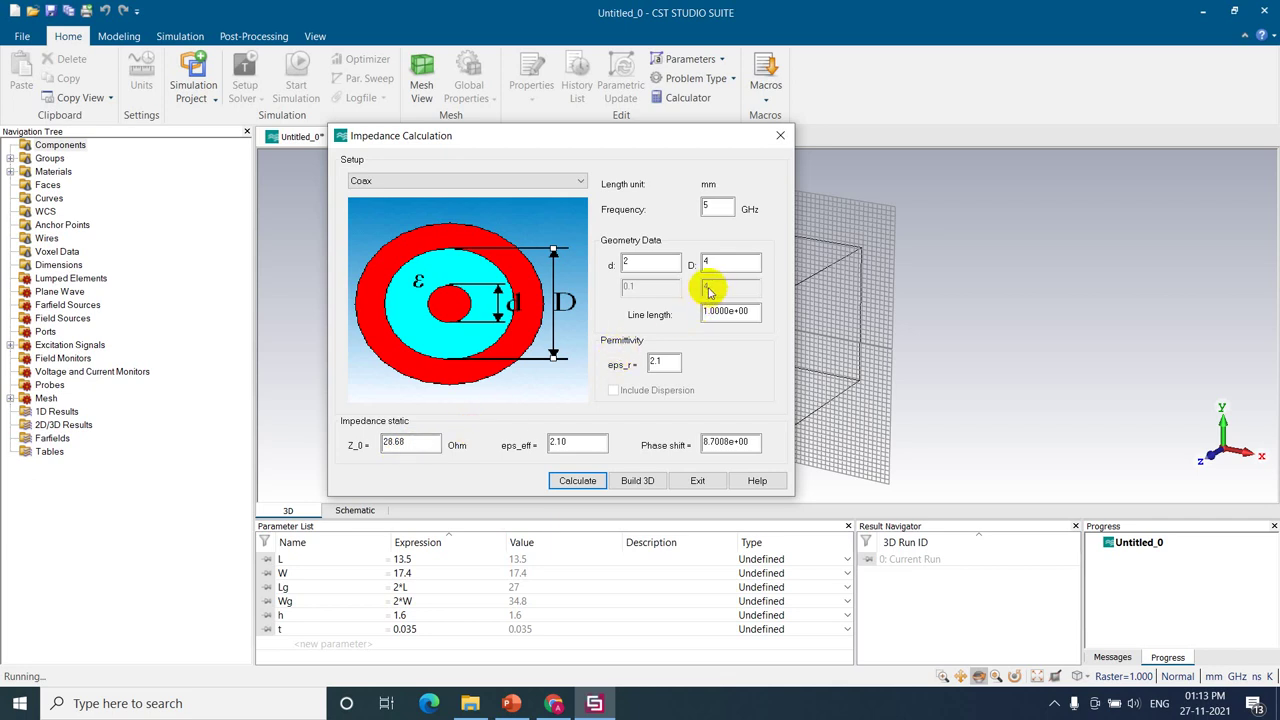
double_click(397, 456)
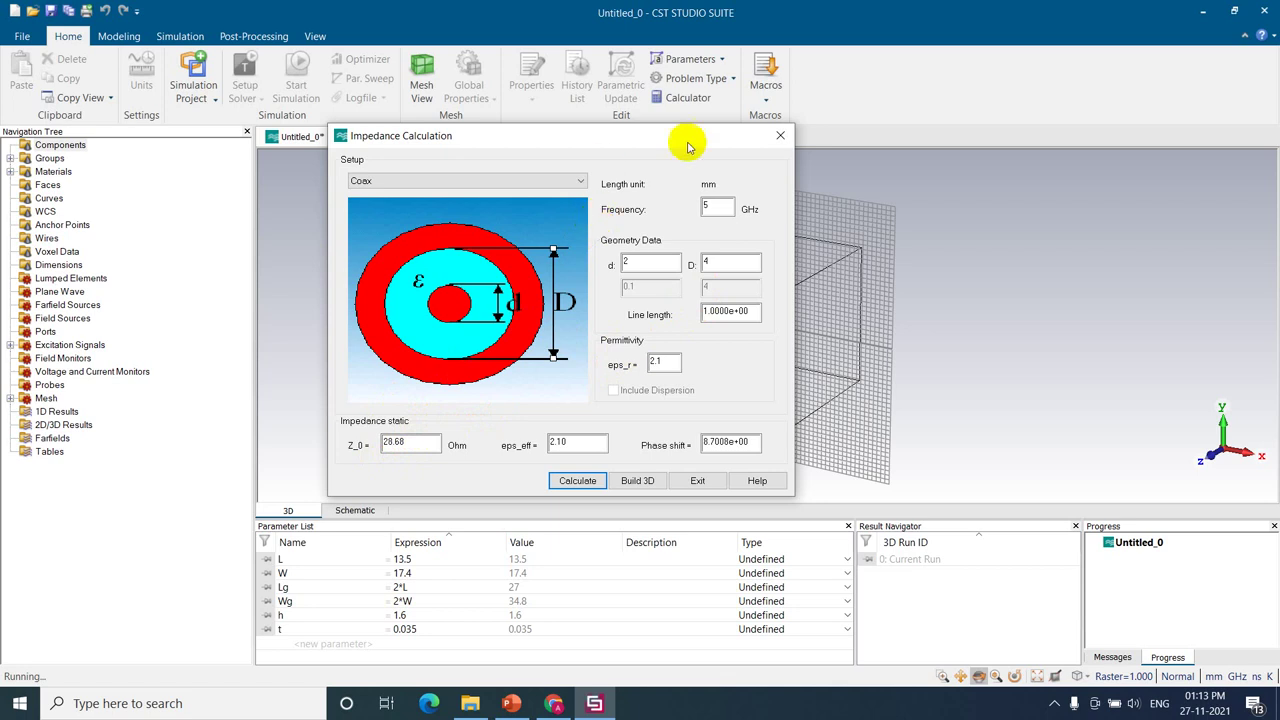
Step: Set the coaxial outer diameter D to 4.7 mm and inner diameter d to 1.8 mm, recalculating the impedance
double_click(722, 267)
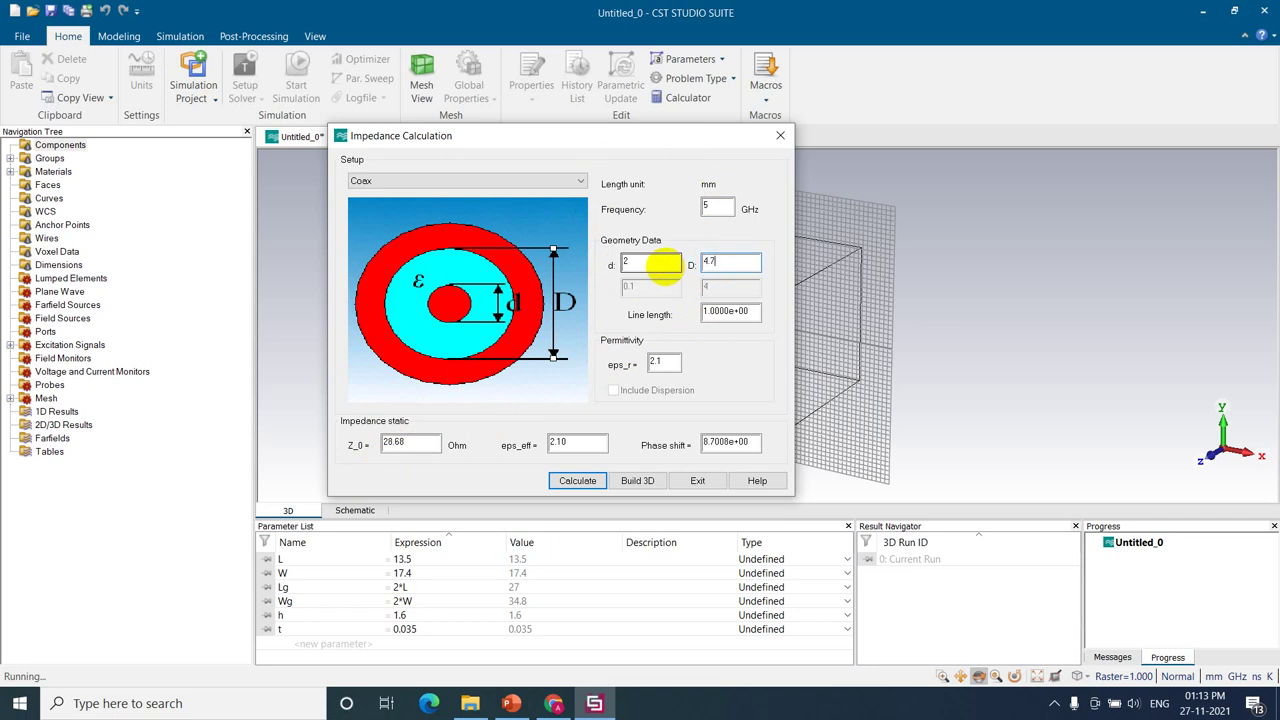
double_click(640, 265)
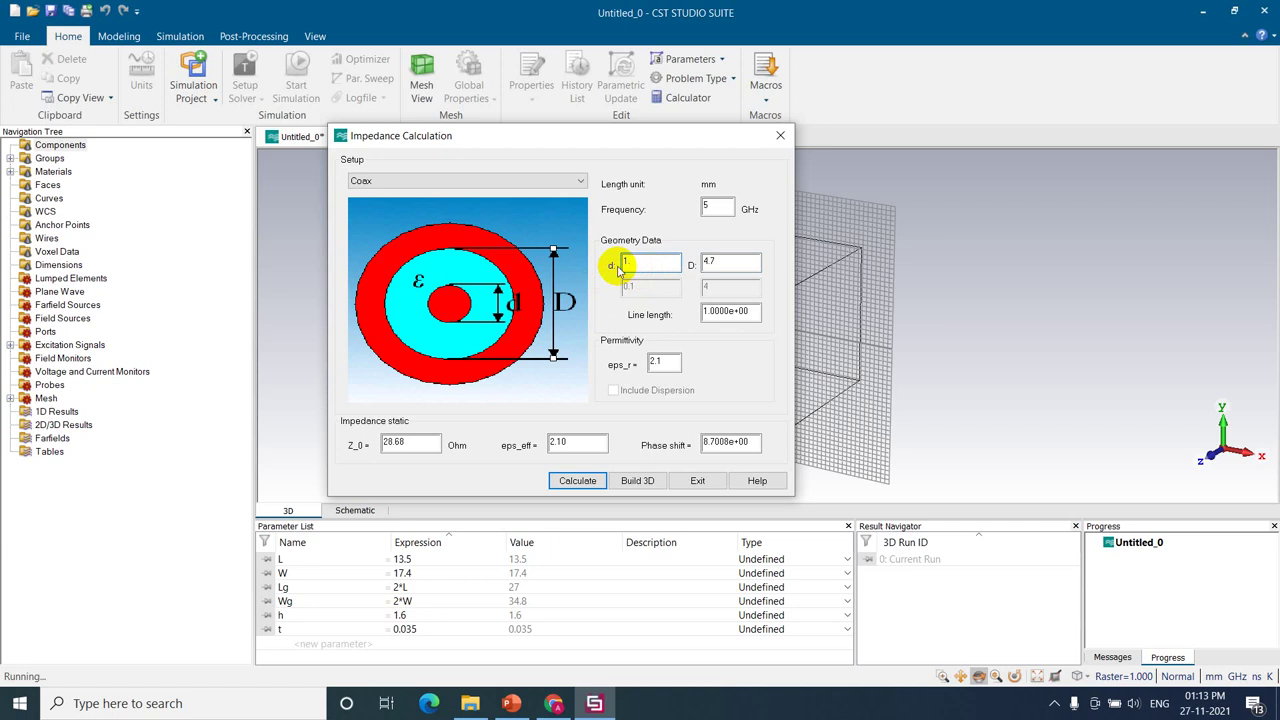
type(".8")
left_click(579, 483)
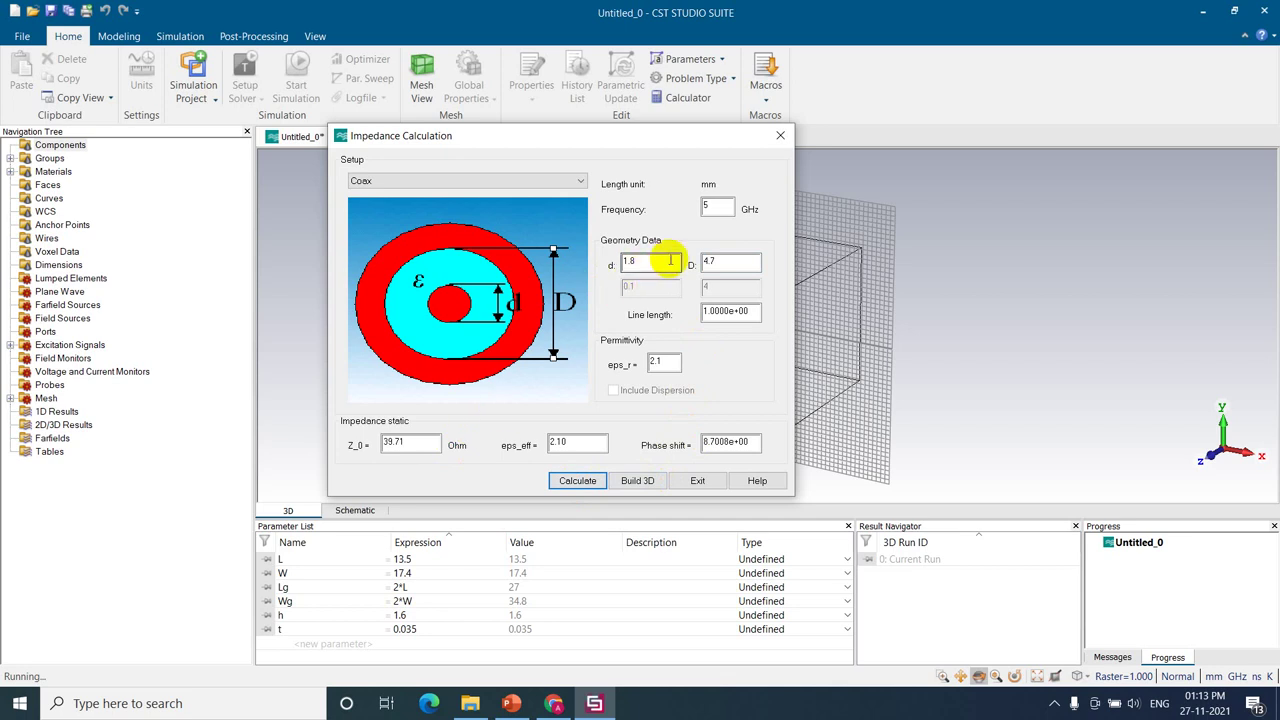
Step: Try inner diameters d of 1.5 mm and 1.6 mm, recalculating the coaxial impedance for each
left_click(715, 262)
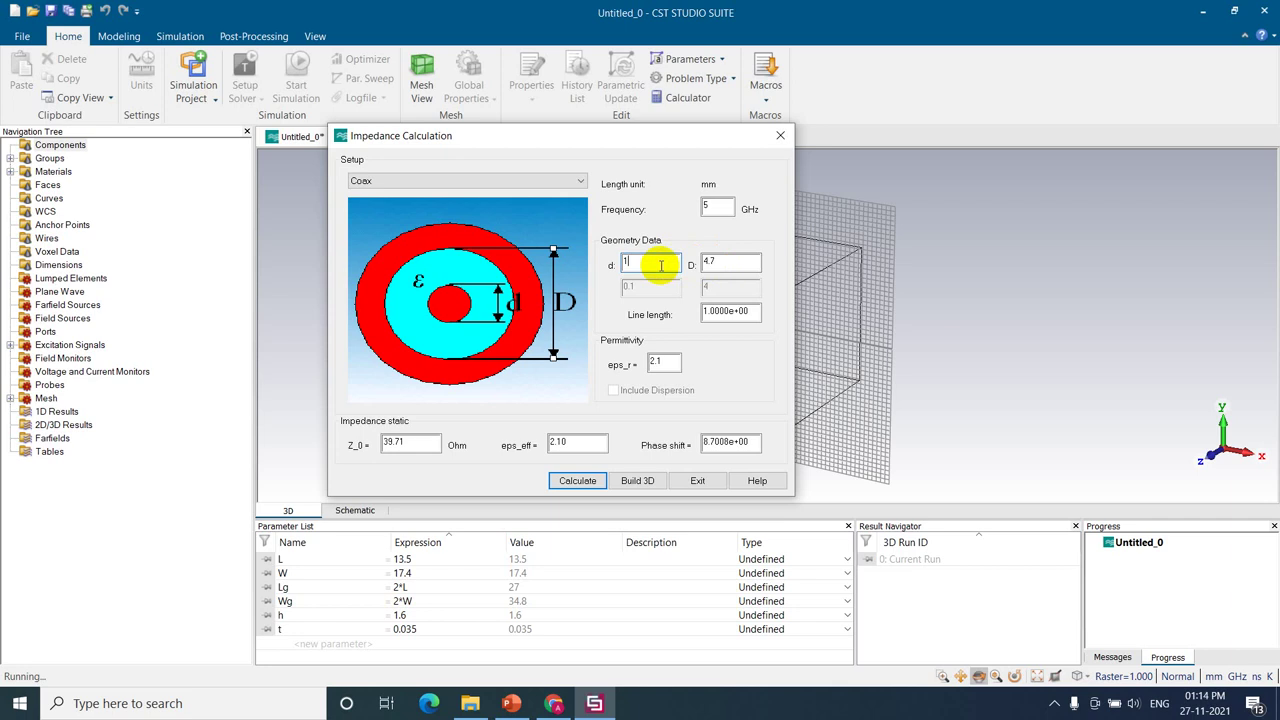
type("5")
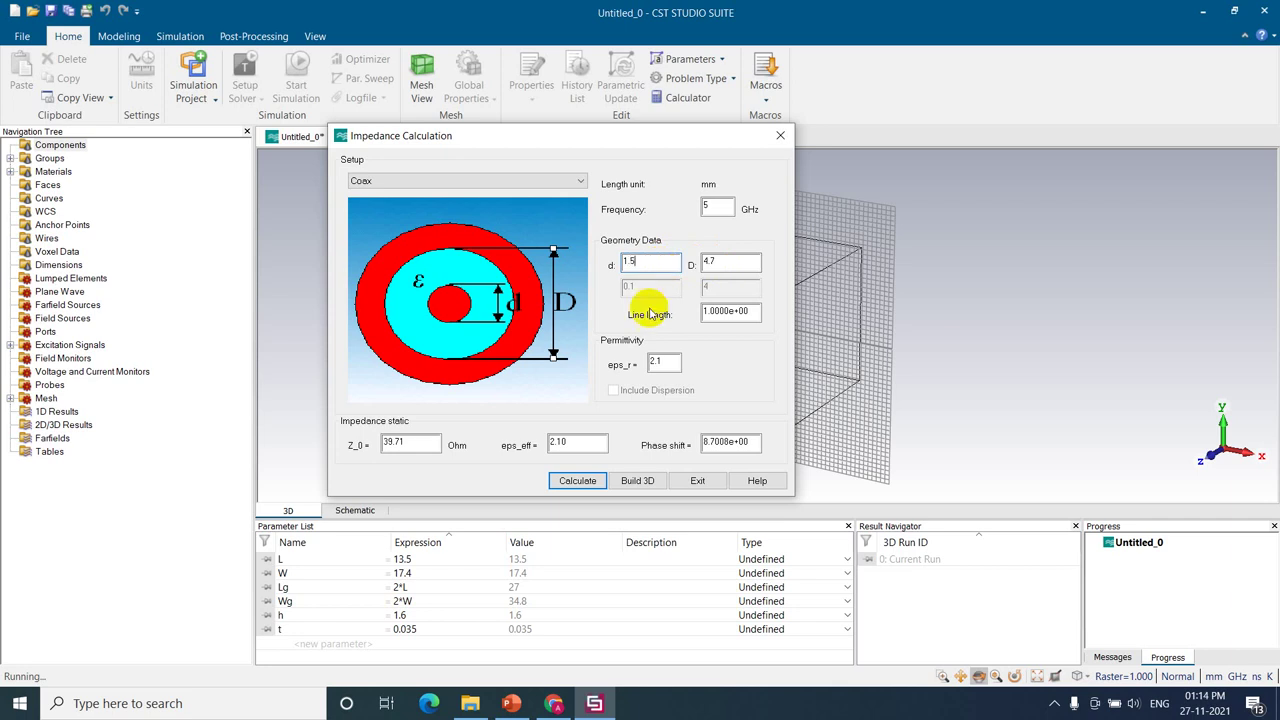
left_click(590, 481)
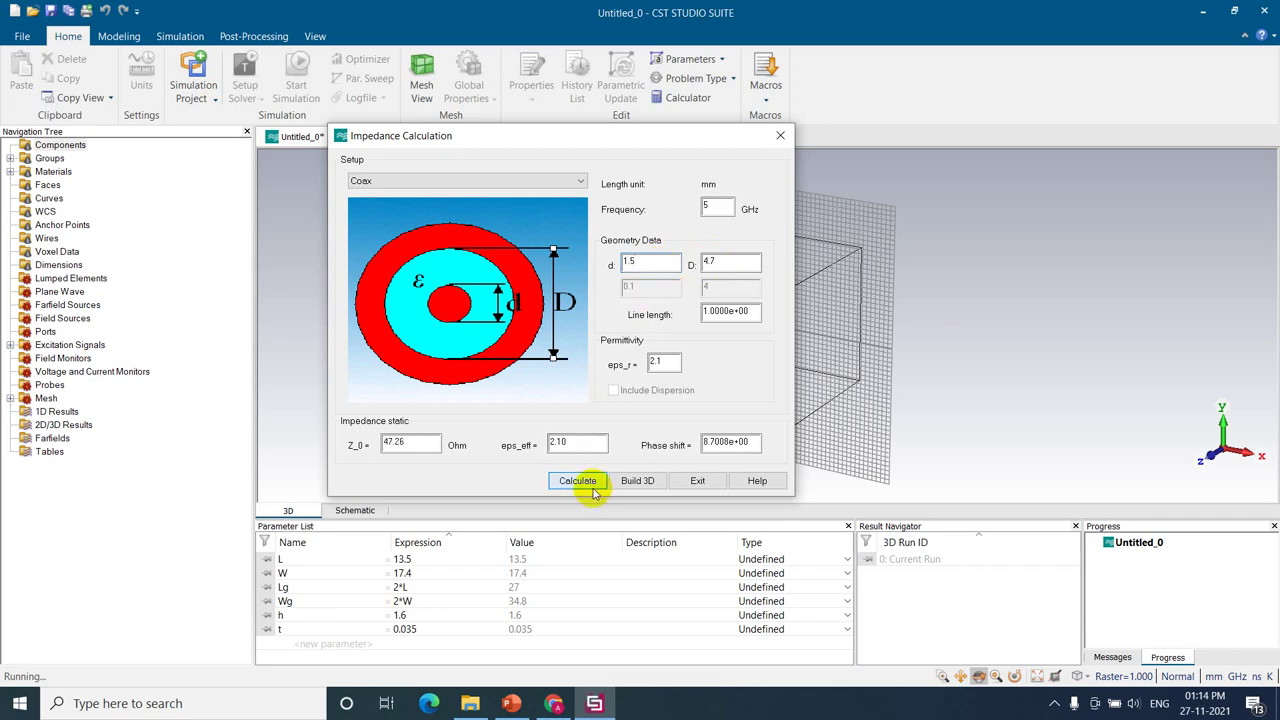
left_click(648, 267)
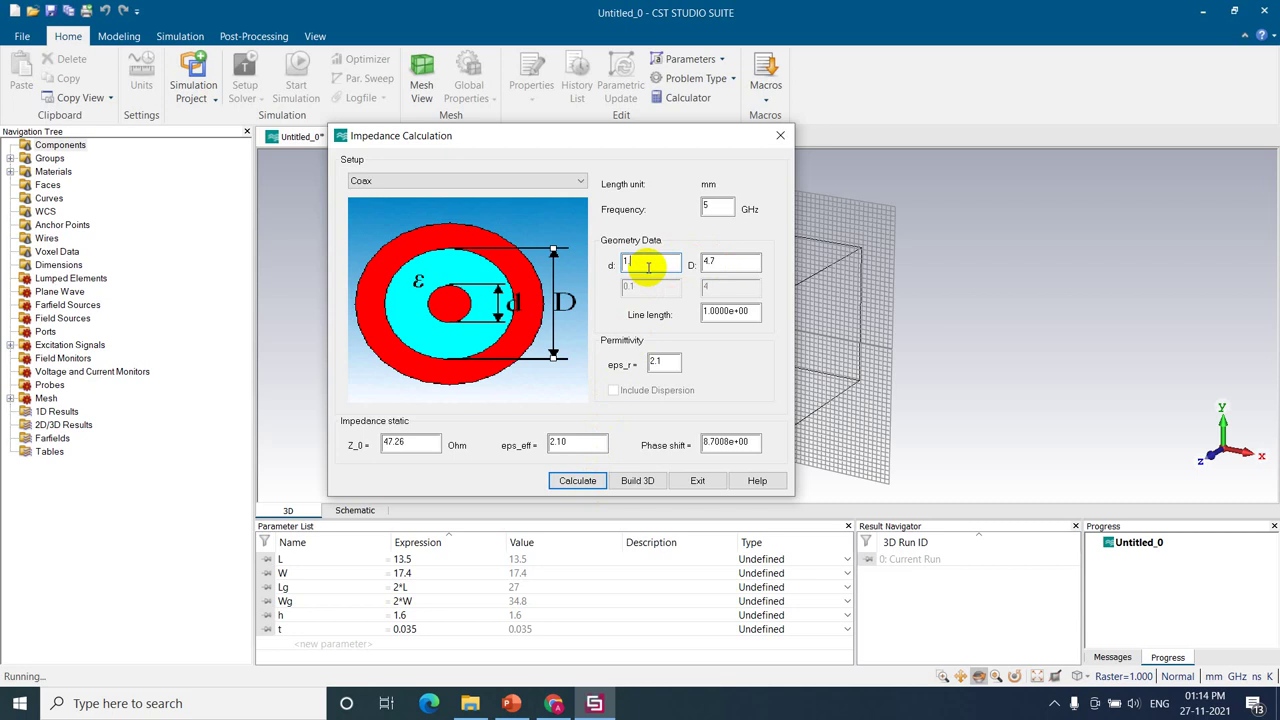
type(".6")
left_click(568, 483)
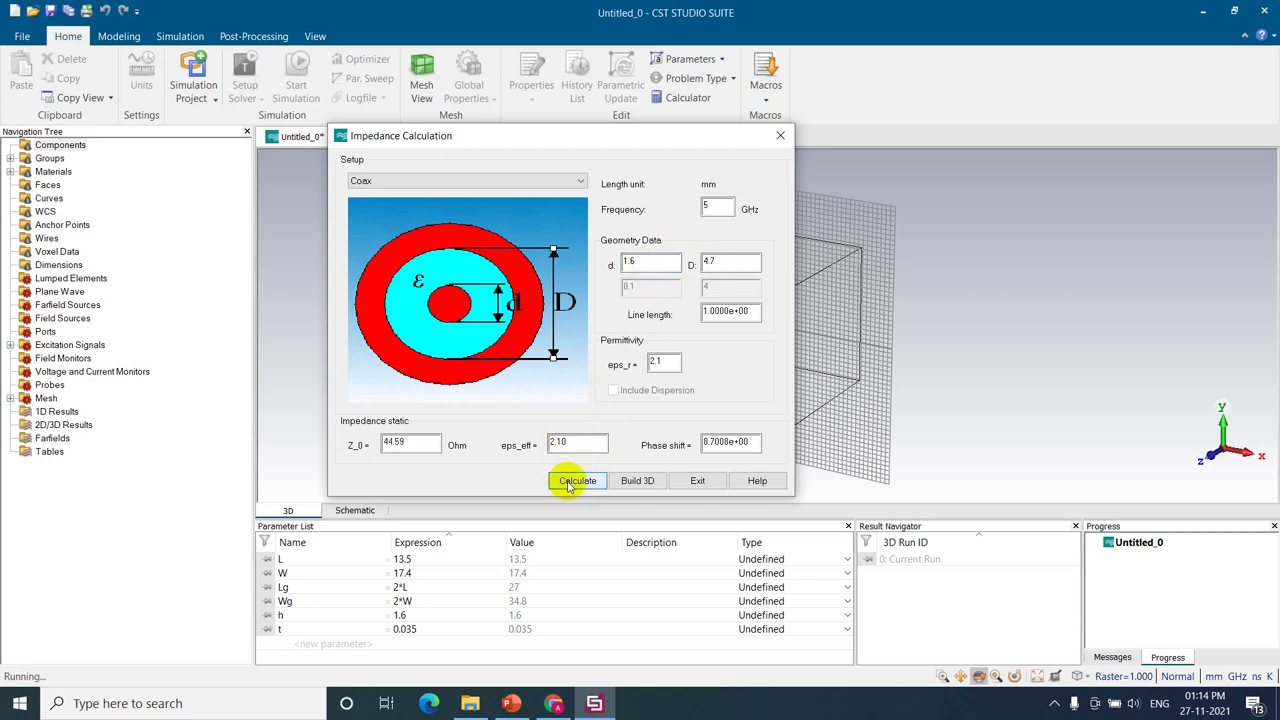
Step: Set the inner diameter d to 1.4 mm, recalculate the impedance and exit the impedance calculator
double_click(645, 264)
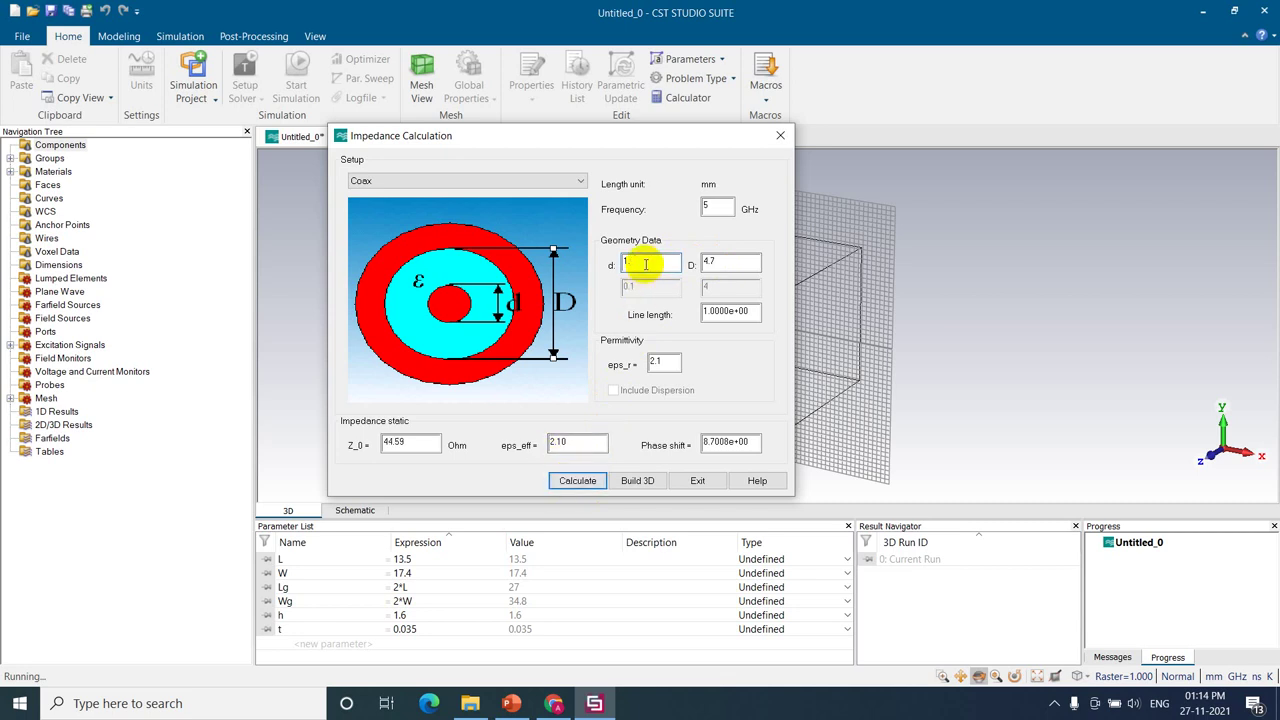
type("1.4")
left_click(577, 482)
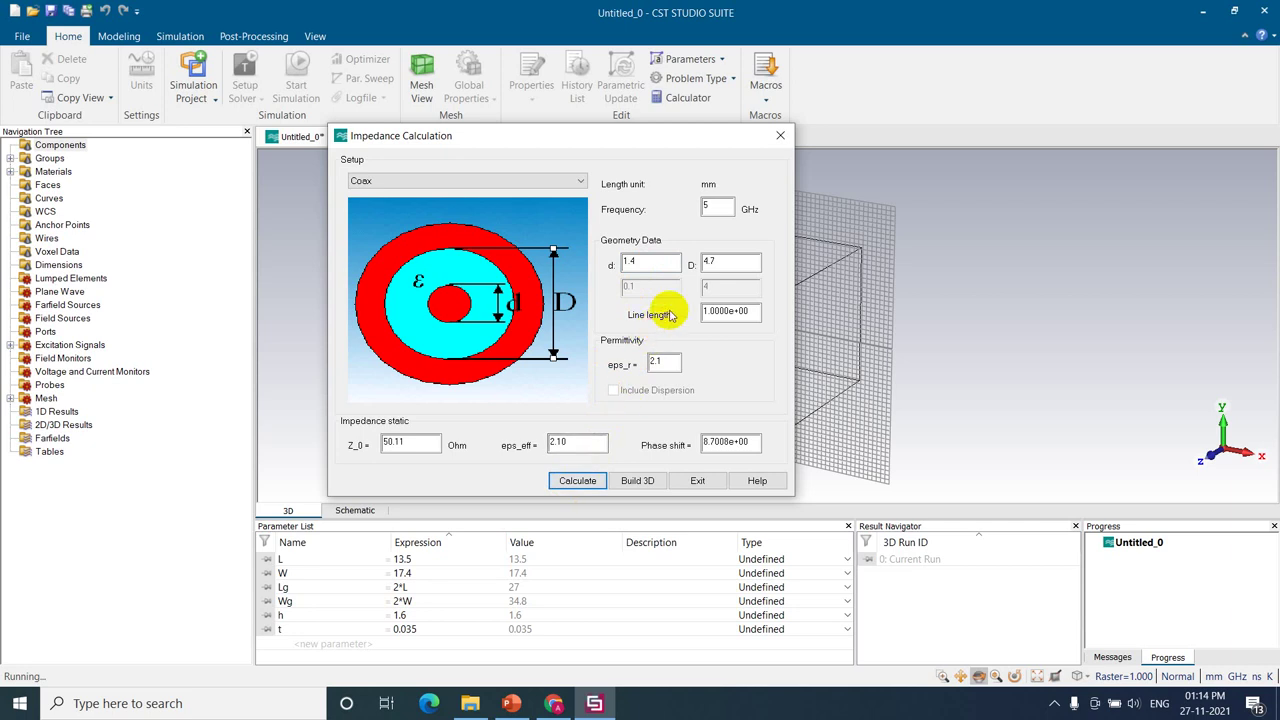
double_click(726, 263)
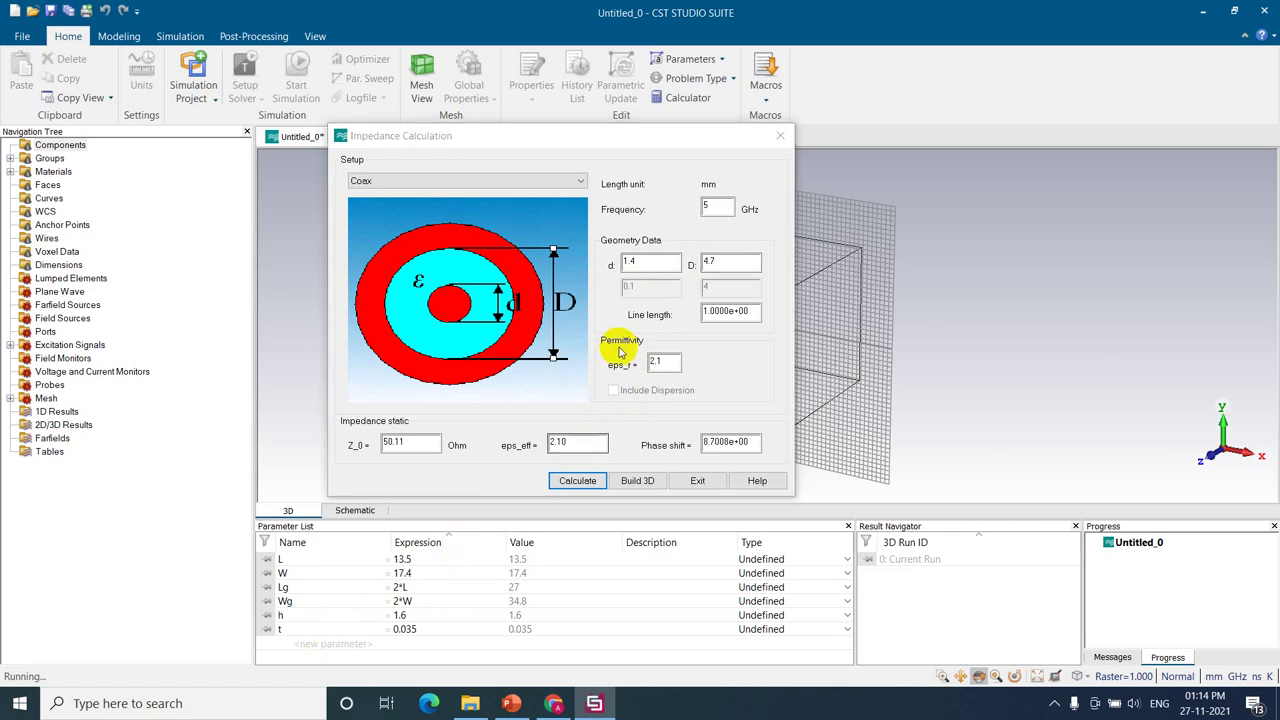
double_click(705, 262)
left_click(636, 265)
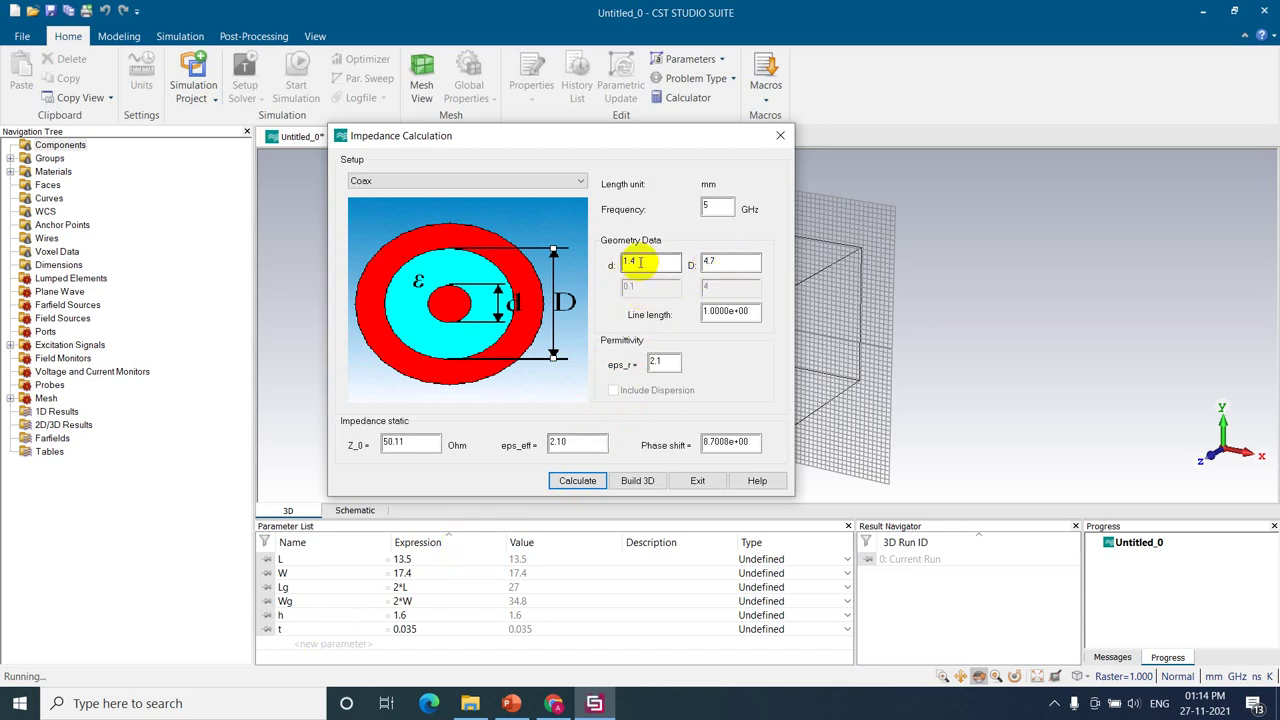
left_click(696, 480)
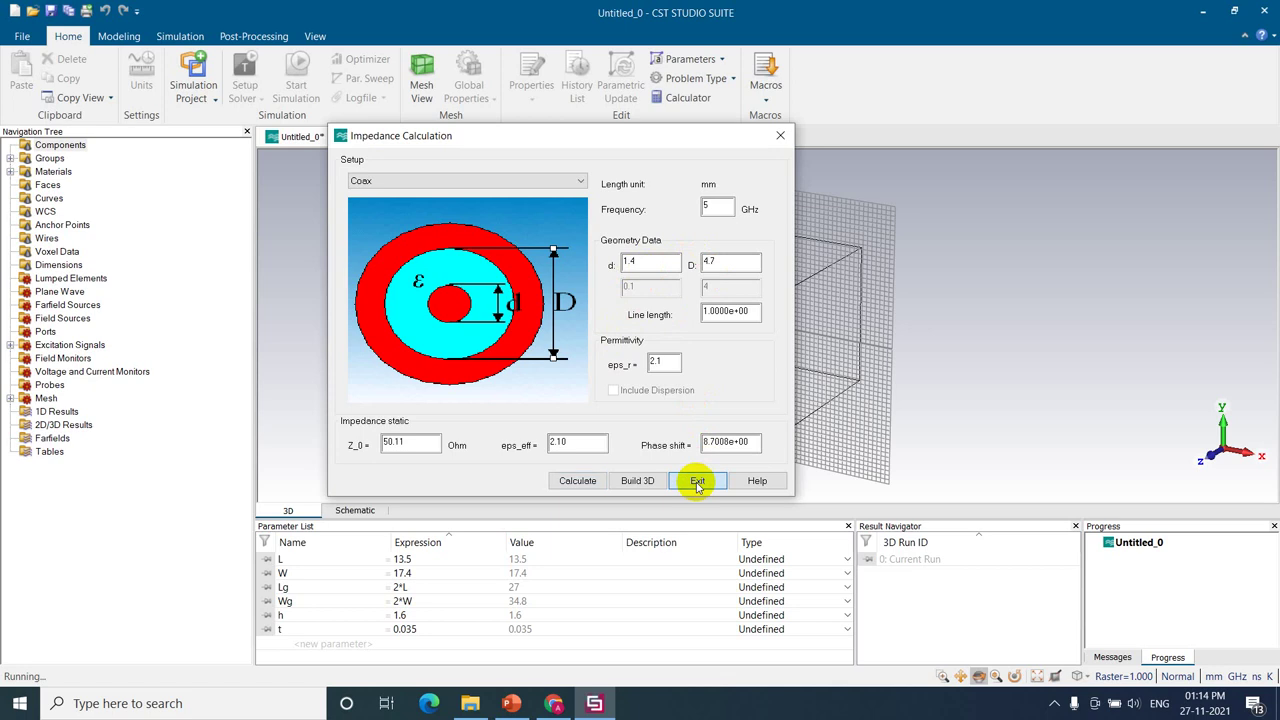
left_click(665, 394)
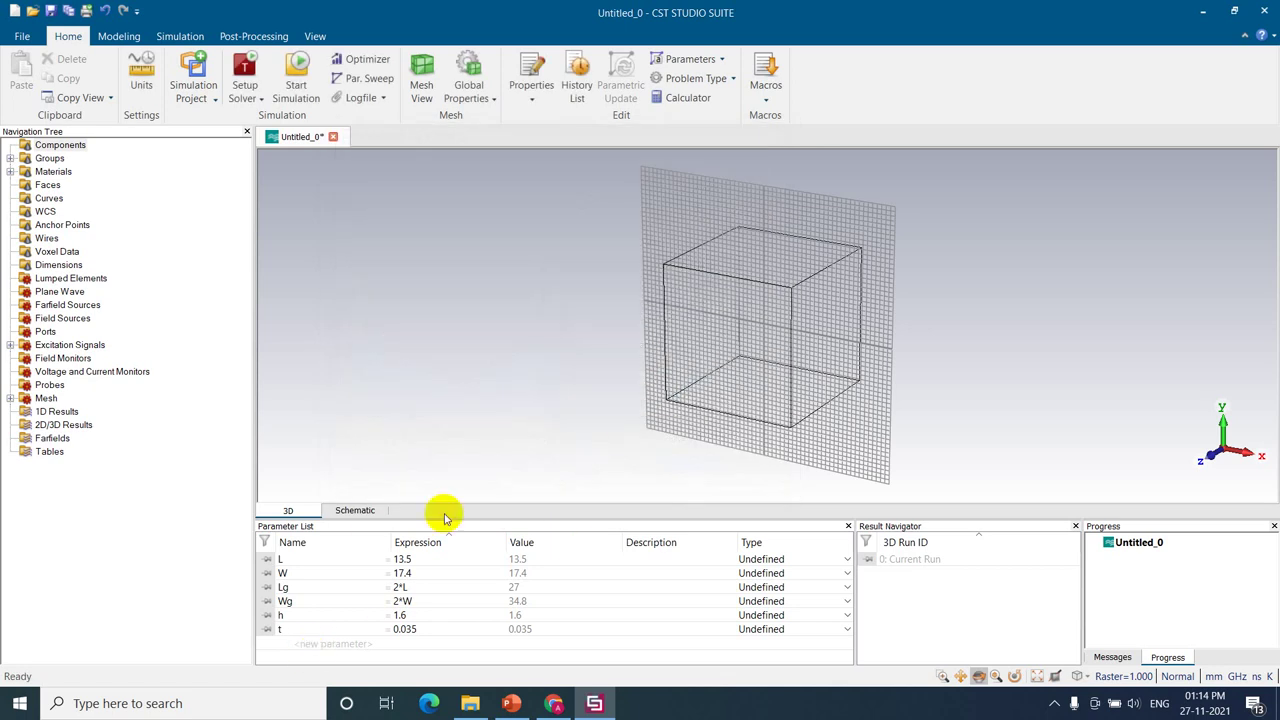
Step: Add a parameter Innerpin defined by the expression 1.4/2
left_click(318, 645)
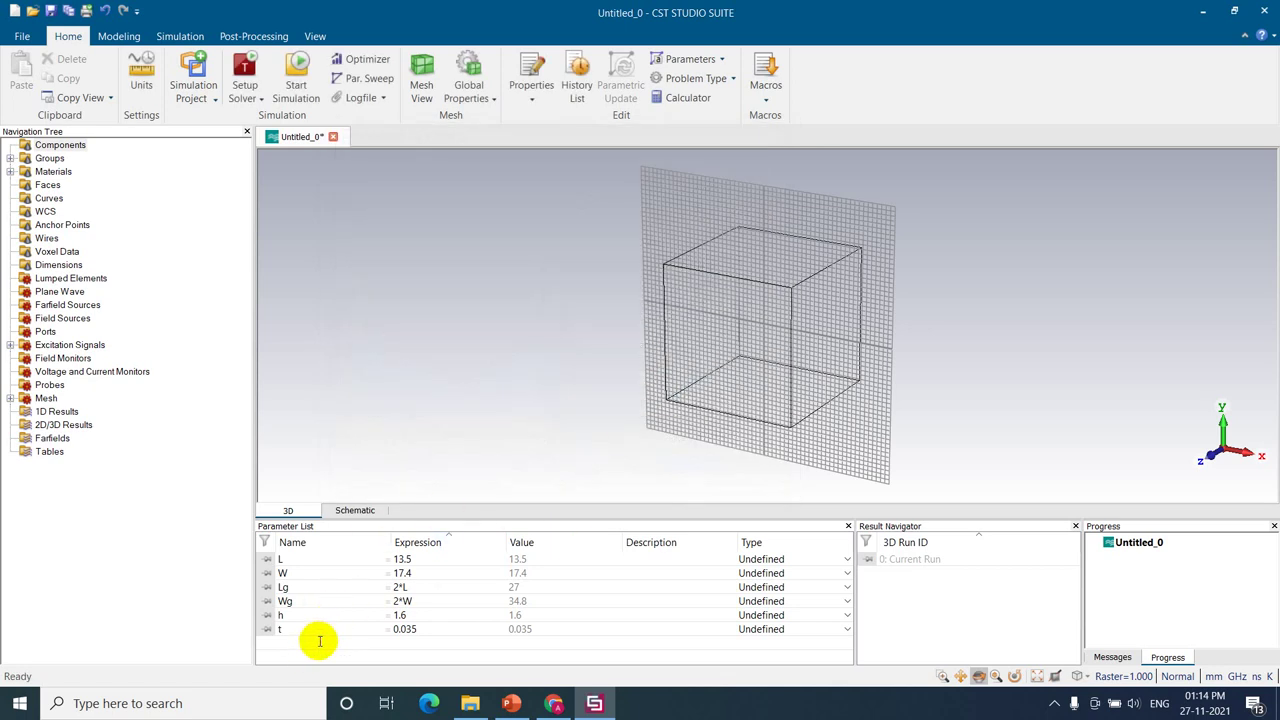
type("Innerpin")
key("Tab")
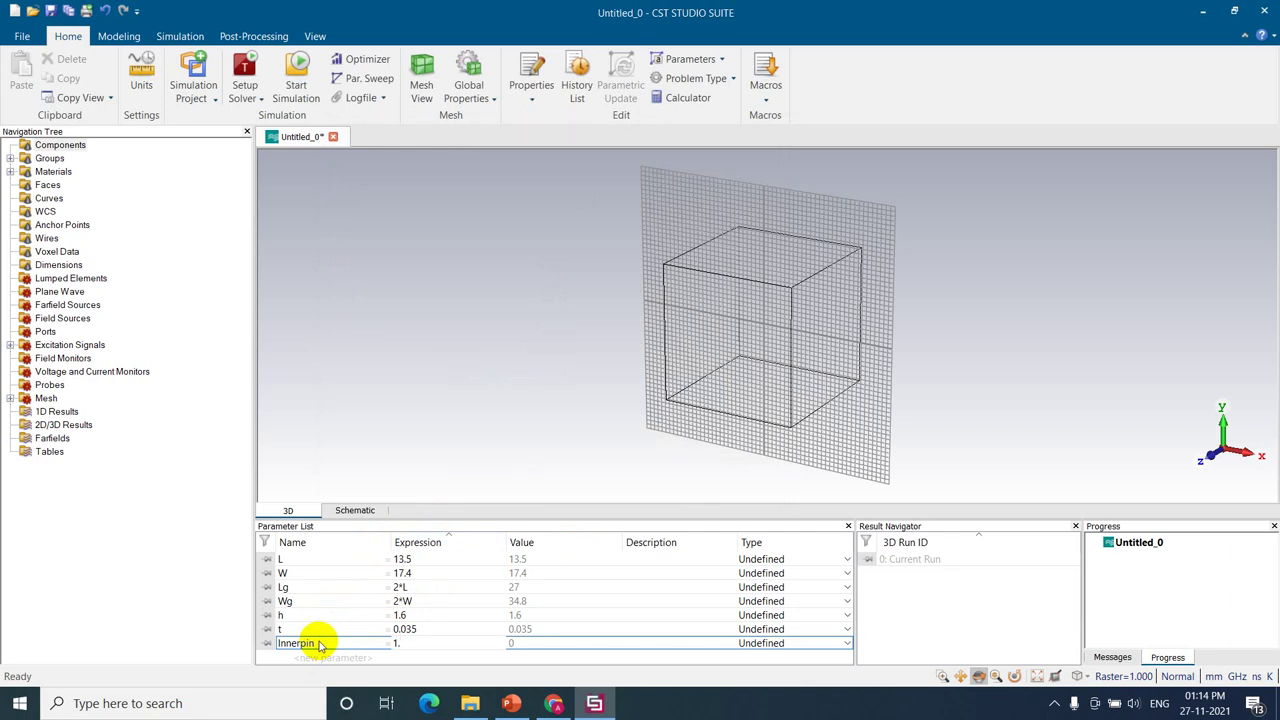
type("1.4/2")
key("Return")
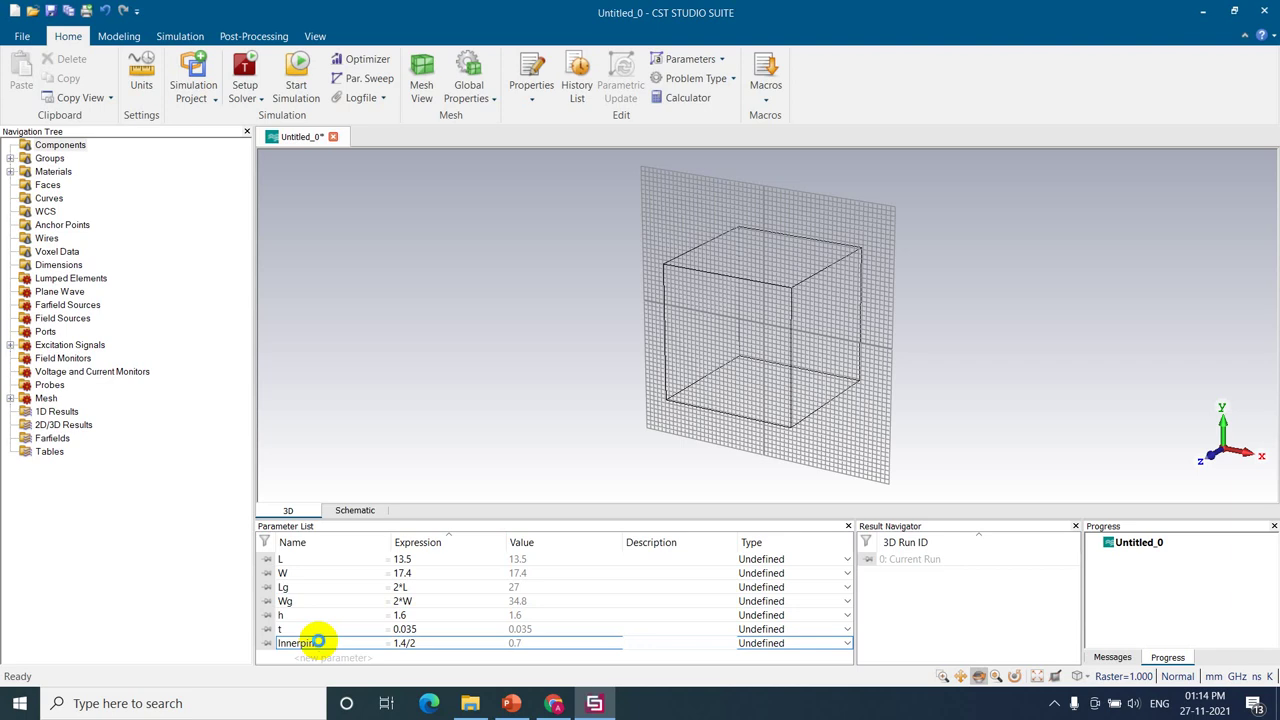
key("Tab")
key("Return")
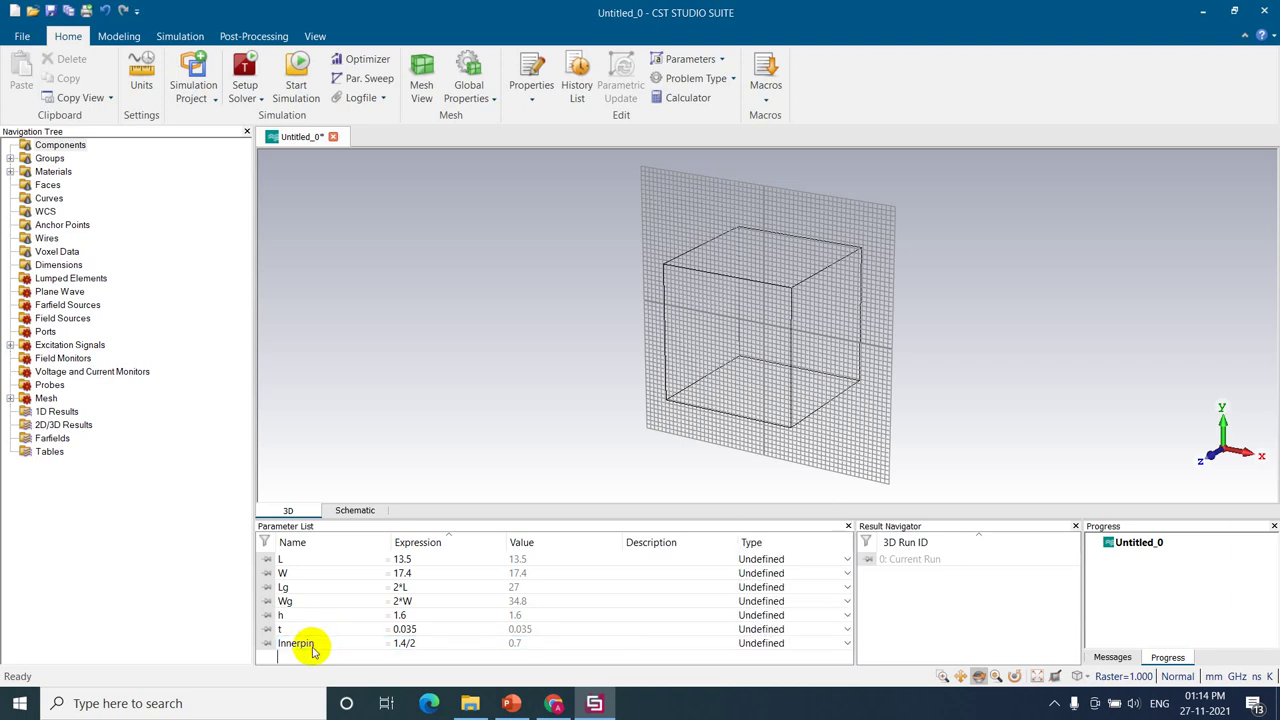
Step: Rename the Innerpin parameter as R1
left_click(316, 643)
left_click(317, 643)
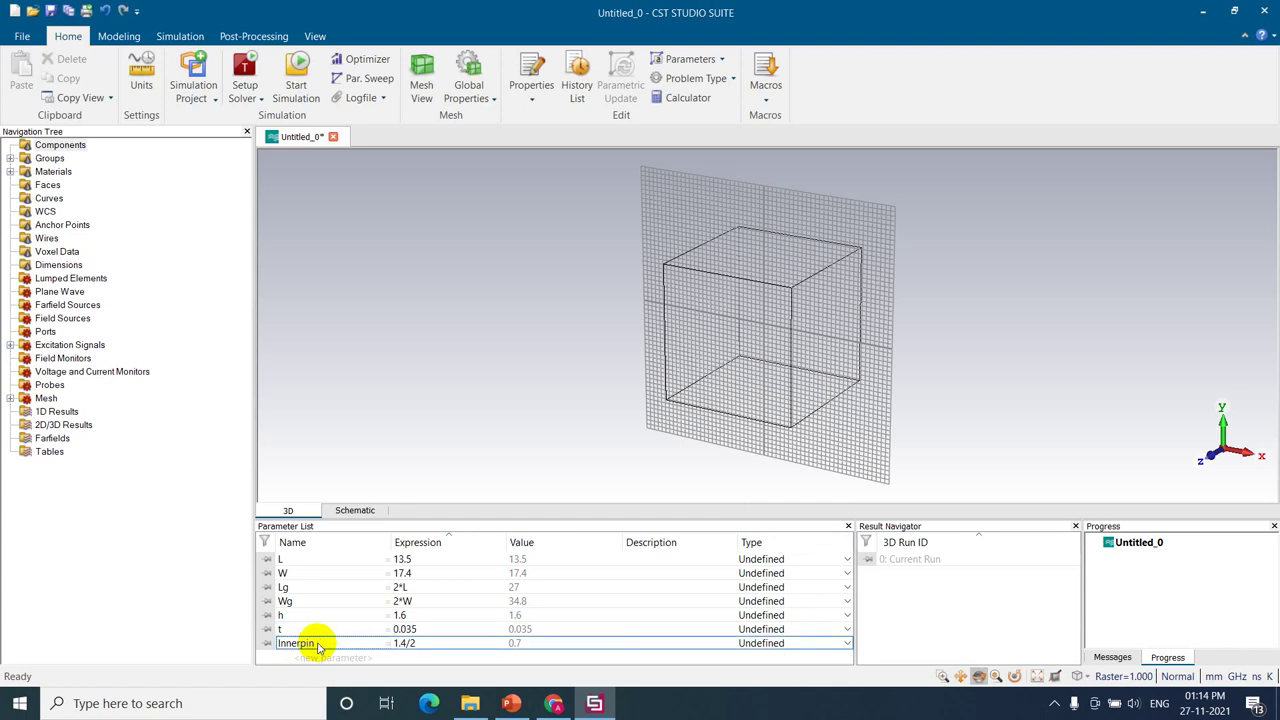
type("R")
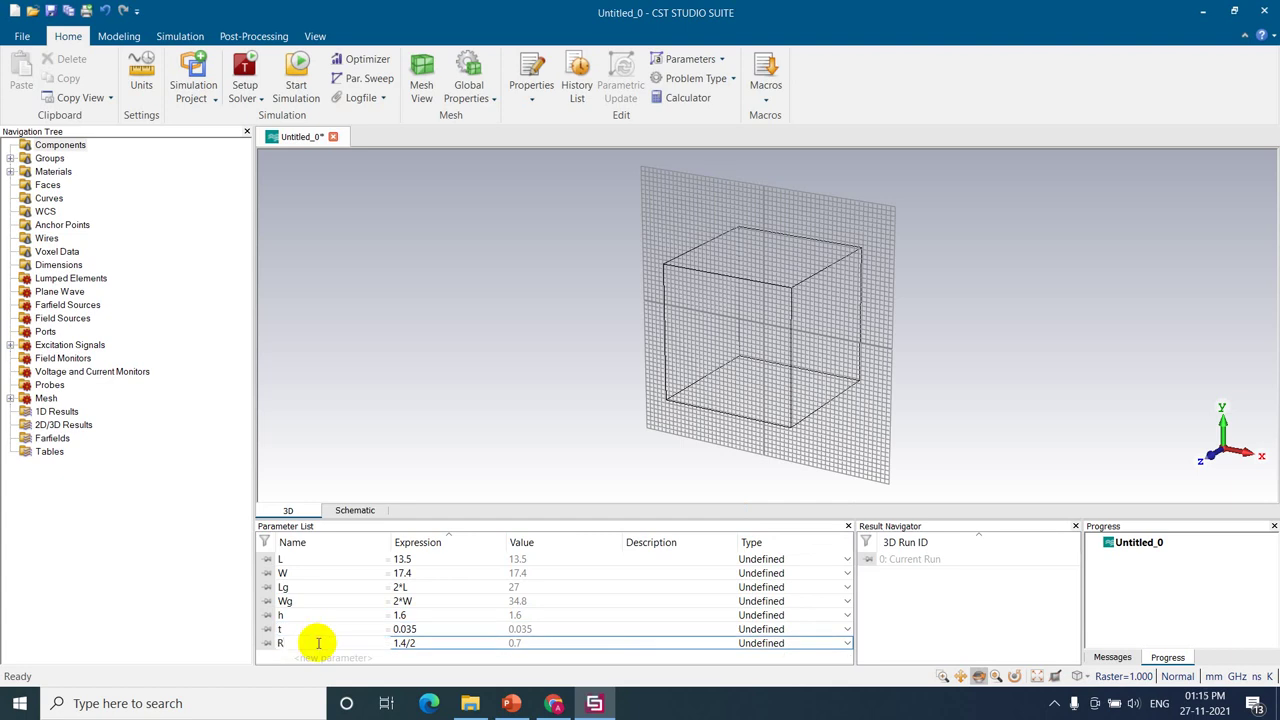
type("1")
key("Return")
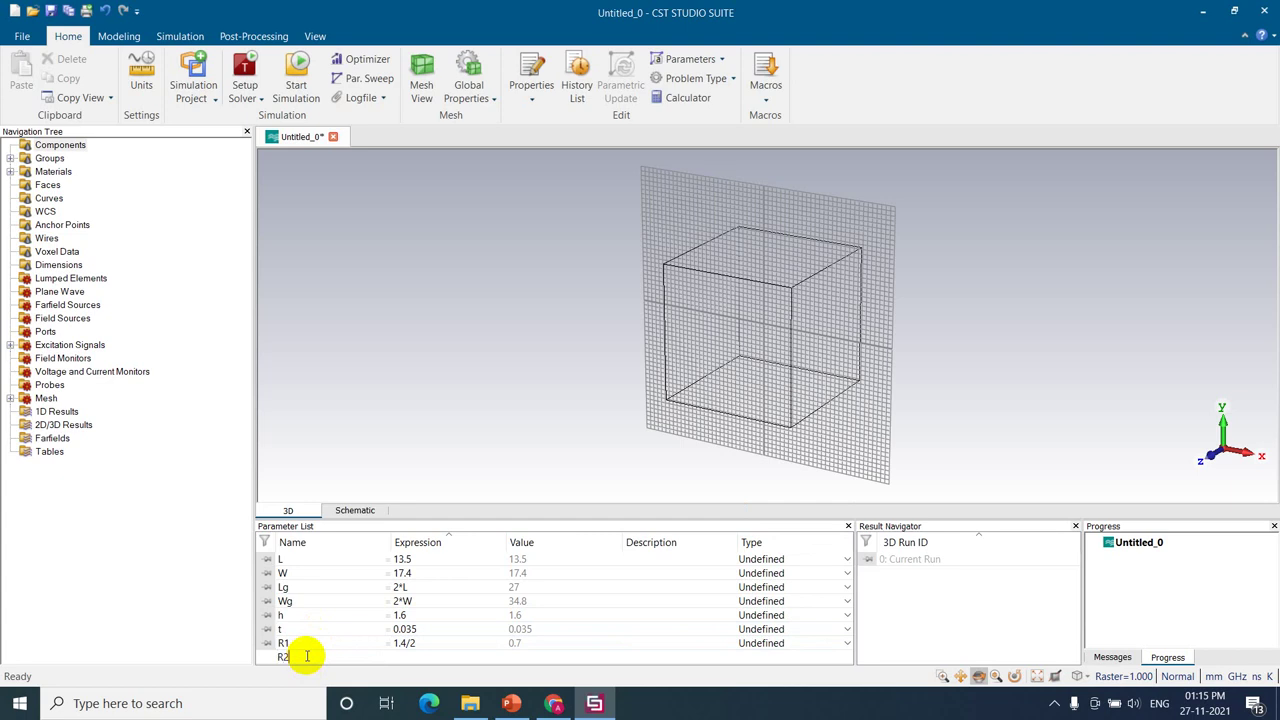
Step: Add a parameter R2 defined by the expression 4.7/2
key("Tab")
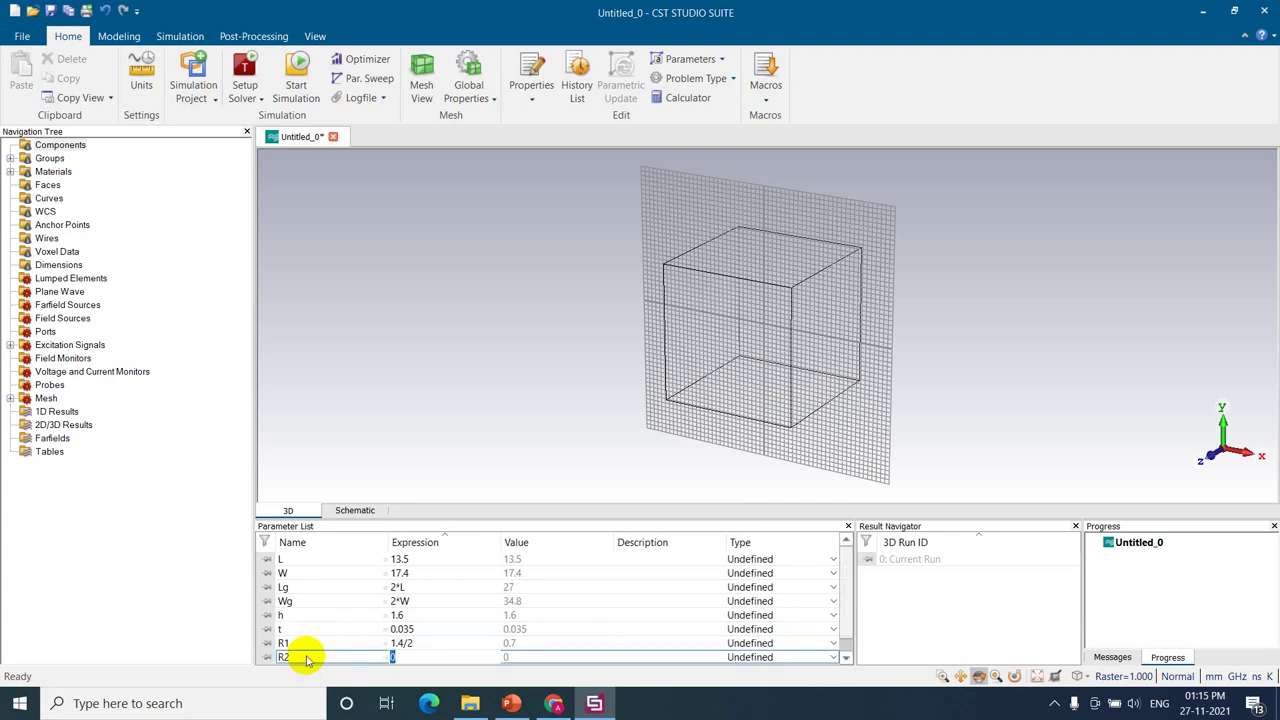
type("4.7")
key("Return")
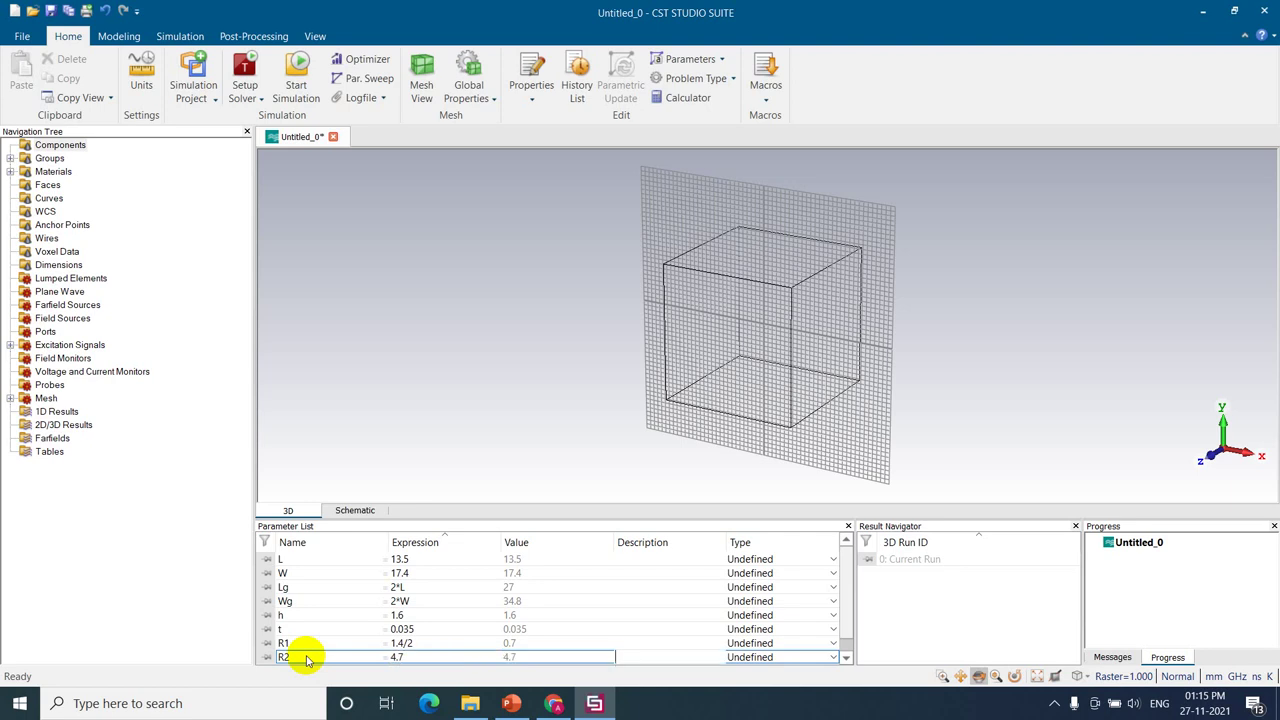
double_click(421, 658)
left_click(421, 658)
type("/")
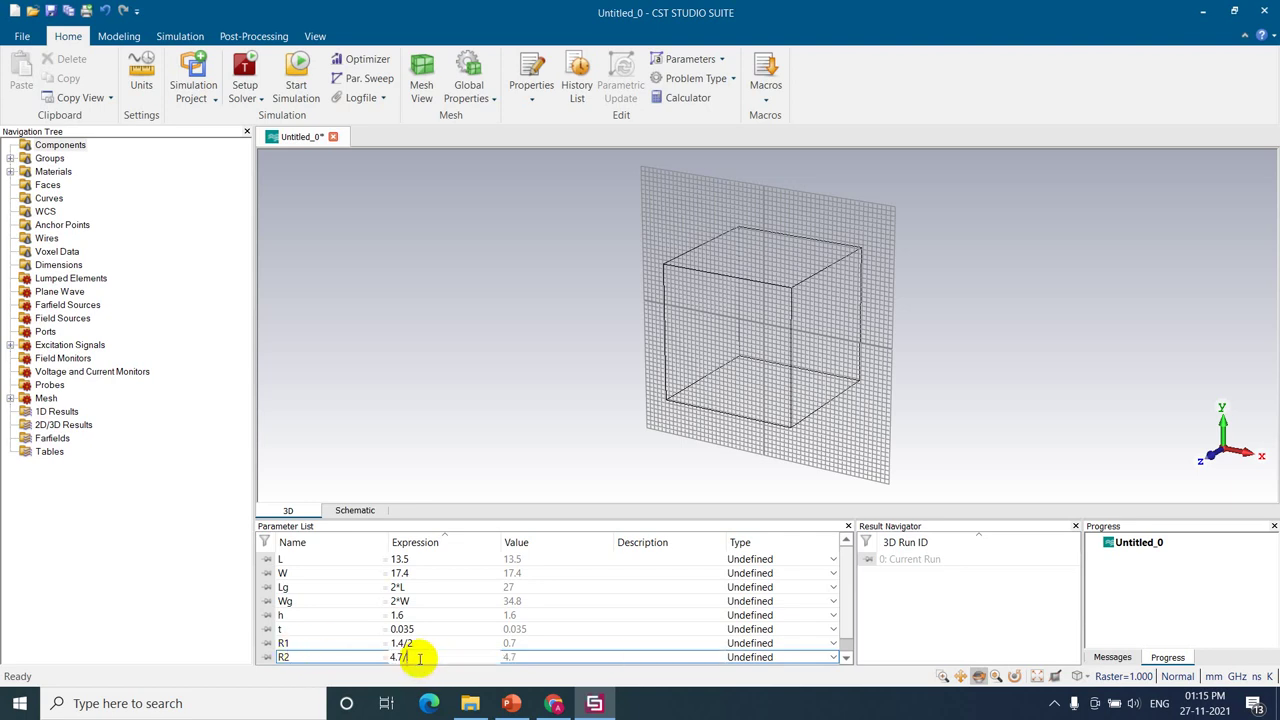
type("2")
key("Return")
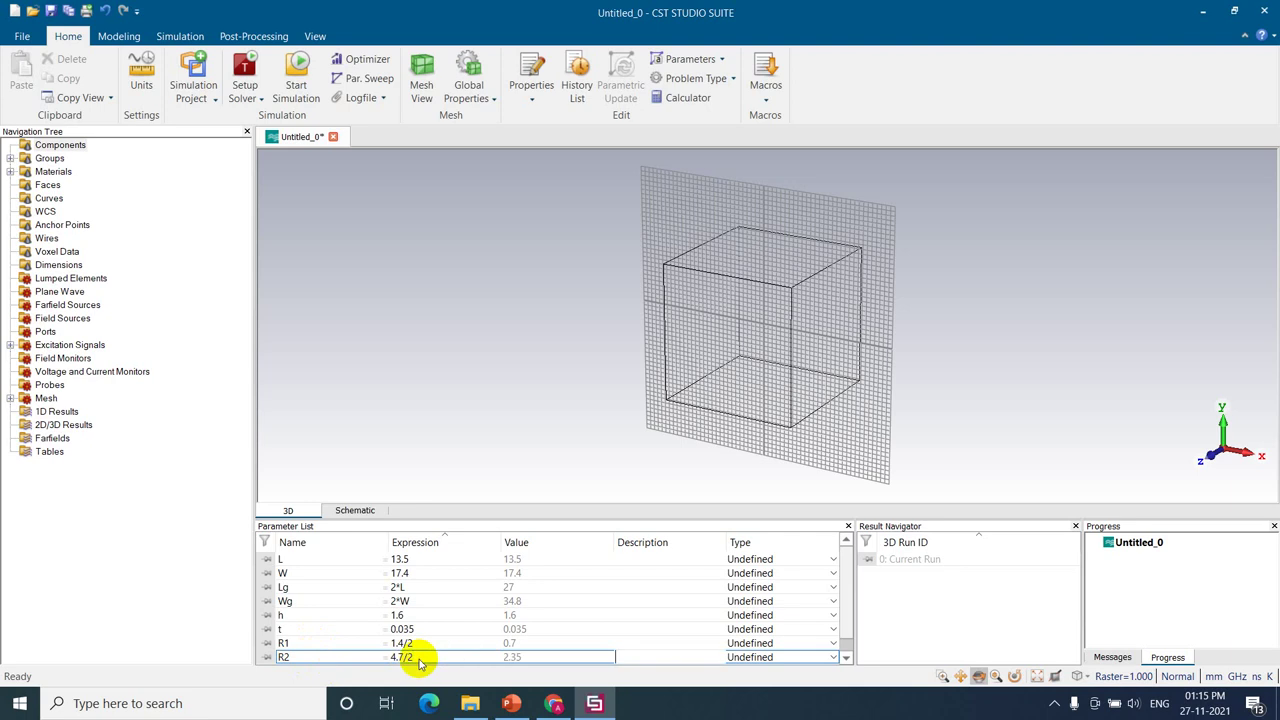
Step: Describe parameter R1 as "Inner pin" and parameter R2 as "outerpin"
left_click(653, 643)
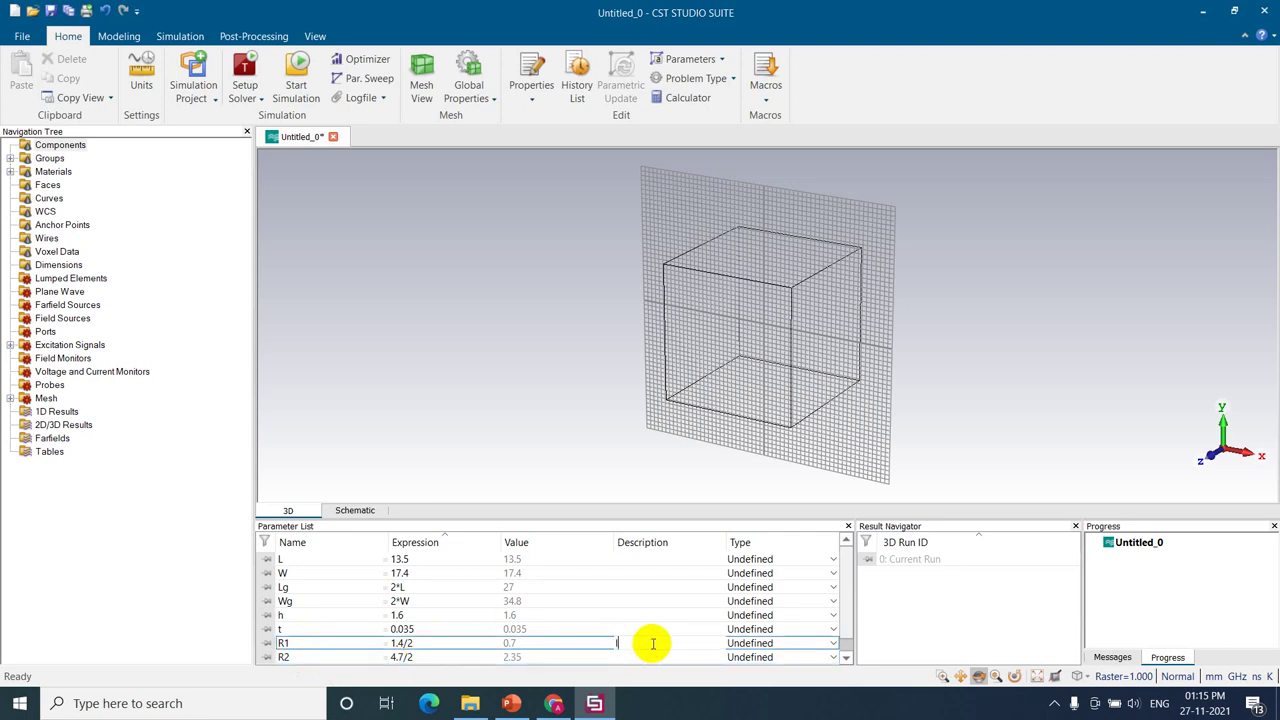
type("Inner pin")
left_click(643, 657)
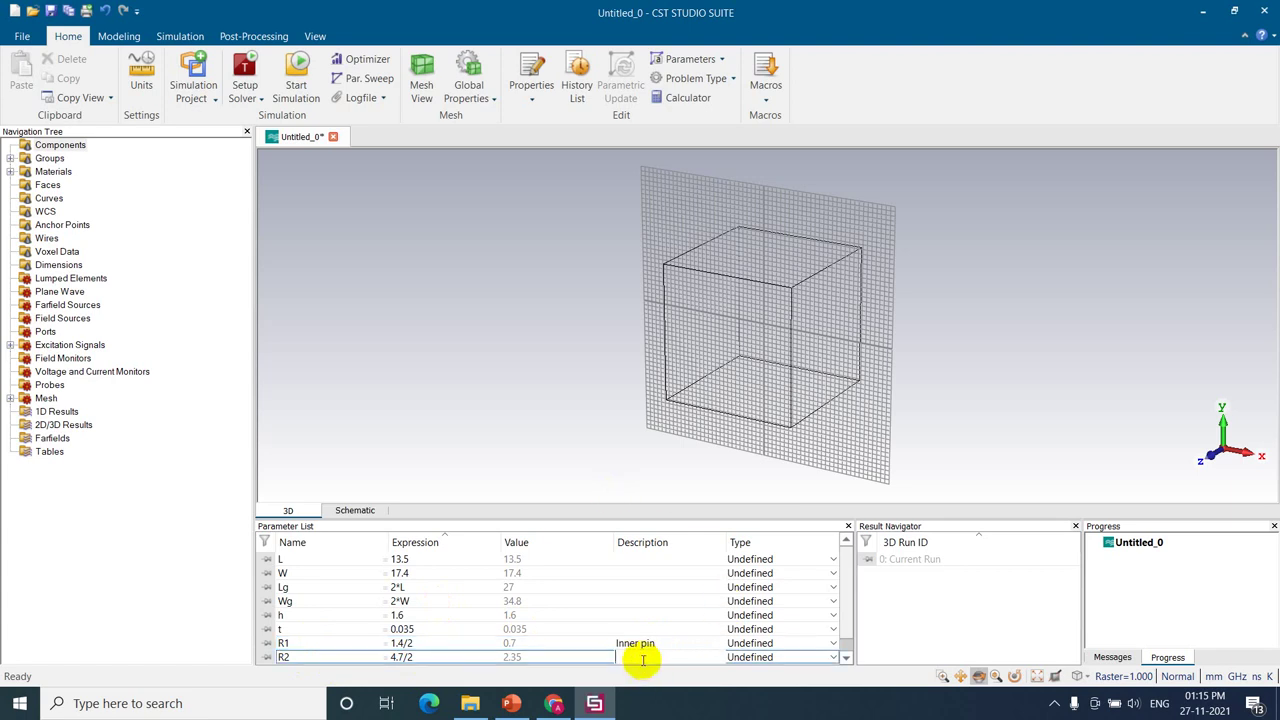
type("outer pin")
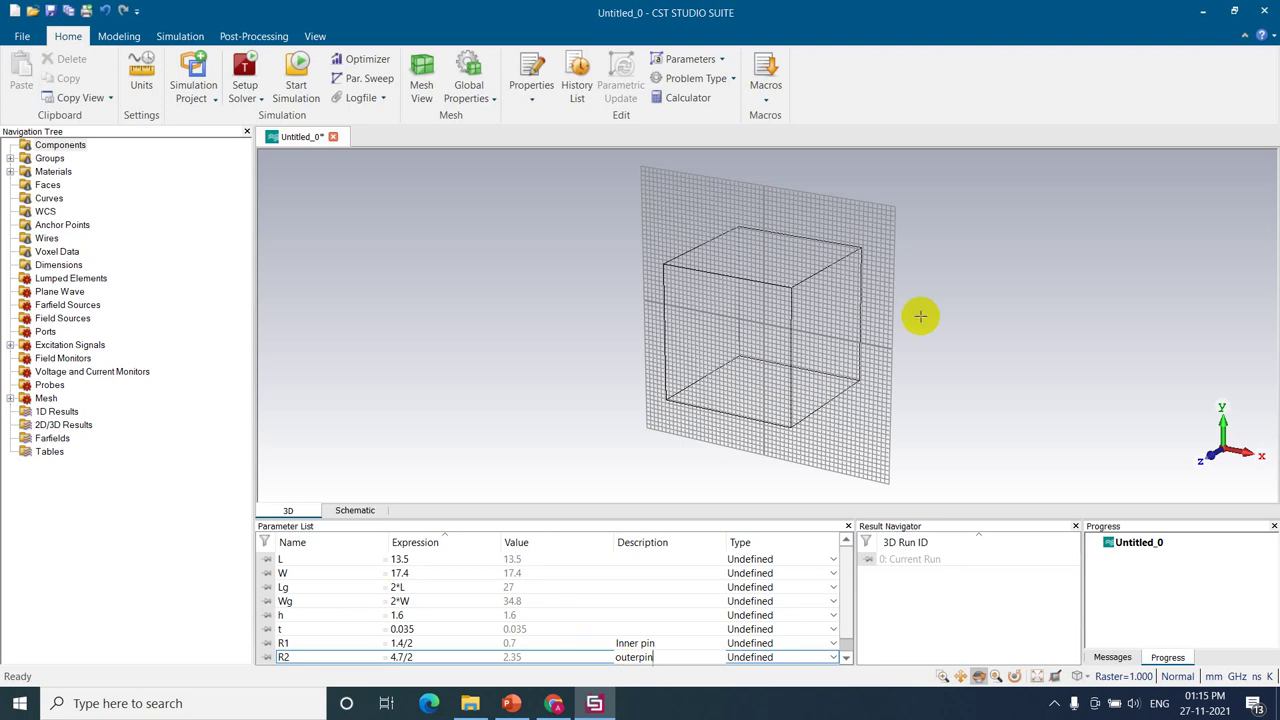
left_click(965, 183)
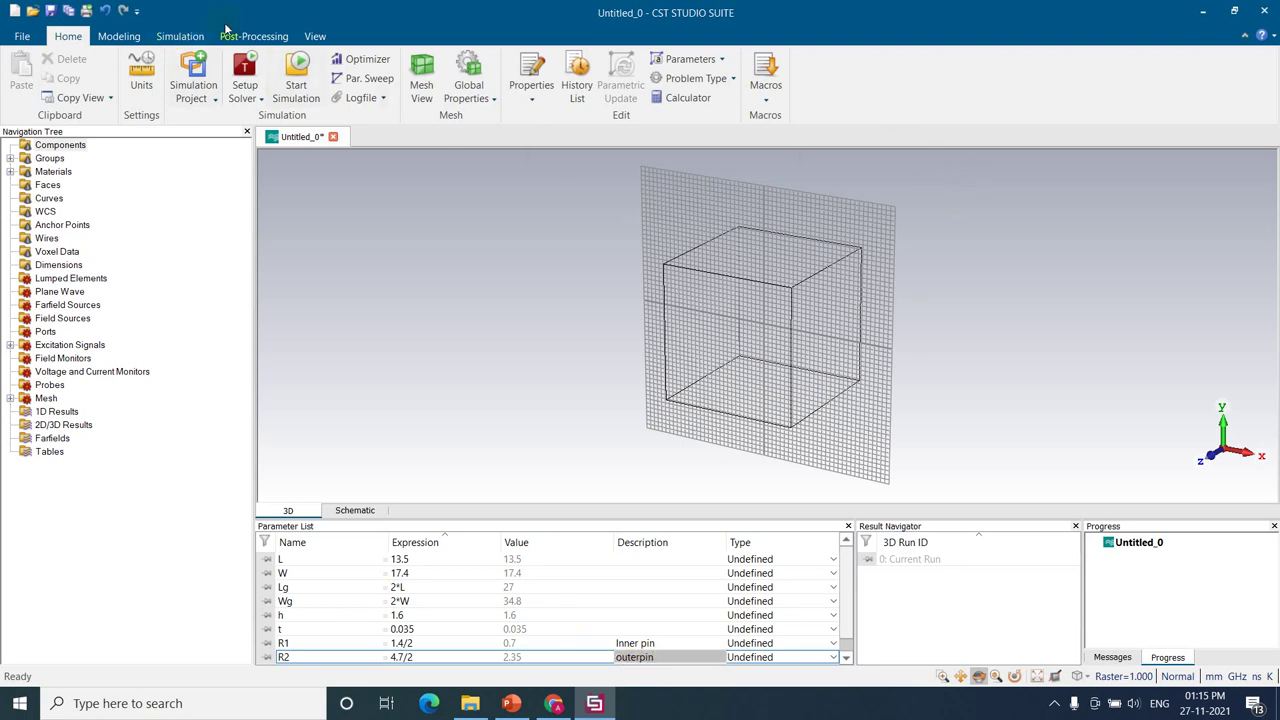
Step: Hide the working plane grid and switch to the front view of the XY plane
left_click(315, 36)
left_click(363, 70)
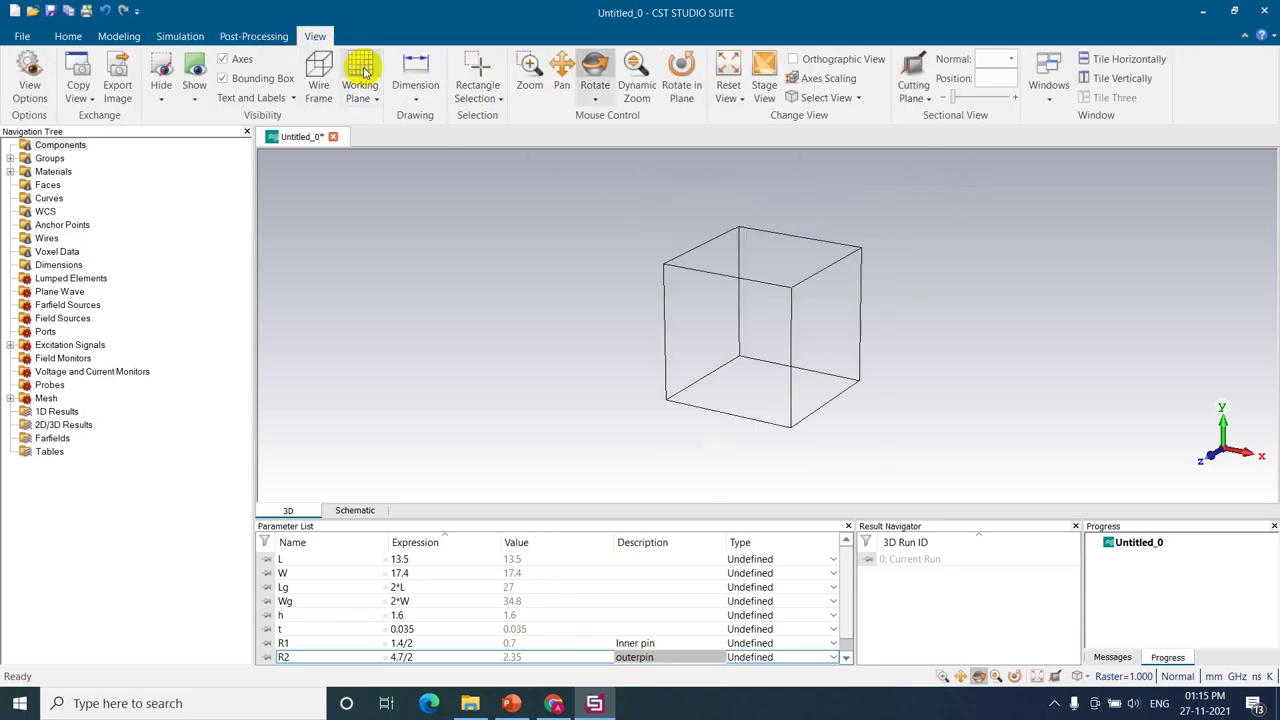
key("ctrl+f")
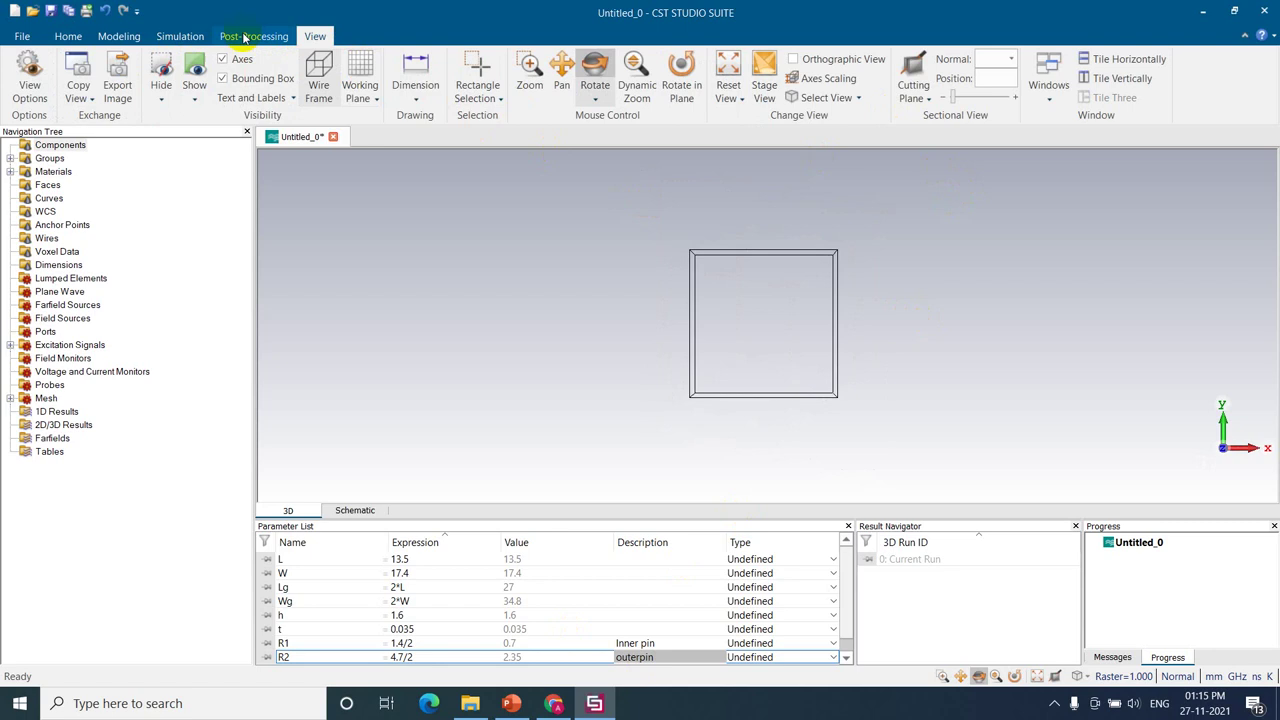
Step: Start a brick defined by numeric coordinates and name it Ground
left_click(118, 36)
left_click(200, 65)
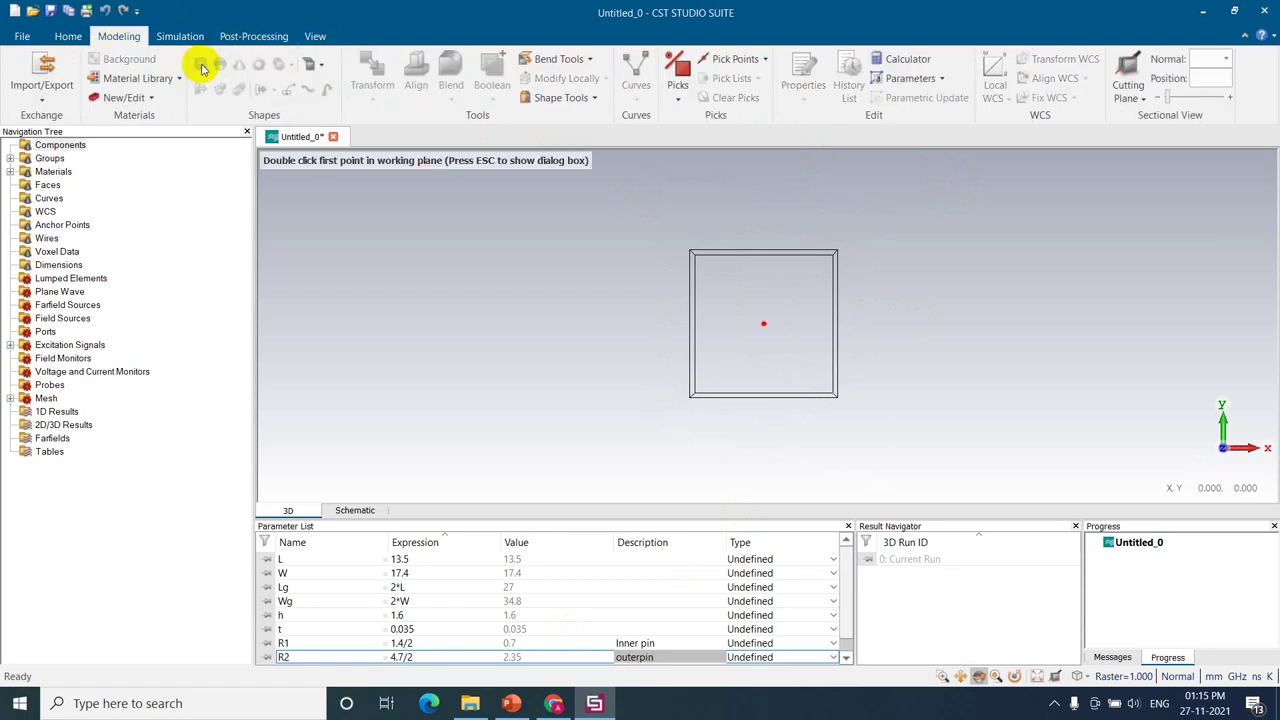
key("Escape")
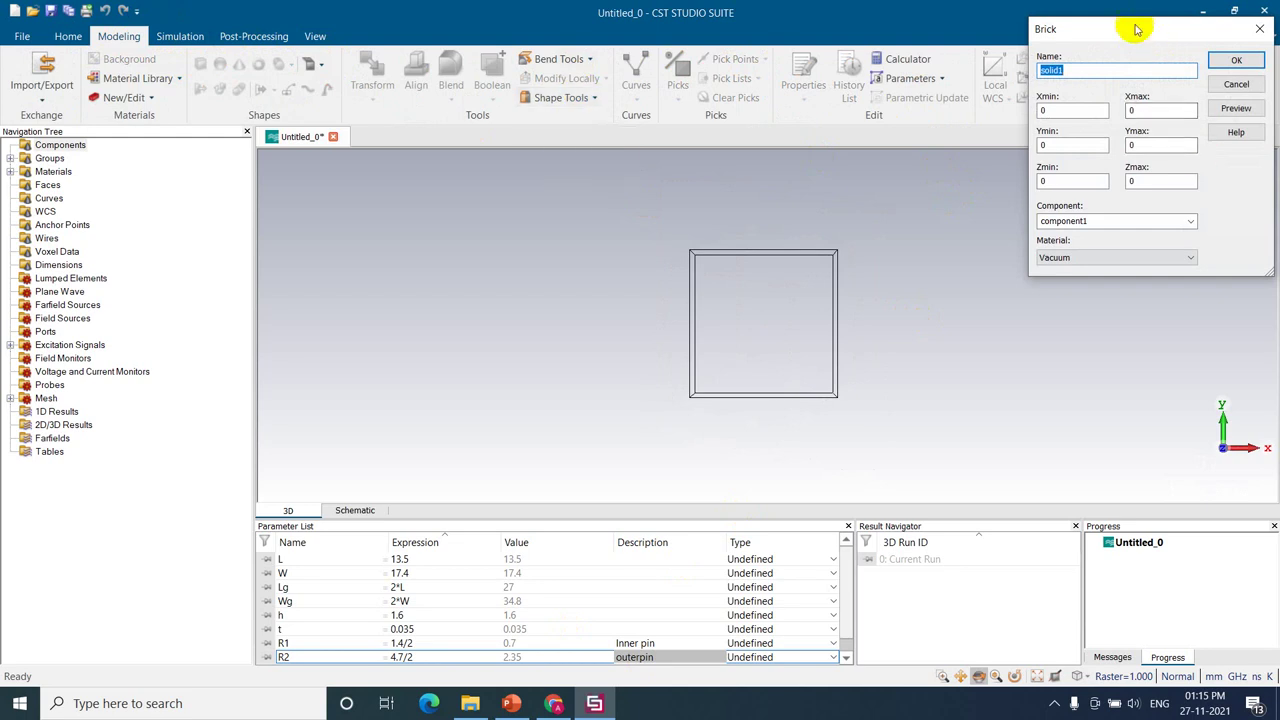
left_click_drag(1135, 29, 1080, 54)
type("G")
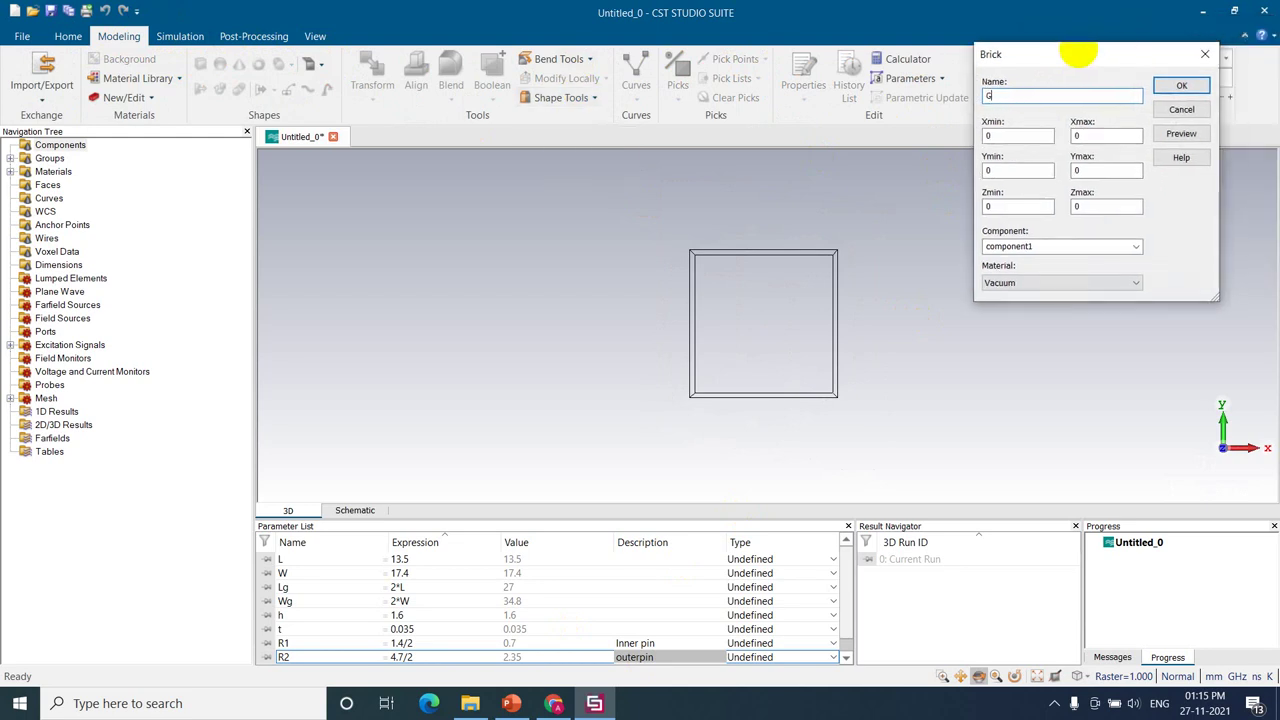
type("round")
key("Tab")
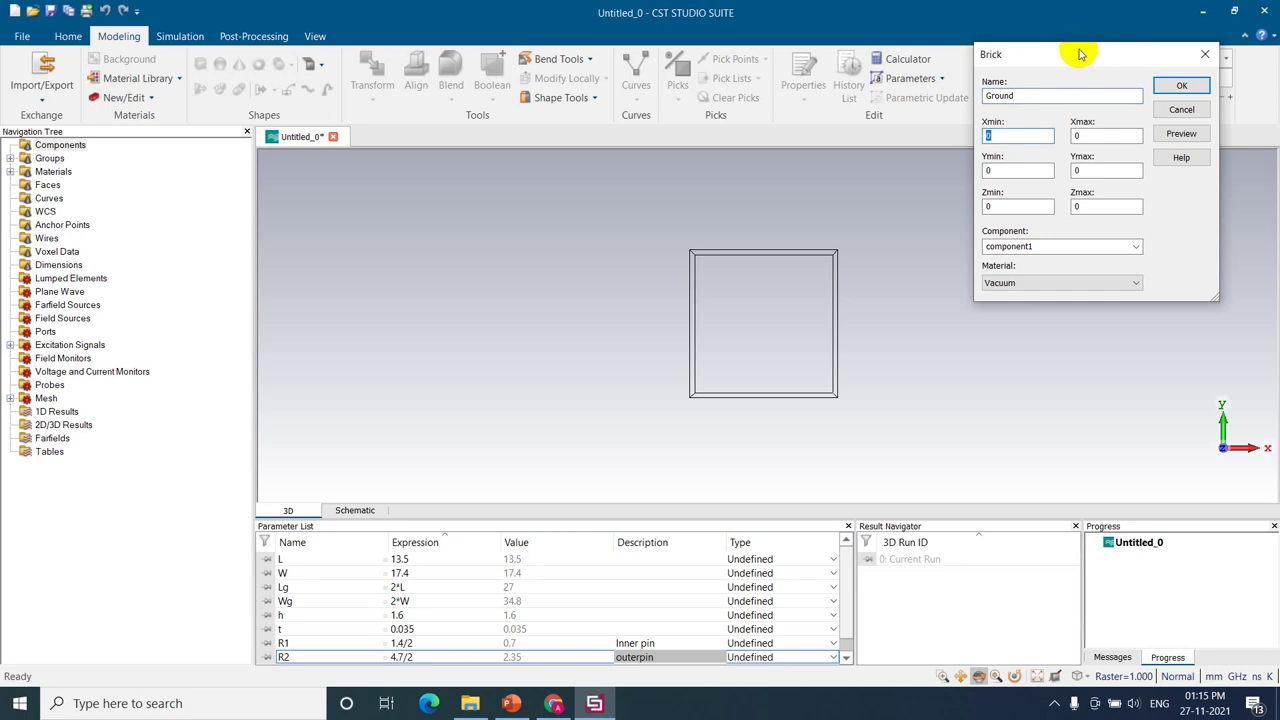
Step: Set the Ground brick's extents to -Wg/2 to Wg/2 in X, -Lg/2 to Lg/2 in Y and 0 to t in Z
type("W")
key("BackSpace")
key("BackSpace")
type("-Wg/2")
key("Tab")
type("Wg/2")
key("Tab")
type("-Lg")
type("Lg/2")
type("0")
type("t")
Step: Load Copper (annealed) from the material library for the Ground brick and create it
left_click(1088, 284)
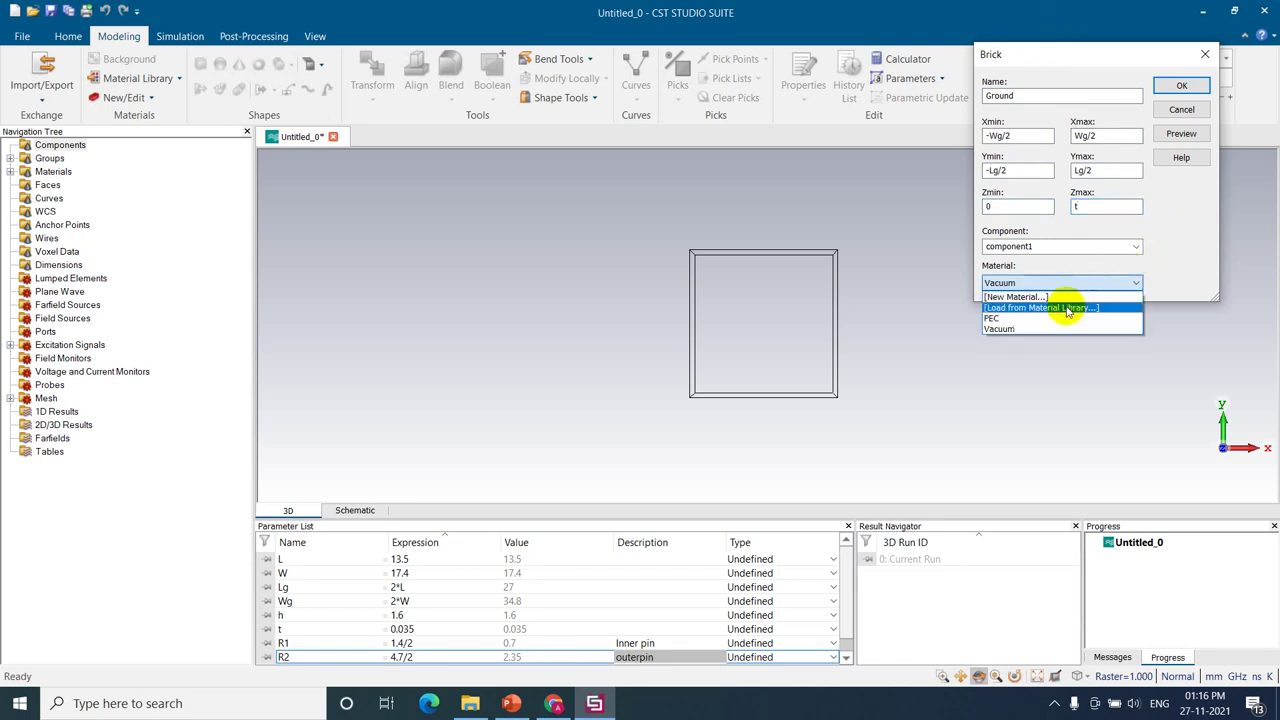
left_click(1063, 305)
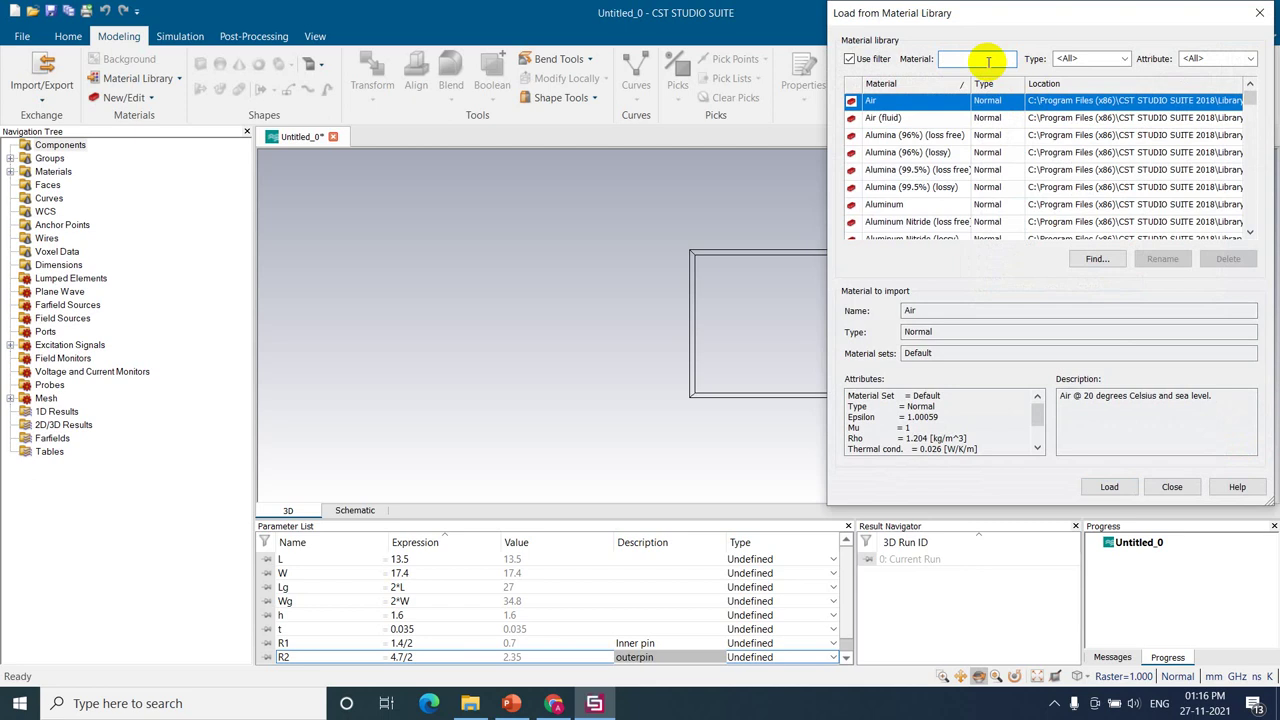
type("copp")
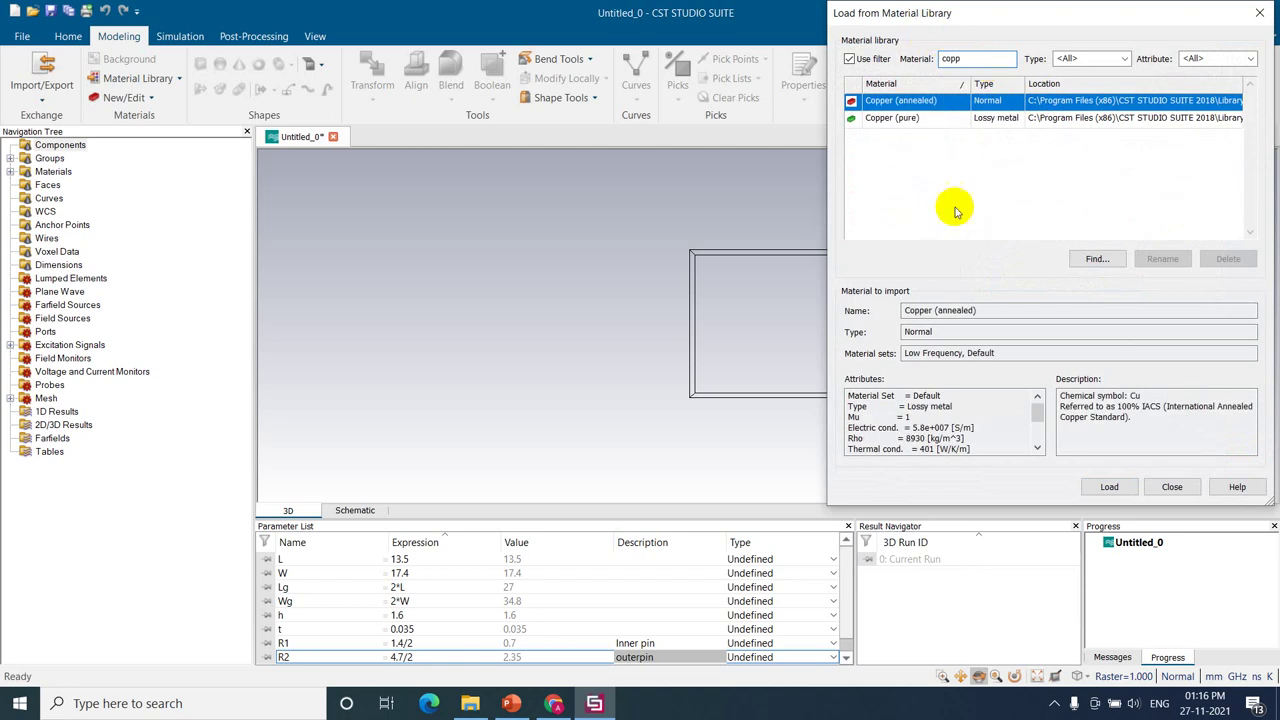
left_click(1109, 486)
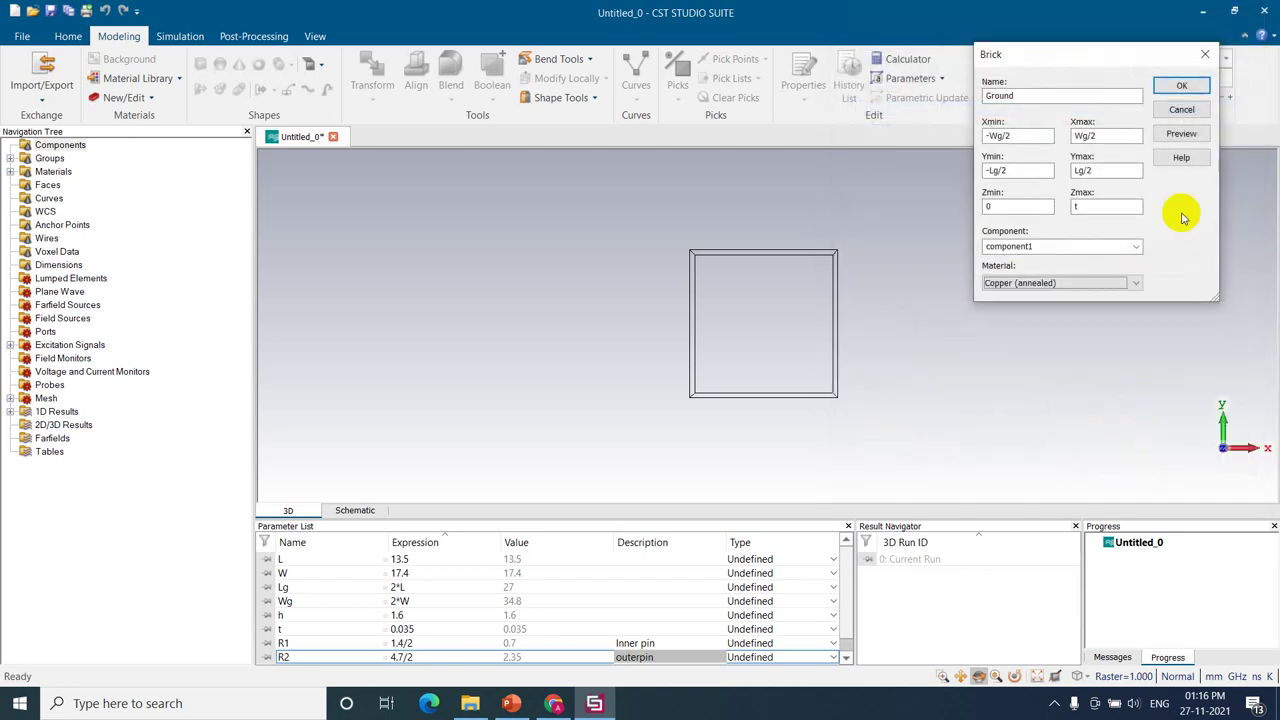
left_click(1177, 87)
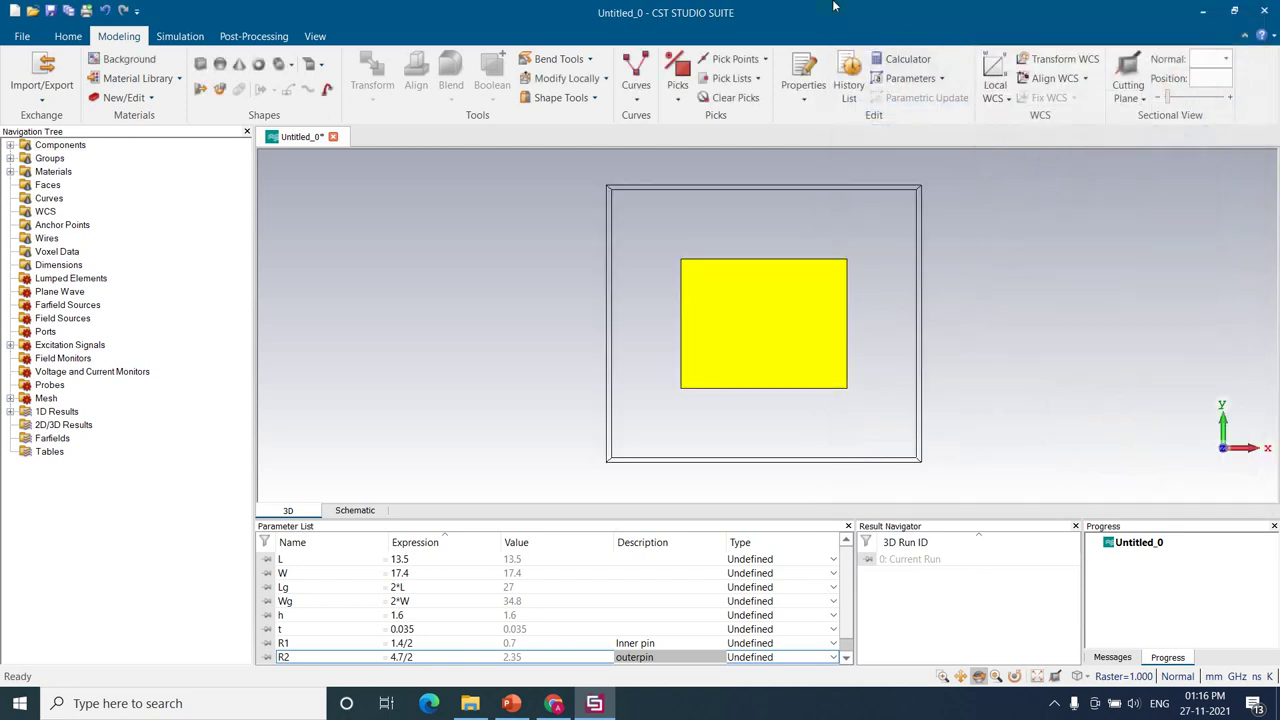
left_click(207, 68)
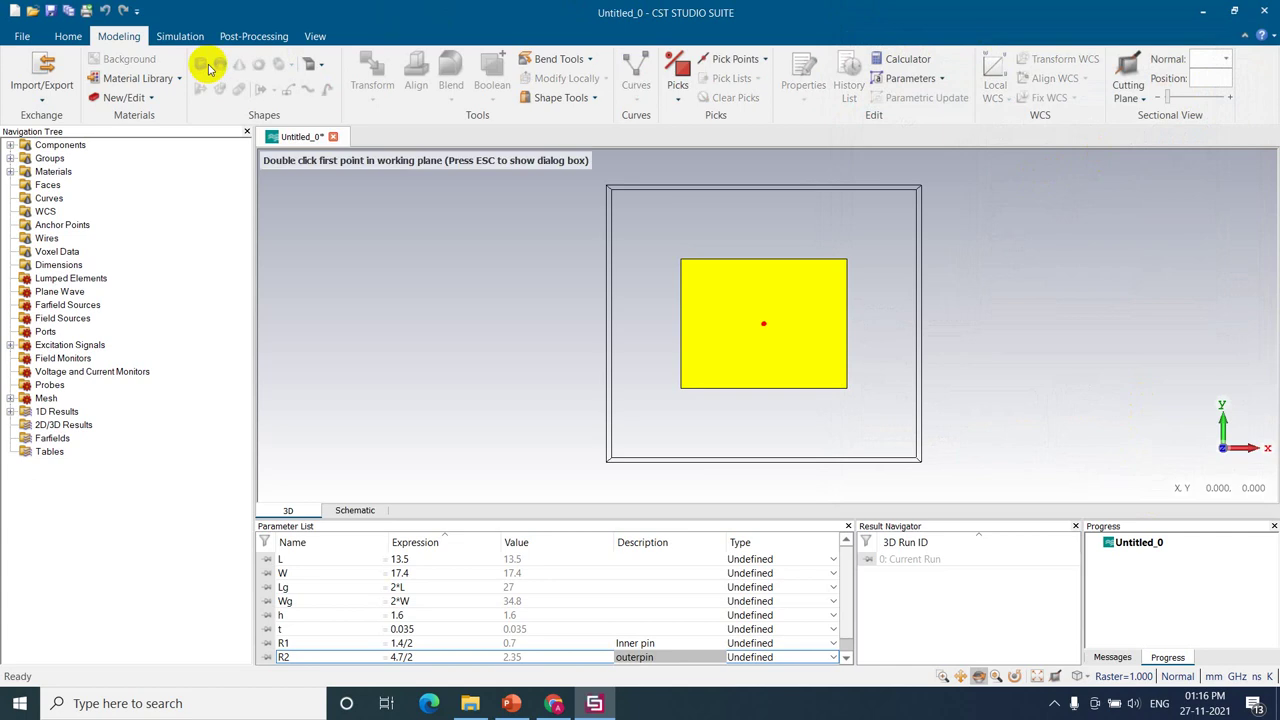
key("Escape")
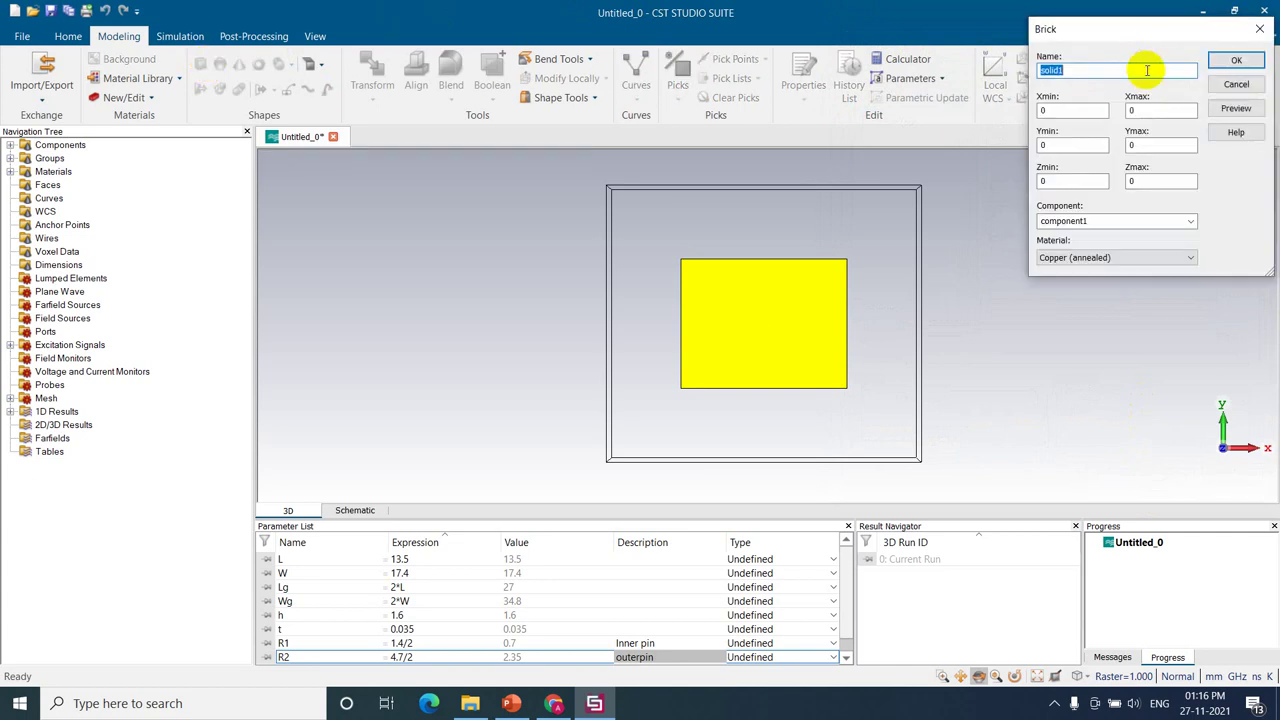
left_click(1236, 84)
Step: Define a brick named Substrate spanning -Wg/2 to Wg/2 in X, -Lg/2 to Lg/2 in Y and t to t+h in Z
left_click(205, 65)
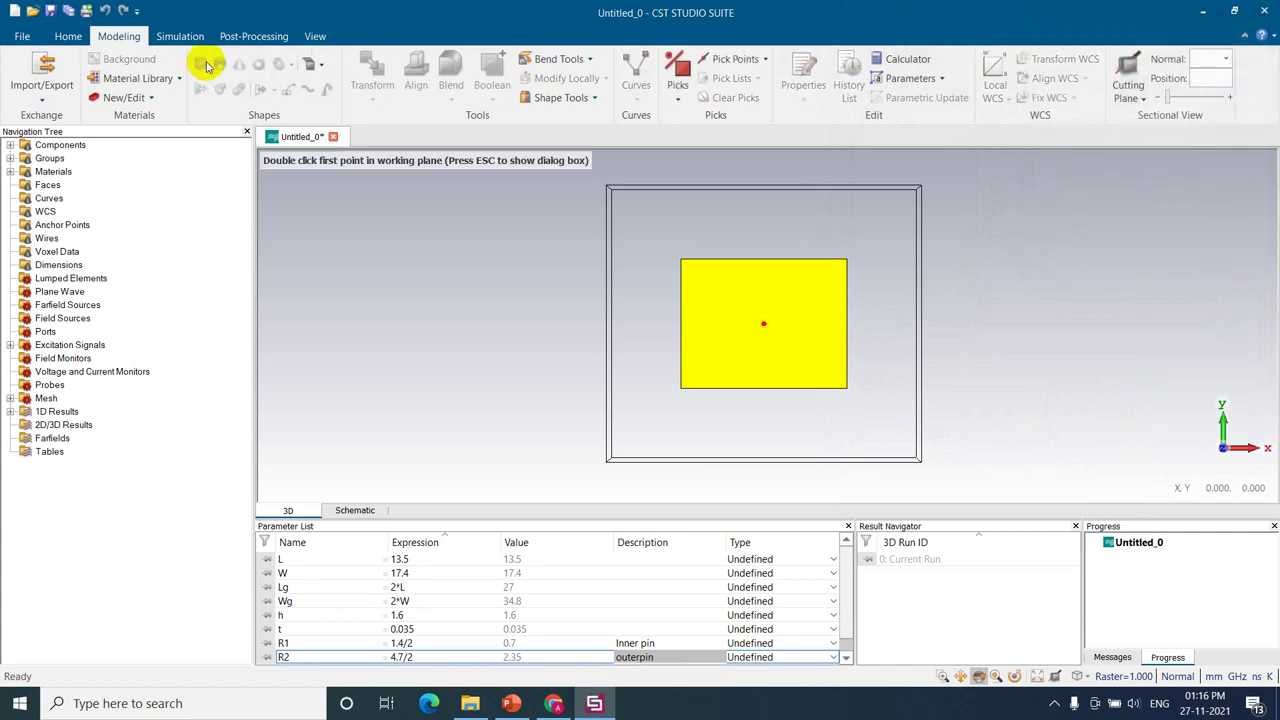
key("Escape")
type("Substrat")
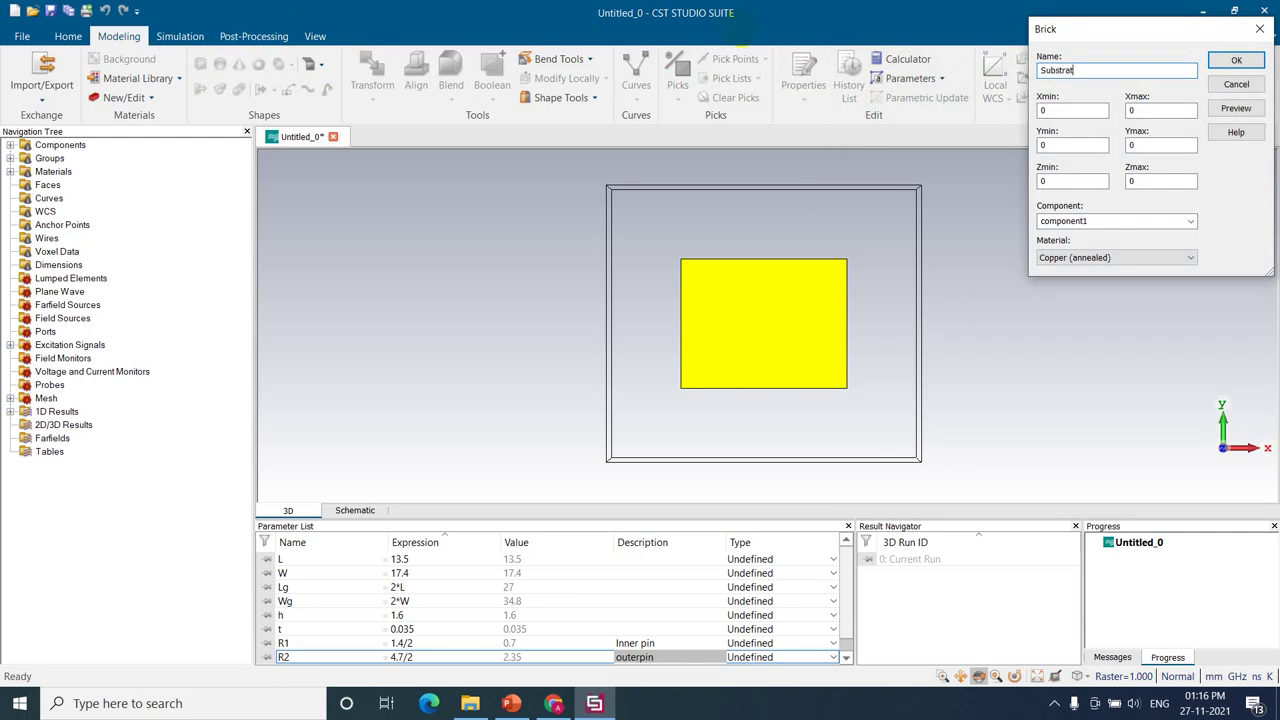
type("-Wg/2")
key("Tab")
type("Wg/")
key("Tab")
type("Lg/")
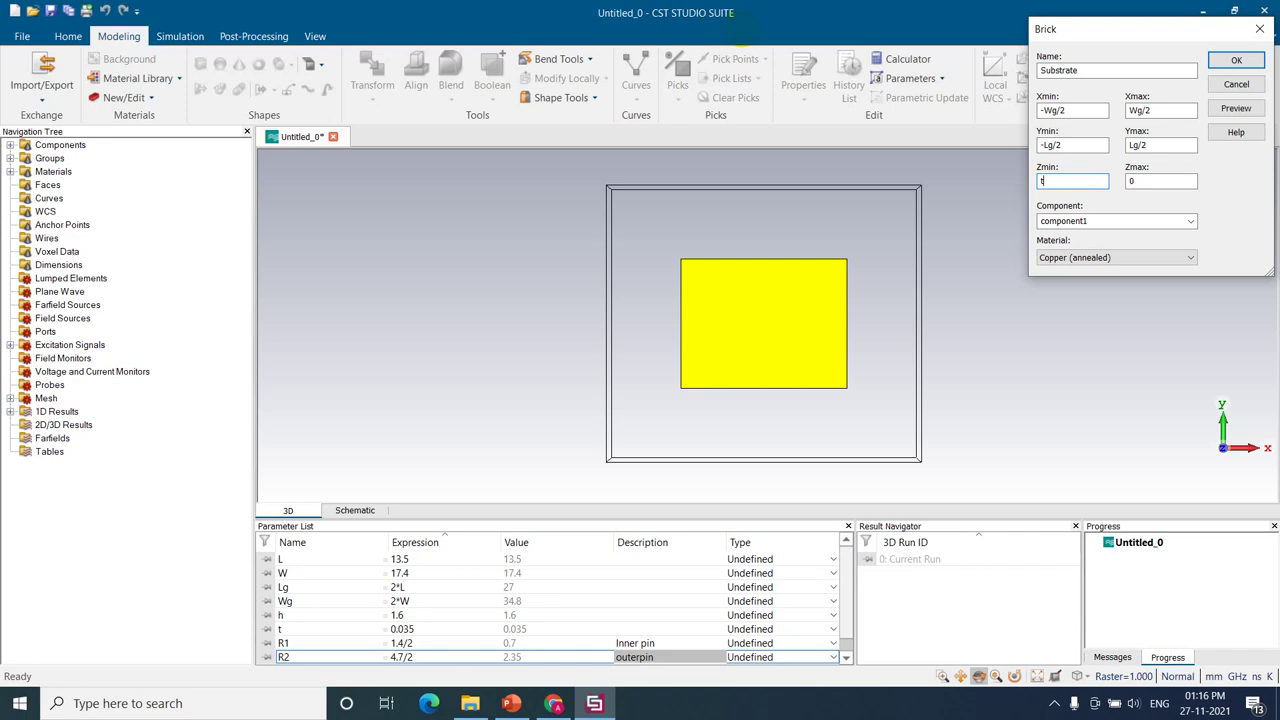
key("Tab")
type("t")
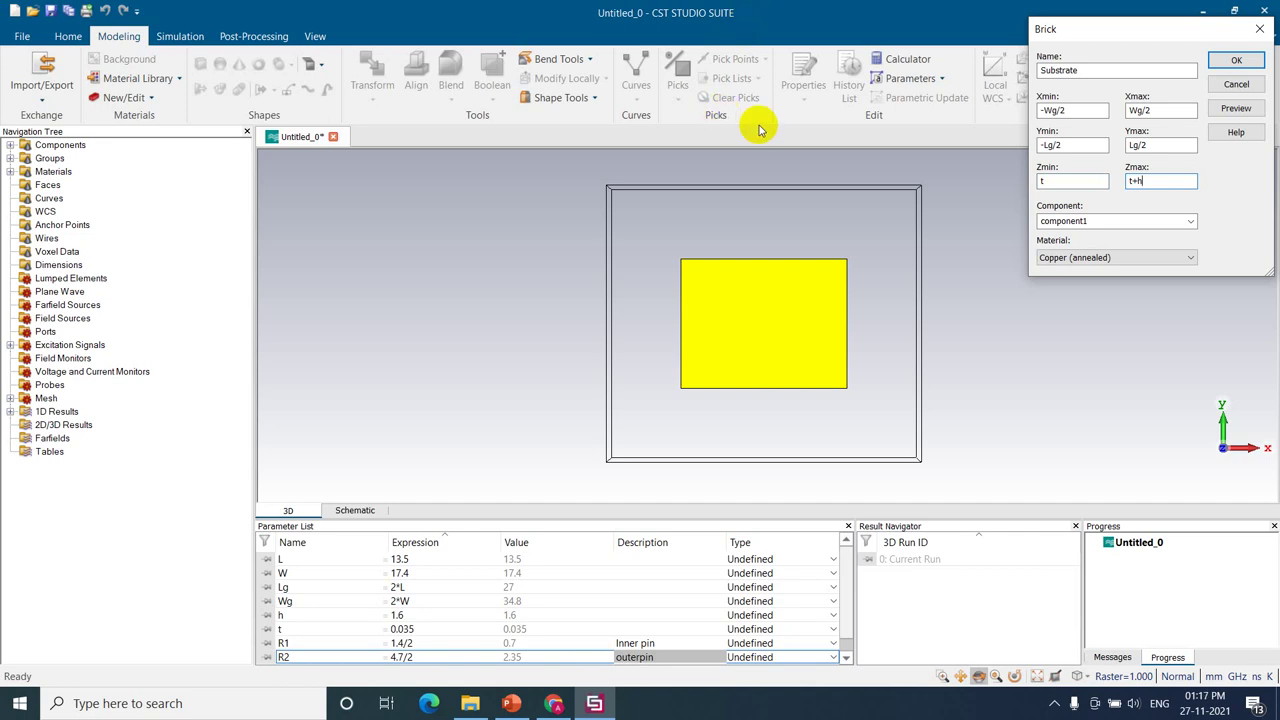
Step: Load FR-4 (lossy) from the material library for the Substrate brick, preview it and create it
left_click(1085, 257)
left_click(1085, 283)
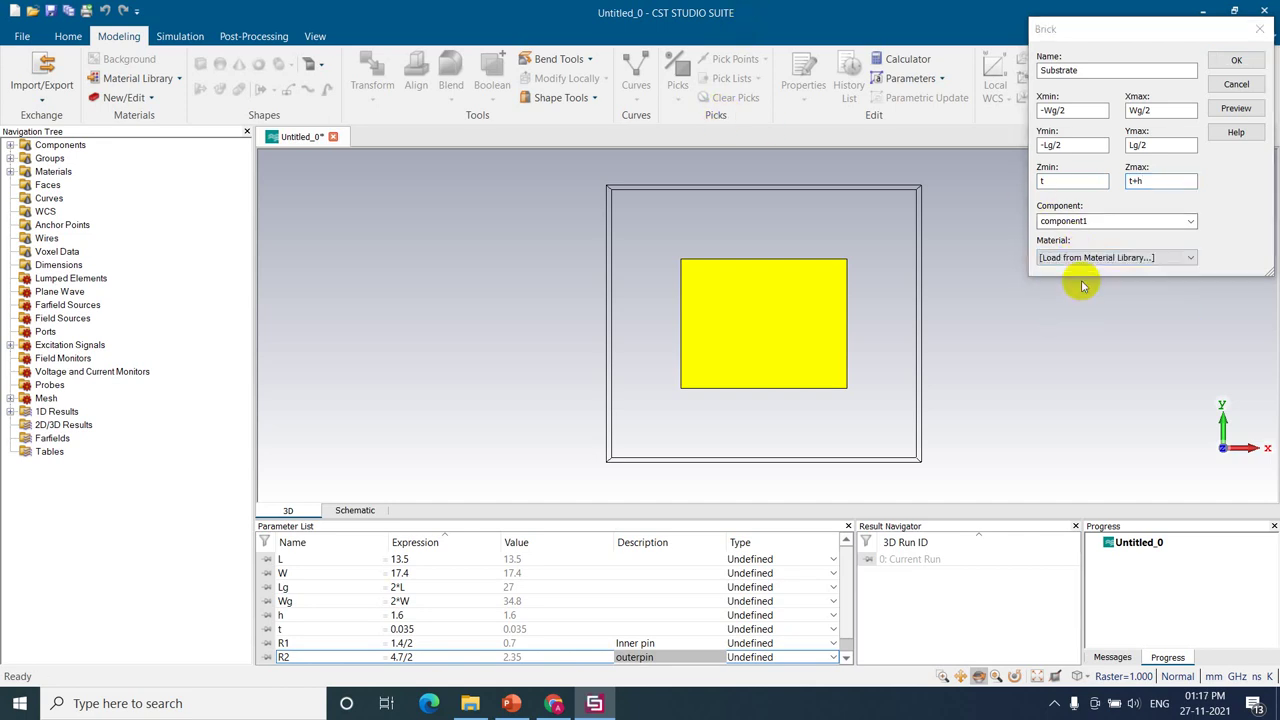
type("Fr")
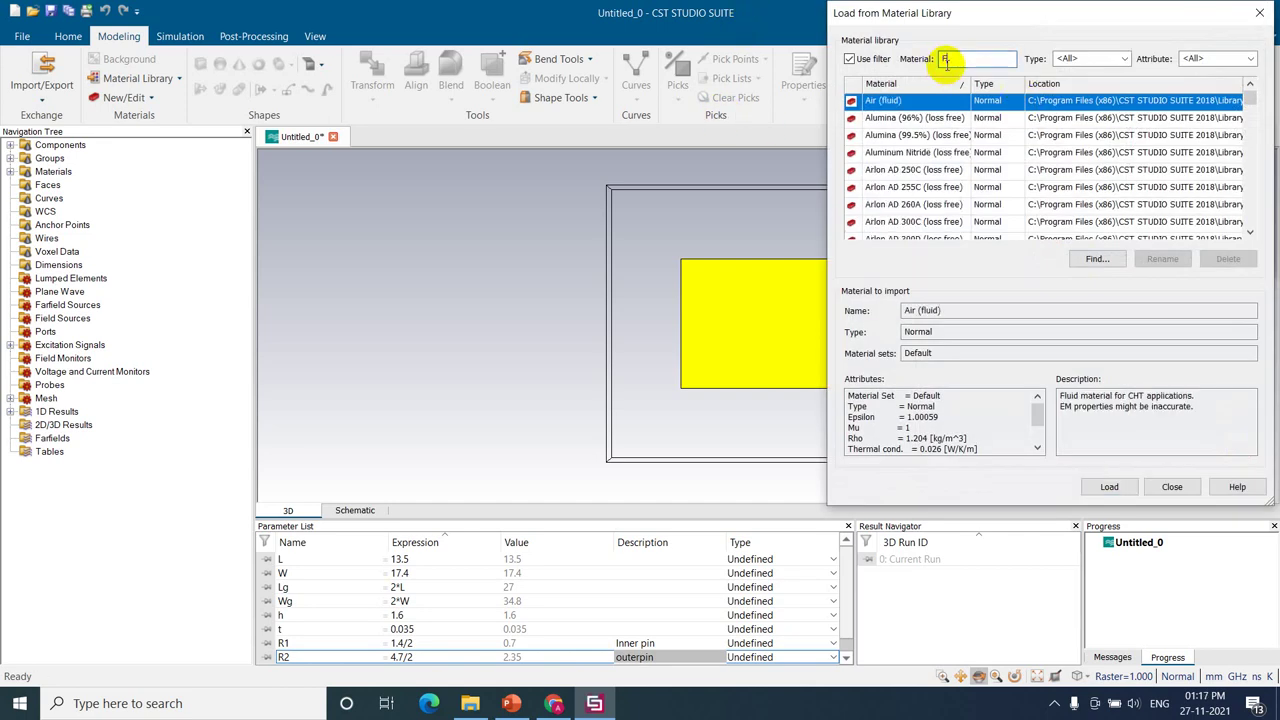
type("-")
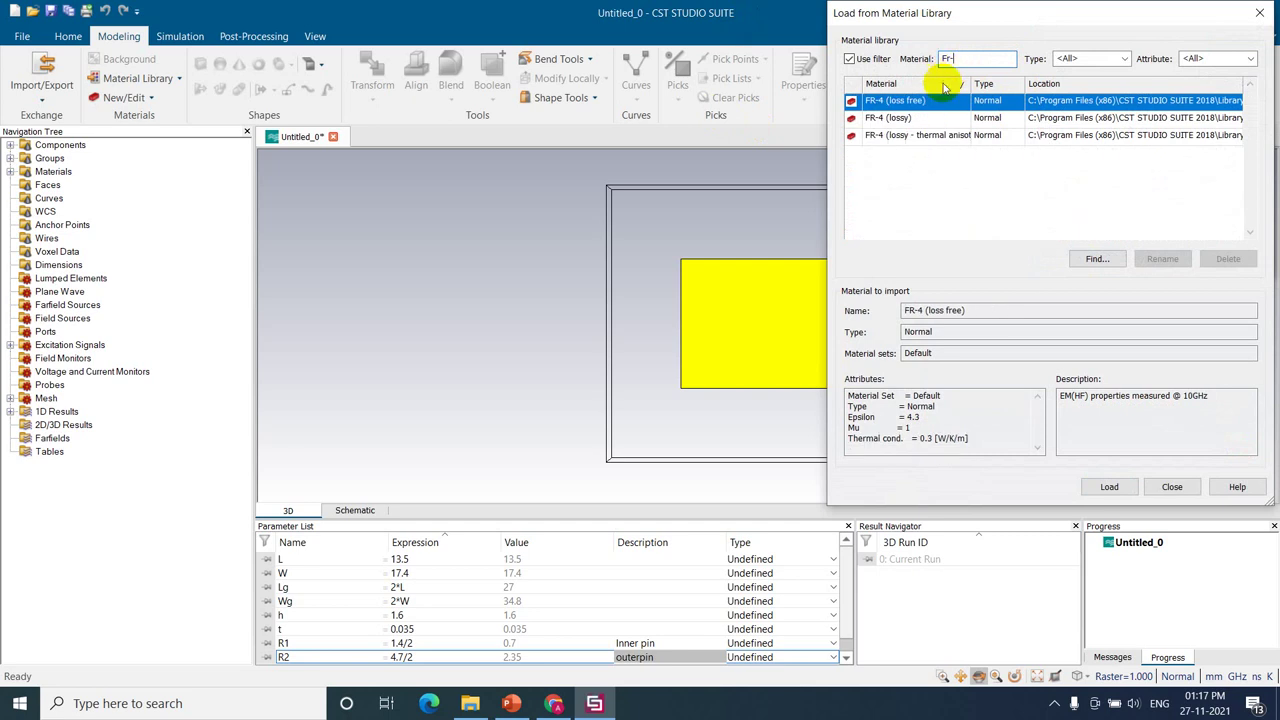
left_click(890, 118)
left_click(1112, 492)
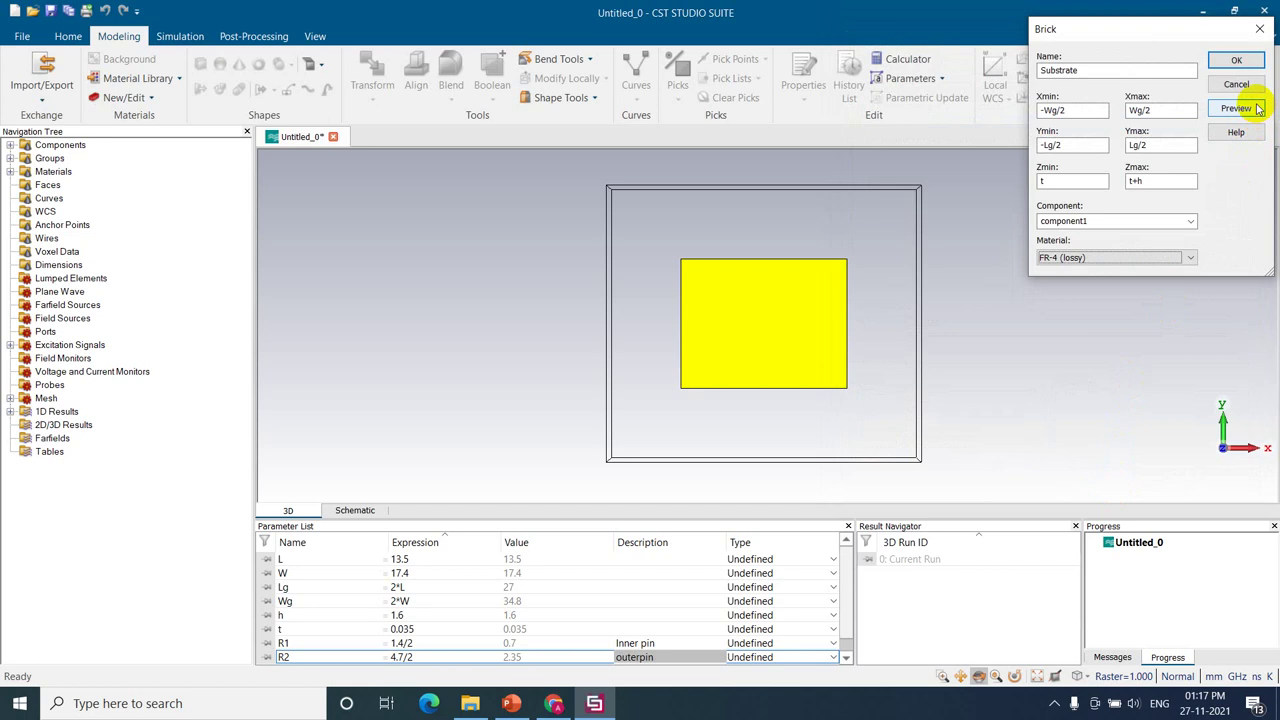
left_click(1257, 108)
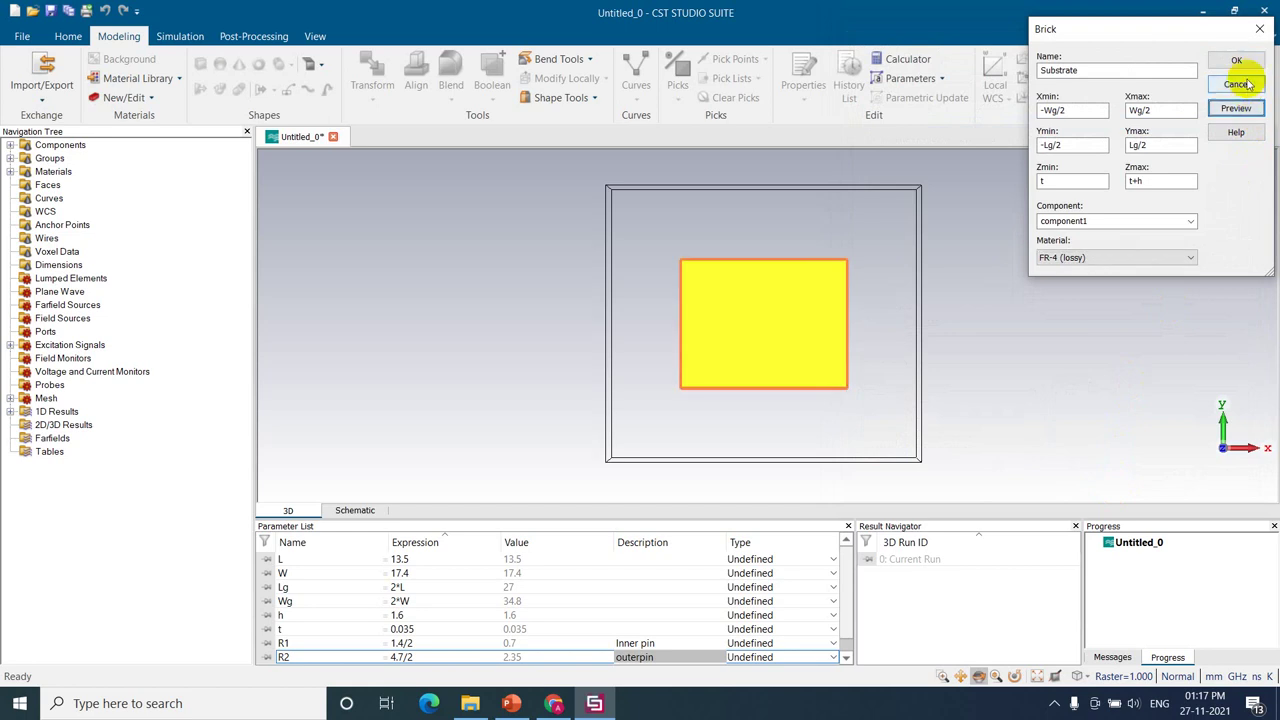
left_click(1240, 63)
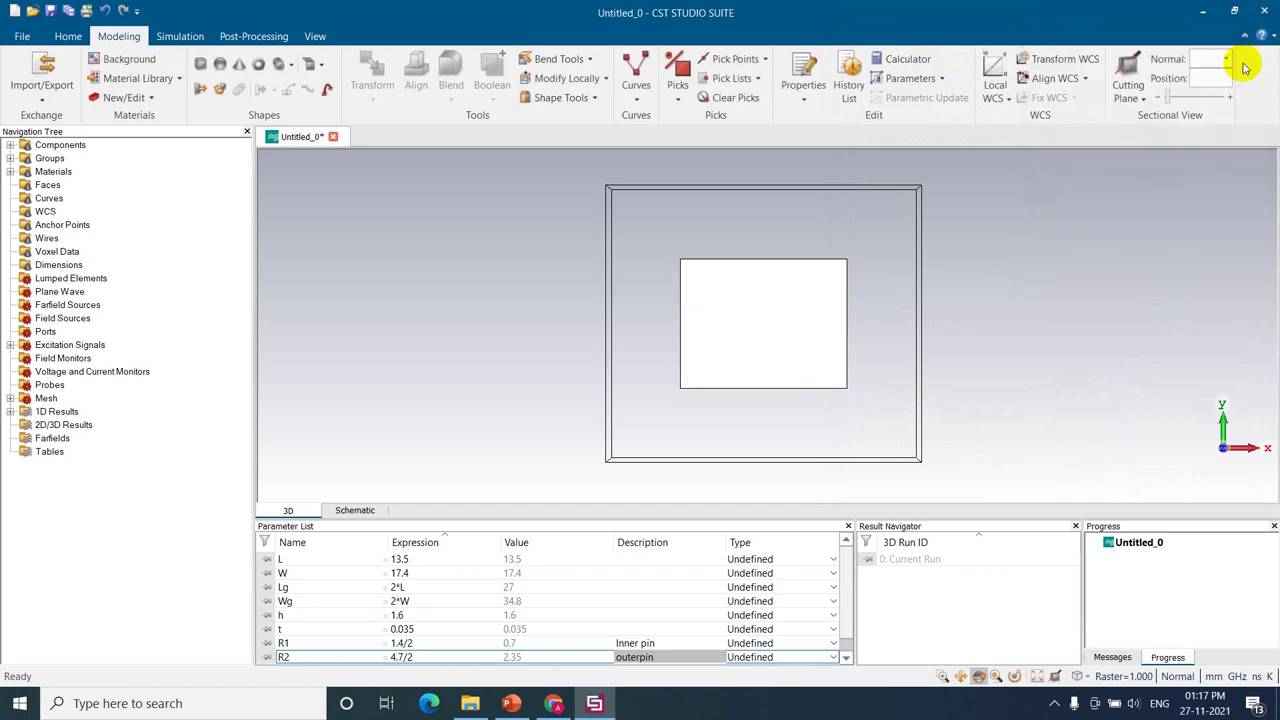
Step: Switch to PowerPoint, examine slide 3's axis diagram of the patch and ground dimensions, and return to CST Studio Suite
key("alt+Tab")
left_click(88, 392)
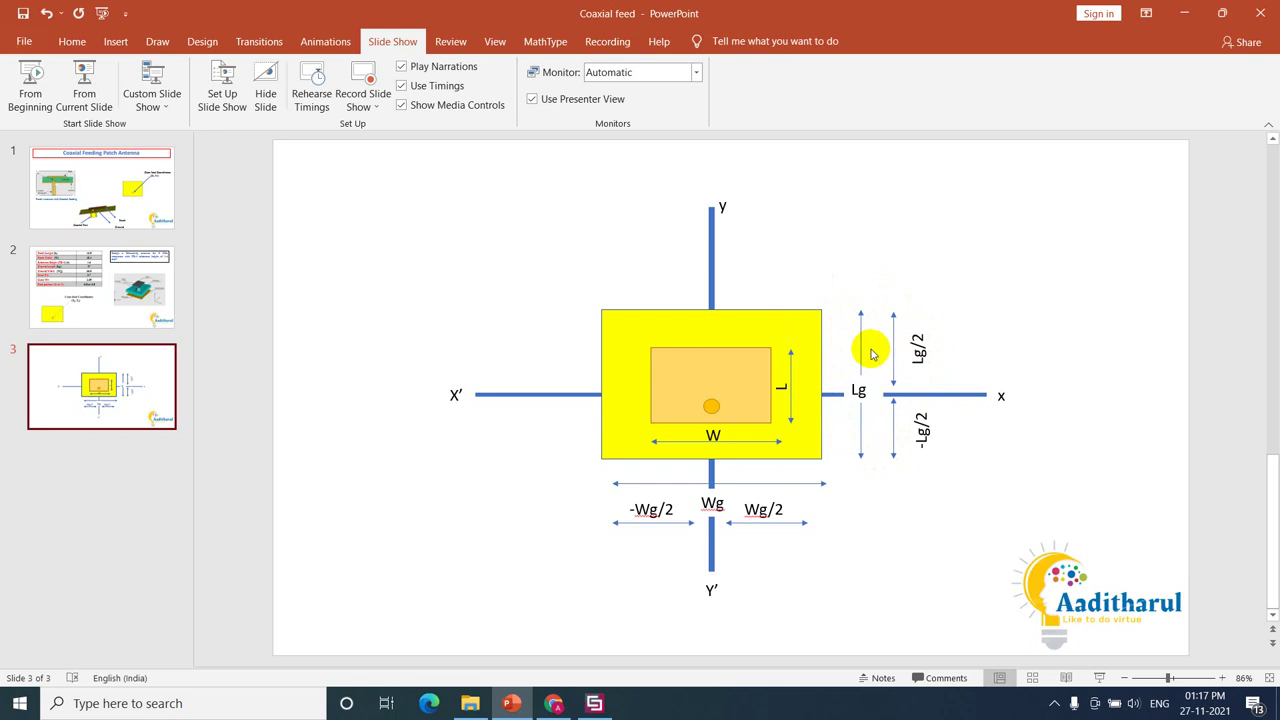
key("alt+Tab")
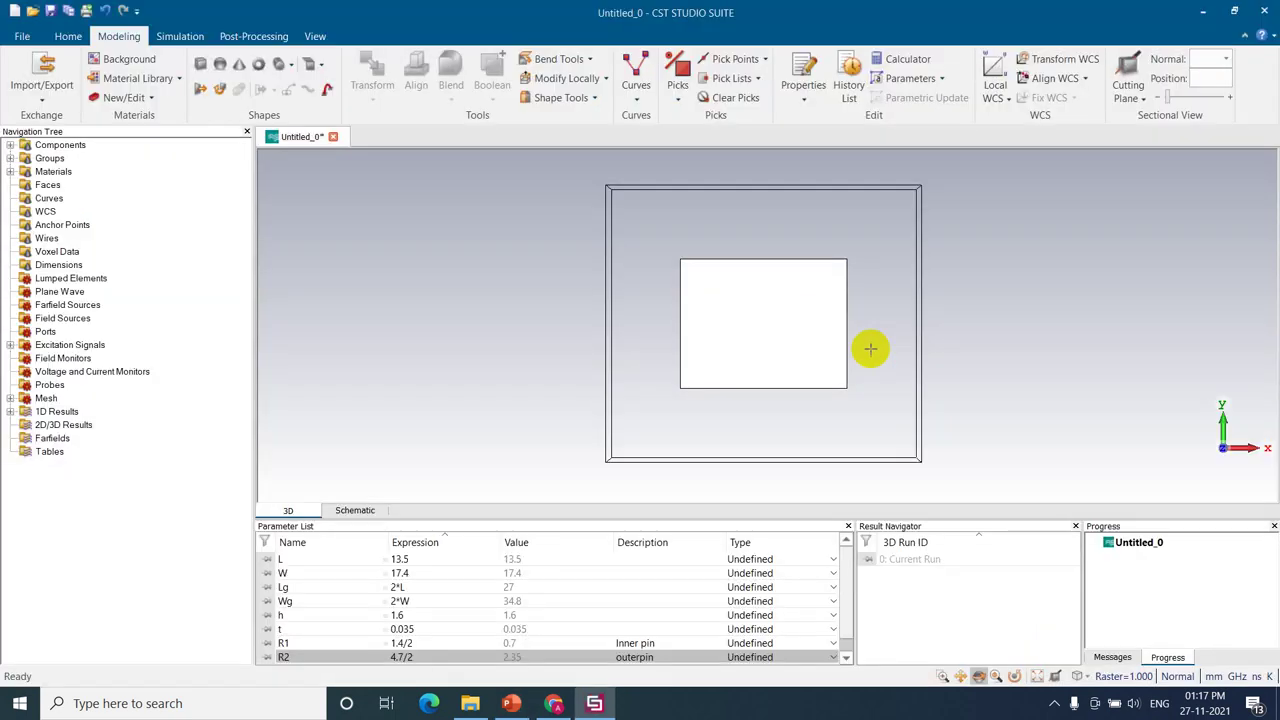
Step: Define a brick named Patch spanning -W/2 to W/2 in X, -L/2 to L/2 in Y and t+h to t+h+t in Z
left_click(201, 65)
key("Escape")
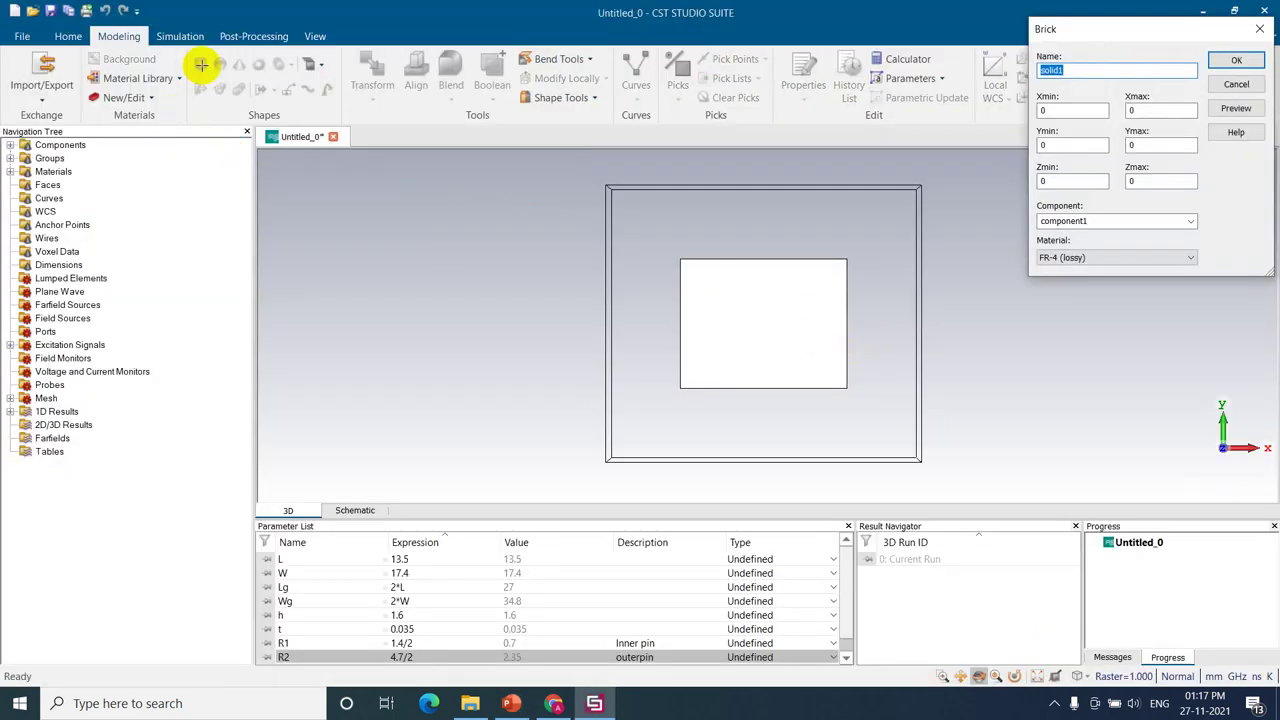
type("Pa")
type("-W/2")
key("Tab")
type("W")
type("W")
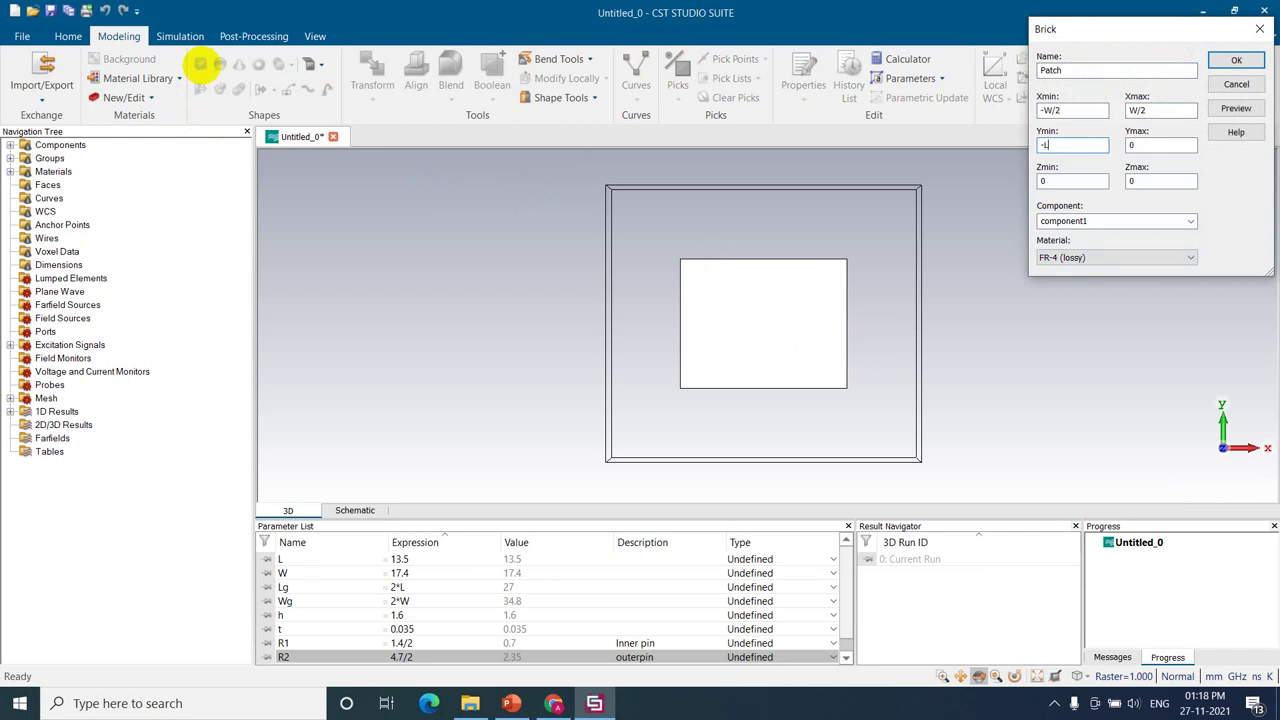
type("/2")
key("Tab")
type("L/2")
type("t+h+t")
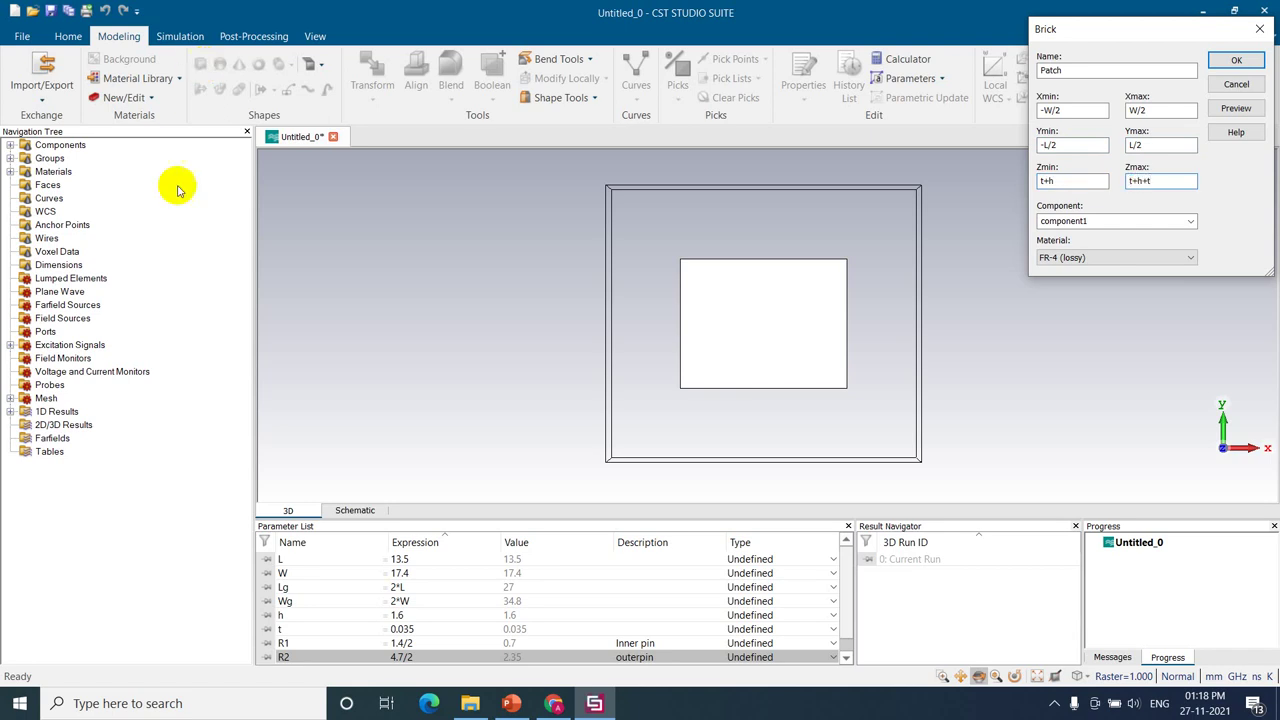
Step: Assign Copper (annealed) to the Patch brick, preview it and create it
left_click(1060, 257)
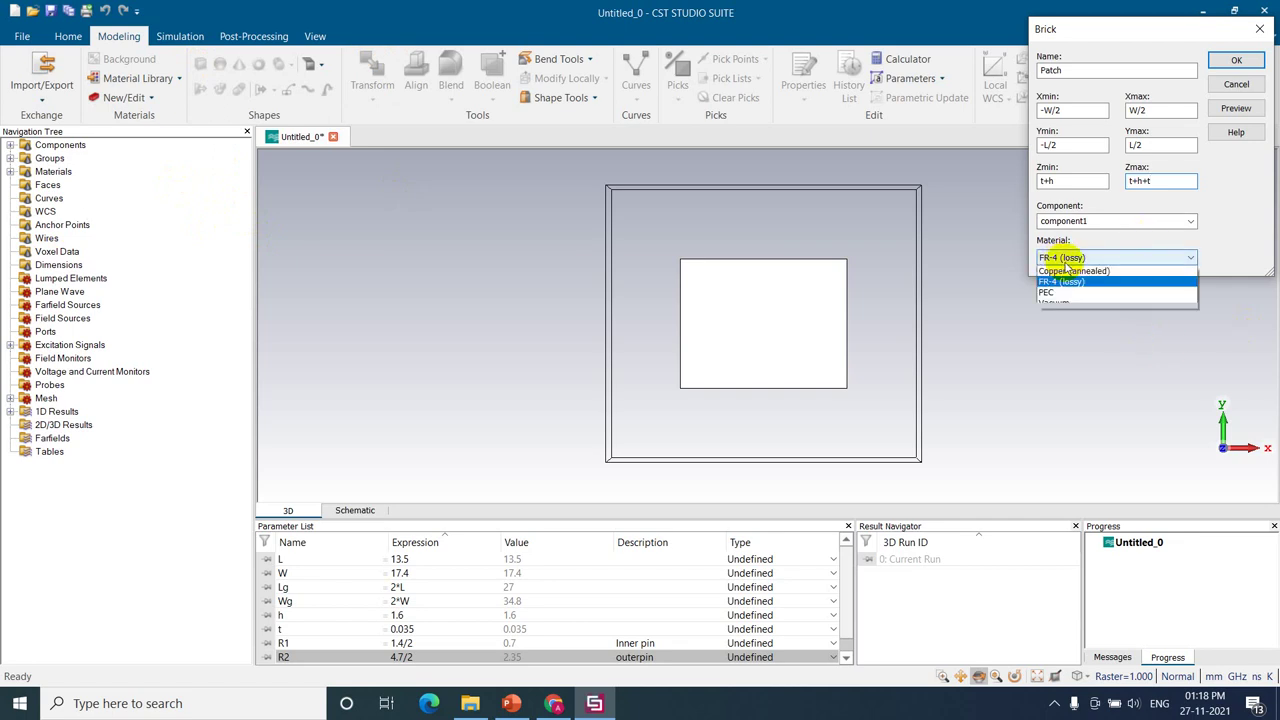
left_click(1085, 288)
left_click(1235, 108)
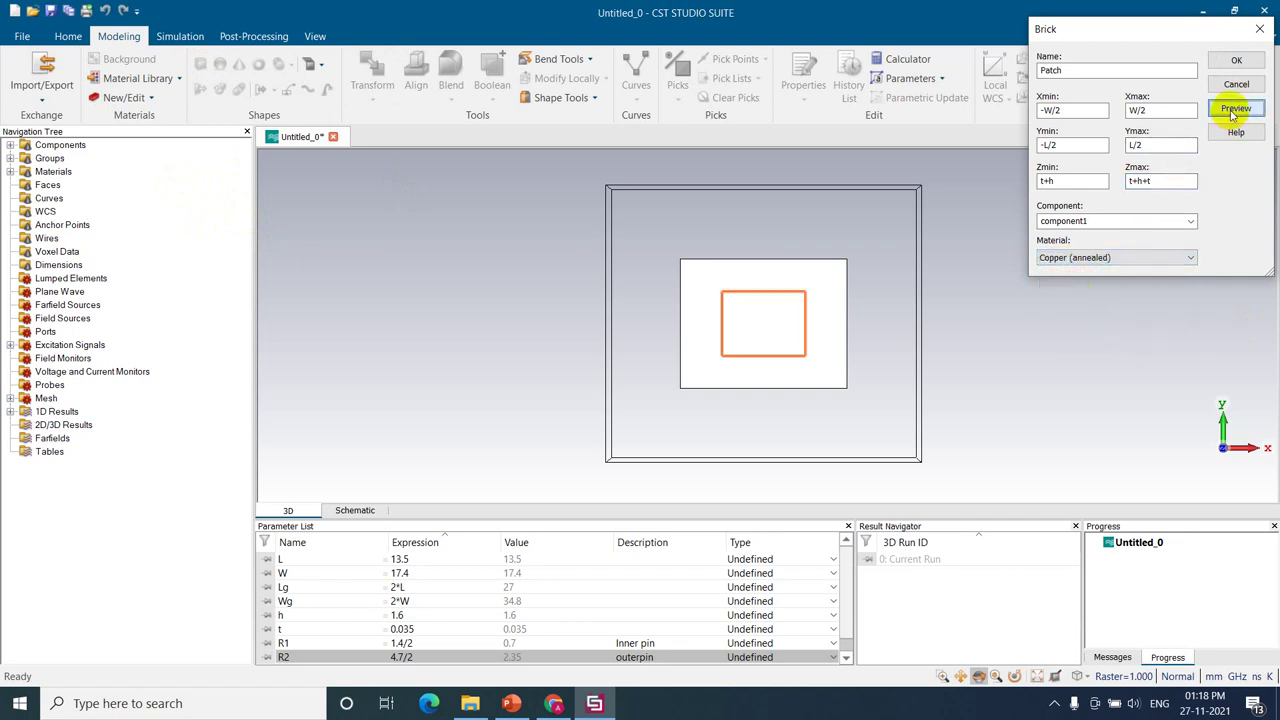
left_click(1236, 60)
Step: Examine the stacked patch, substrate and ground from several angles, ending on the ground side
left_click_drag(1009, 290, 654, 289)
scroll(780, 307, "up", 5)
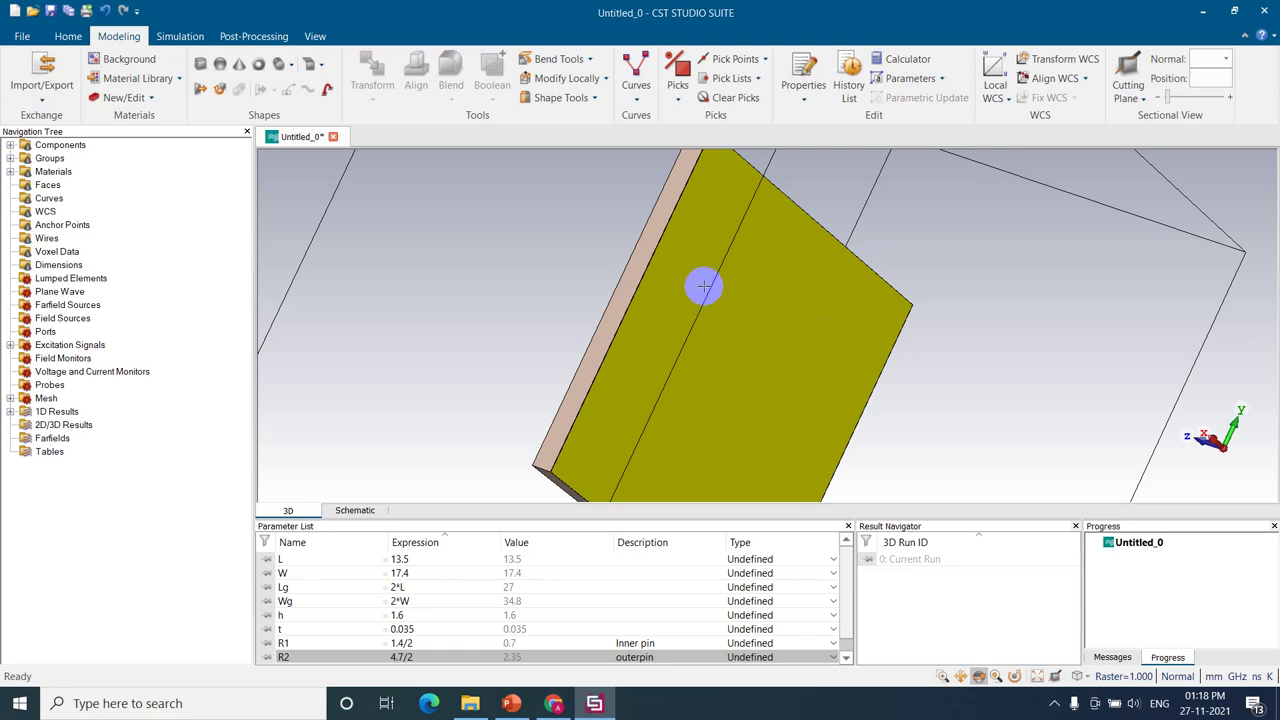
mouse_move(595, 272)
left_mouse_down()
mouse_move(659, 294)
mouse_move(709, 277)
mouse_move(771, 289)
left_mouse_up()
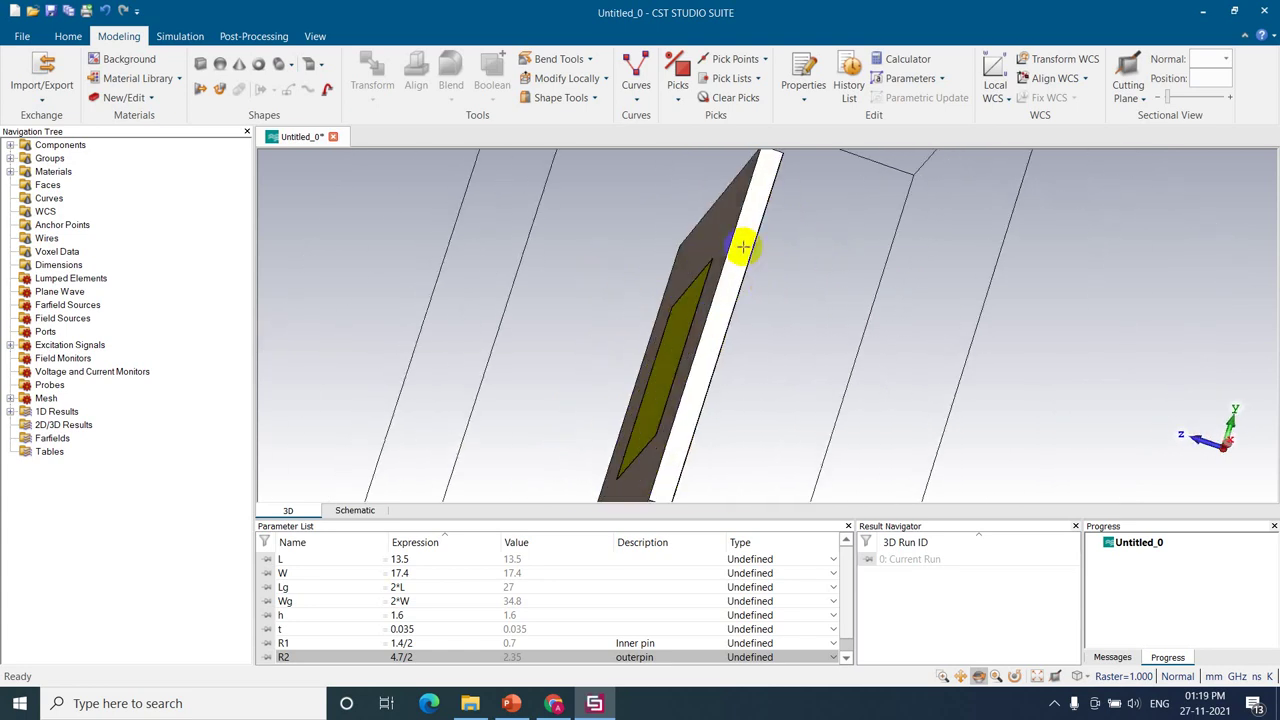
left_click_drag(743, 243, 737, 268)
key("space")
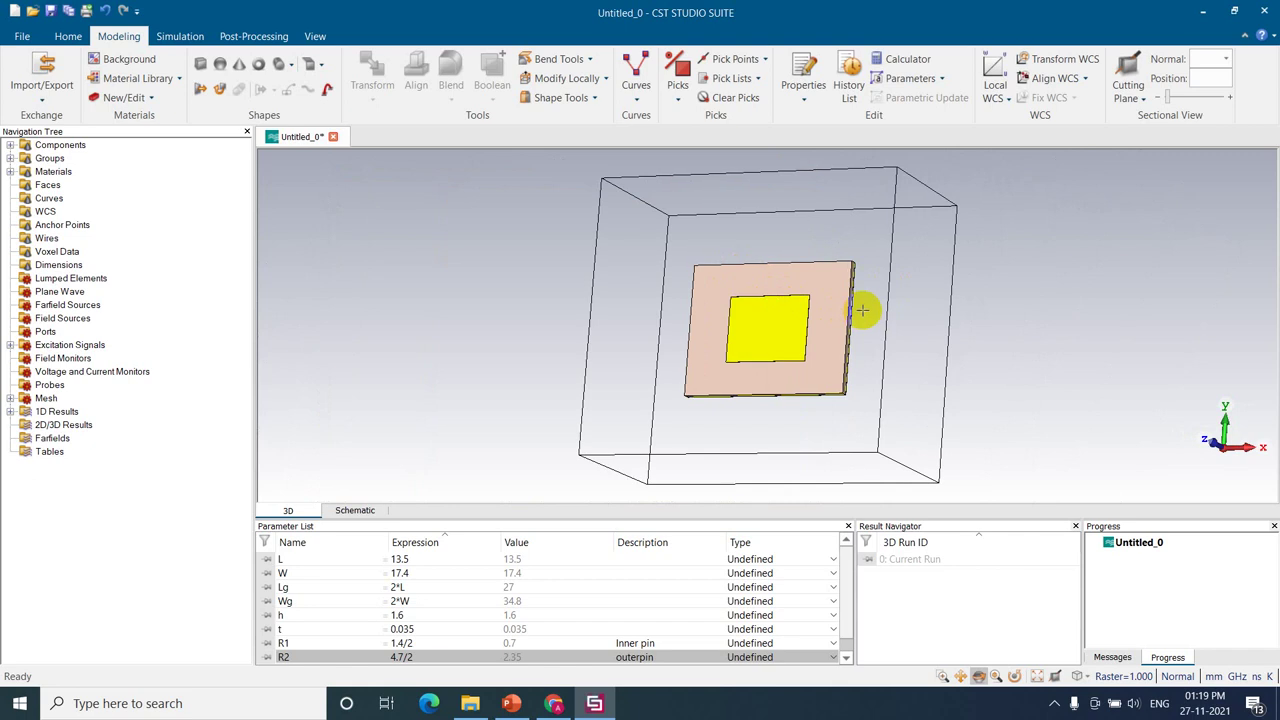
key("ctrl+f")
left_click_drag(862, 311, 800, 321)
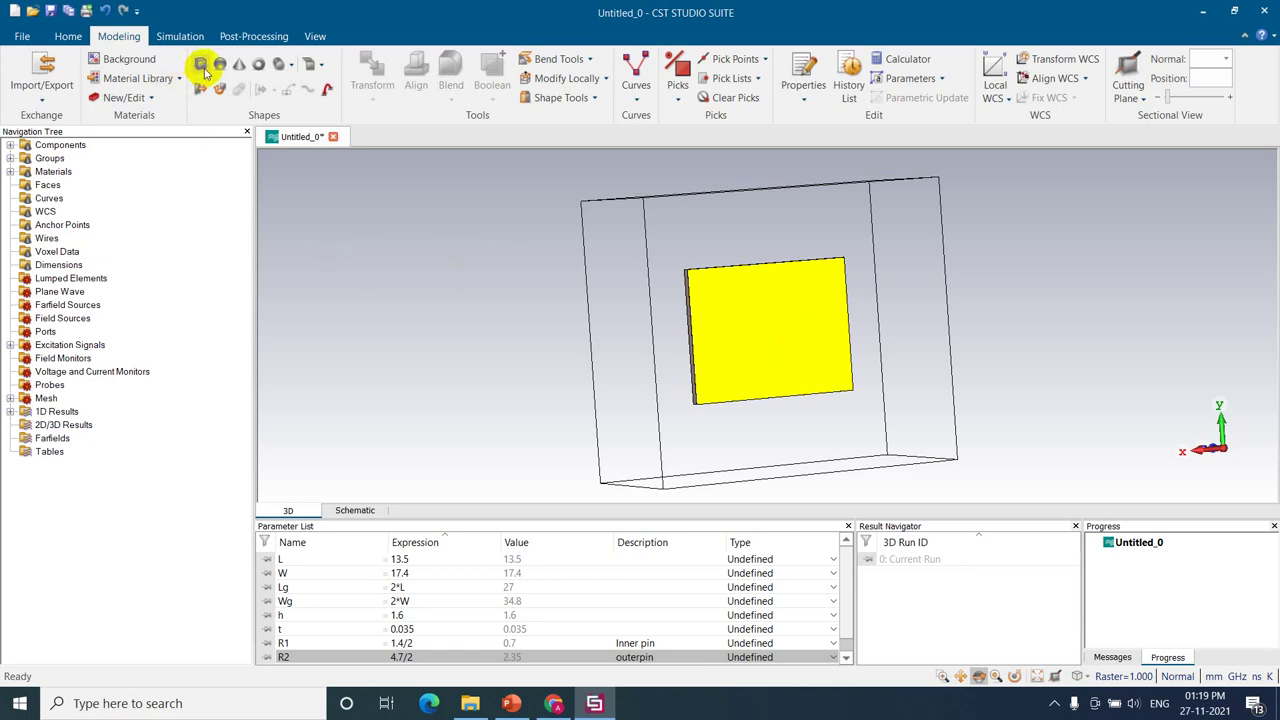
left_click(290, 68)
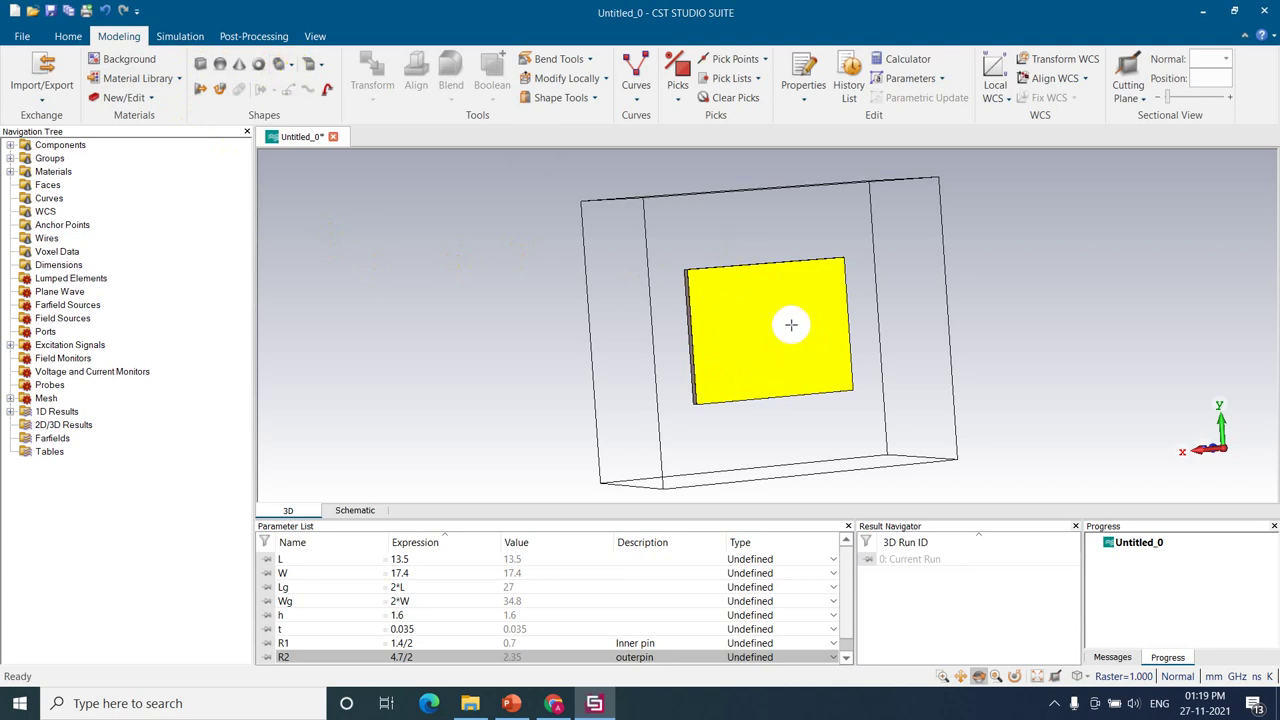
left_click(876, 366)
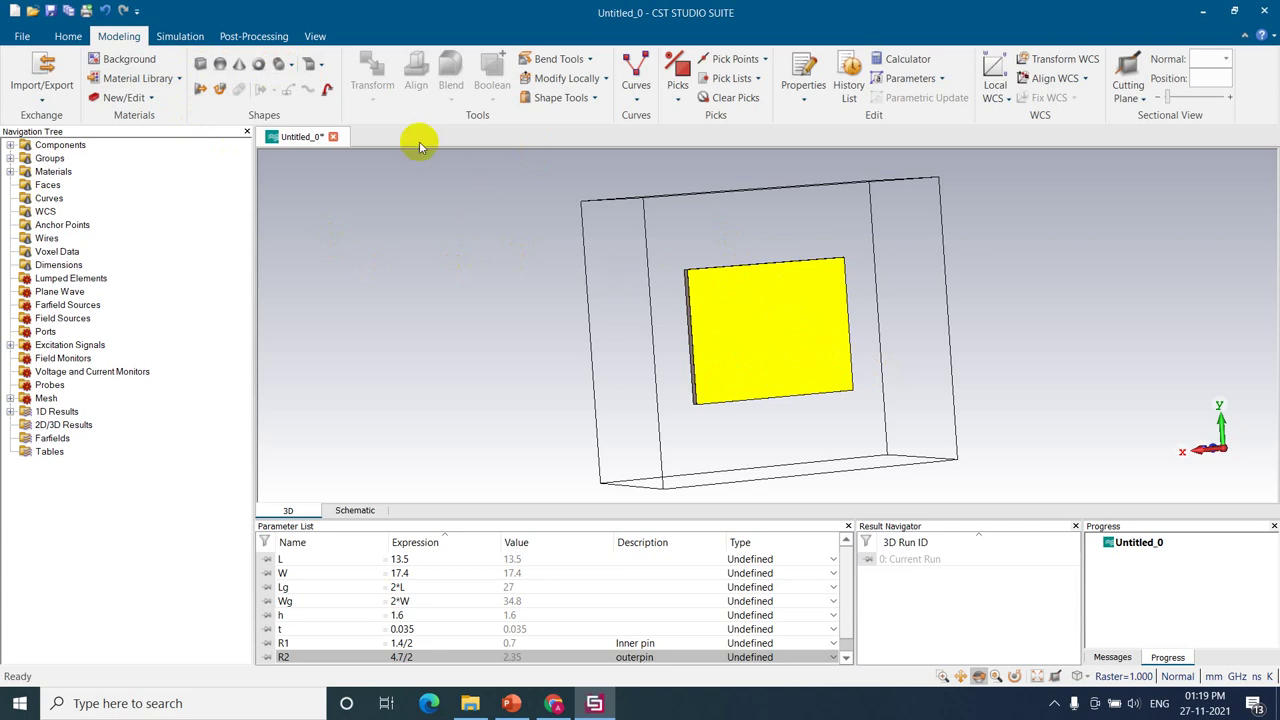
Step: Begin a Z-oriented cylinder named Groundcut with outer radius R2
left_click(292, 66)
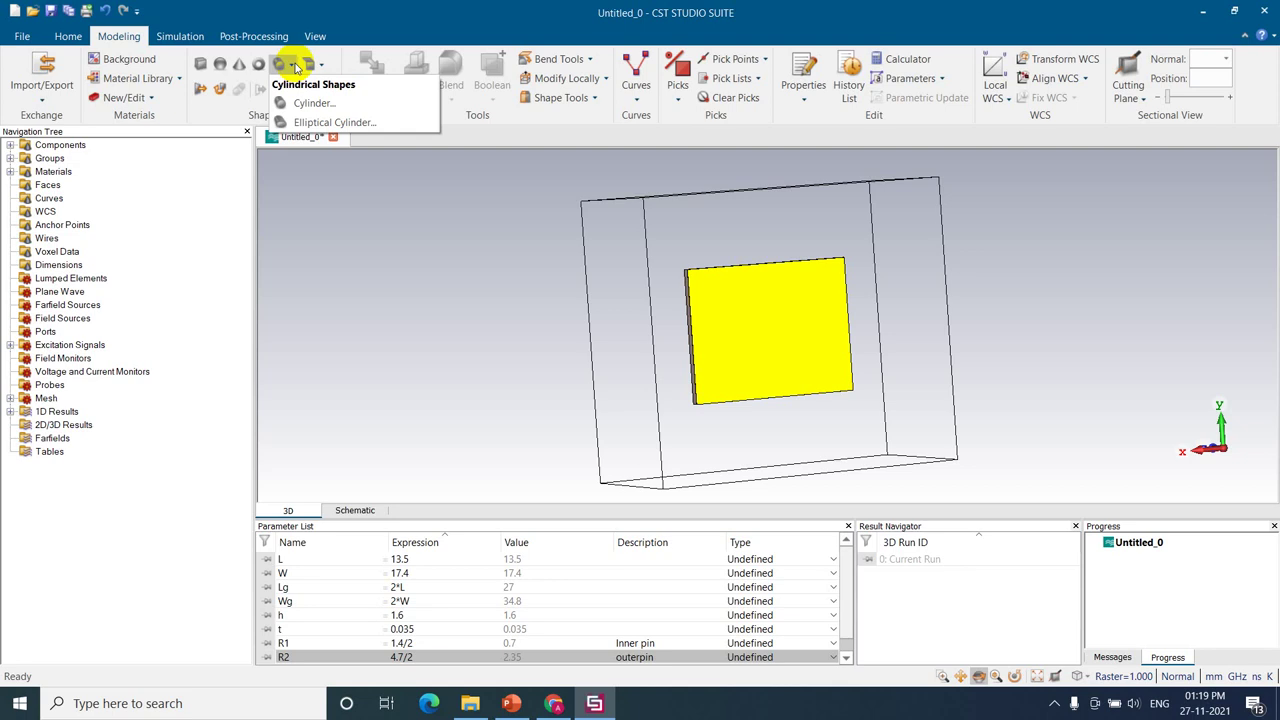
left_click(308, 103)
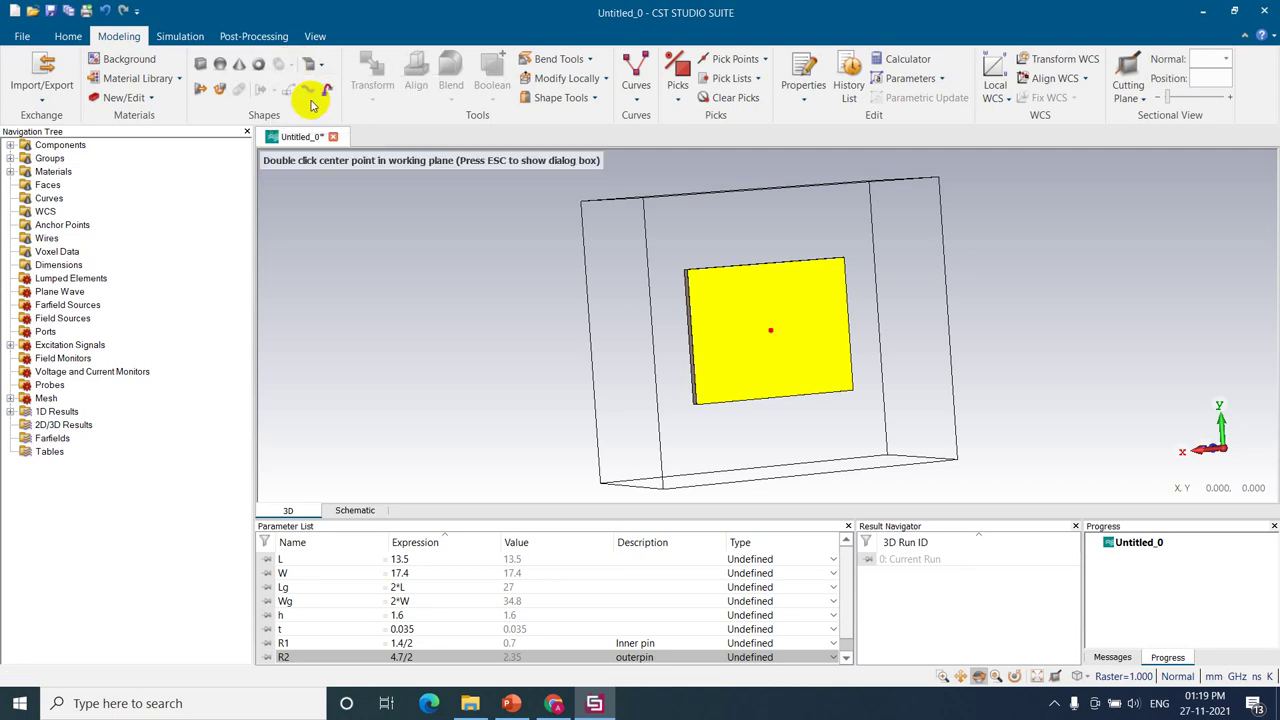
key("Escape")
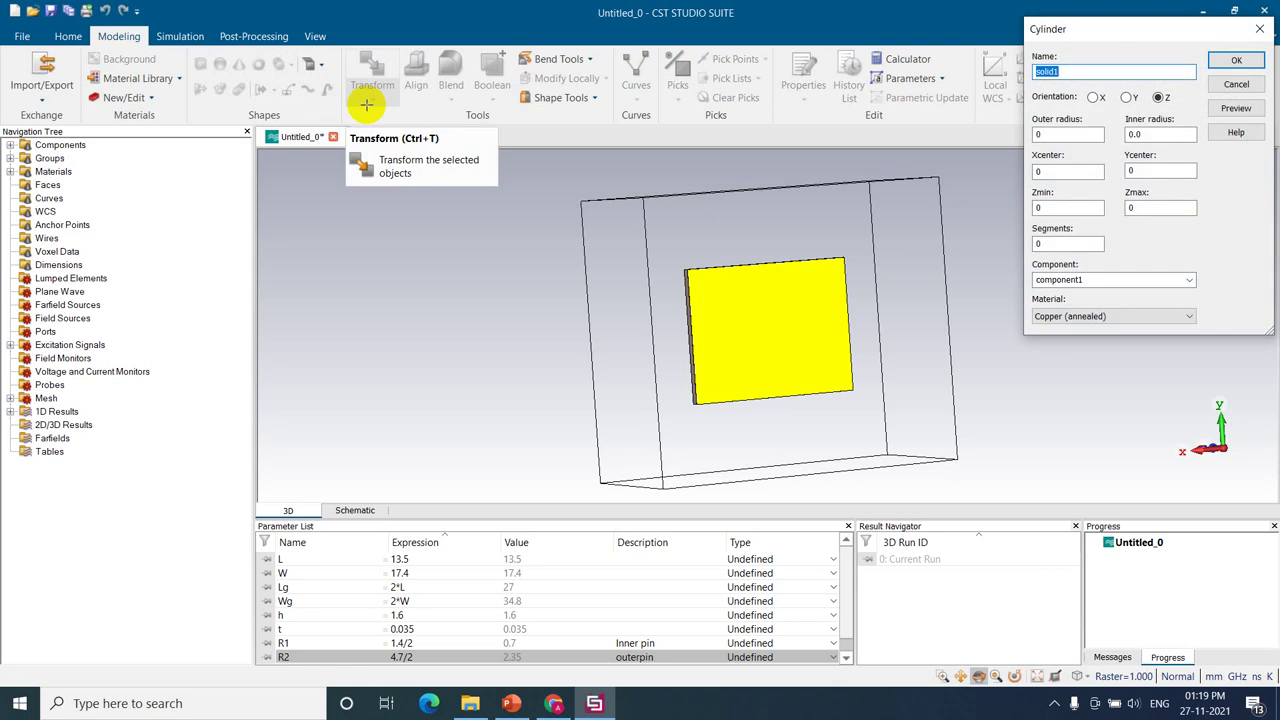
type("Groundcut")
key("Tab")
key("Tab")
type("R")
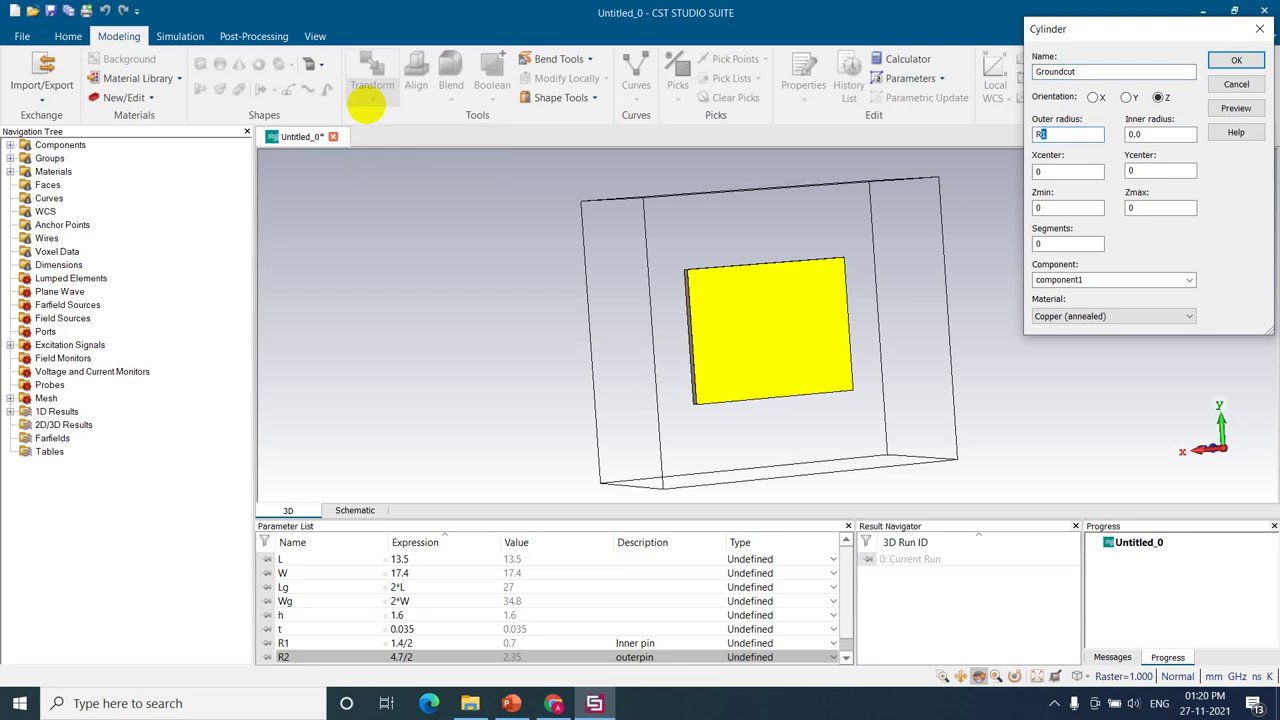
type("2")
Step: Center the Groundcut cylinder at Xf, Yf and span it from 0 to t in Z
key("Tab")
key("Tab")
type("Xf")
key("Tab")
type("Yf")
key("Tab")
type("0")
key("Tab")
type("t")
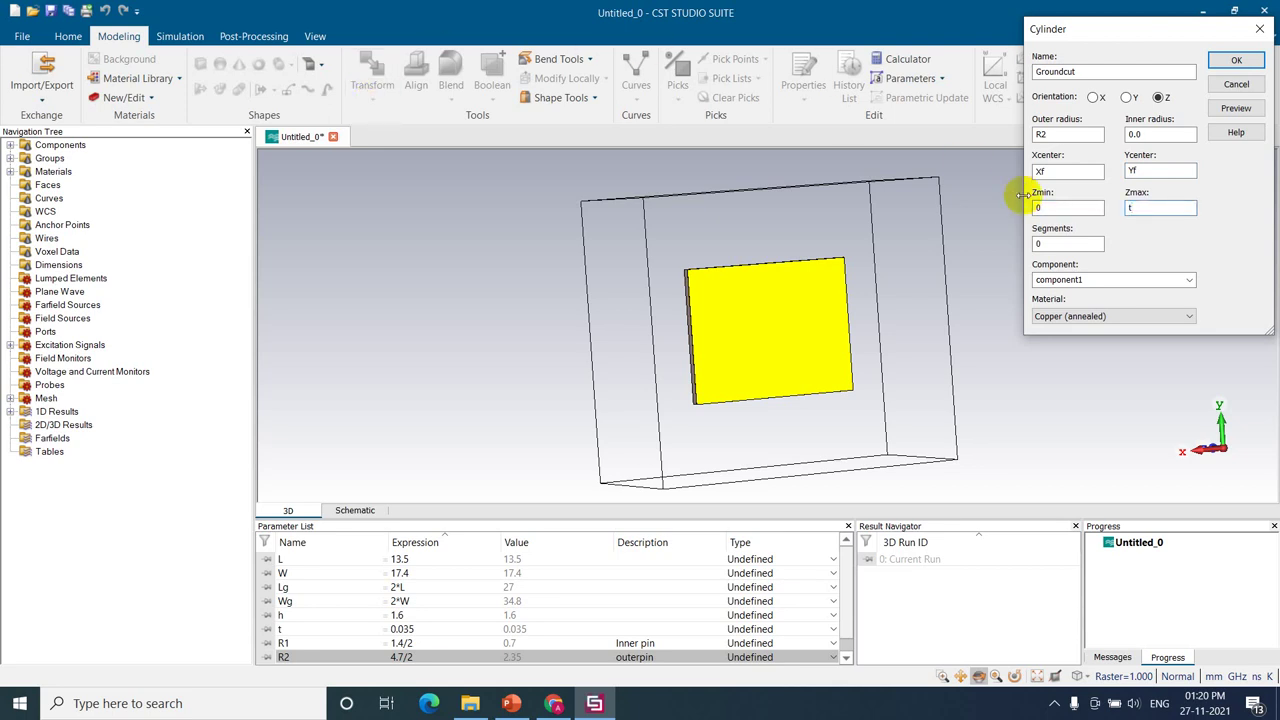
Step: Assign Vacuum to the Groundcut cylinder and preview it, defining the missing parameters Xf as 0 and Yf as -3.5
left_click(1116, 318)
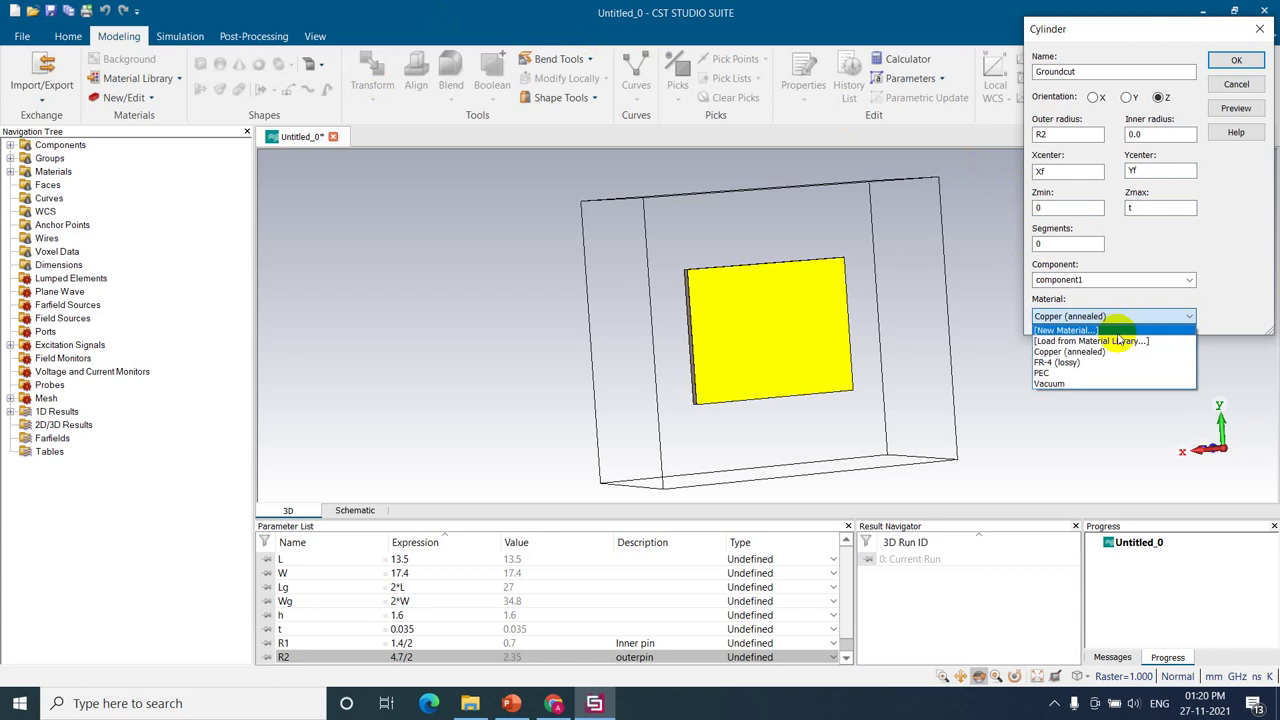
left_click(1097, 384)
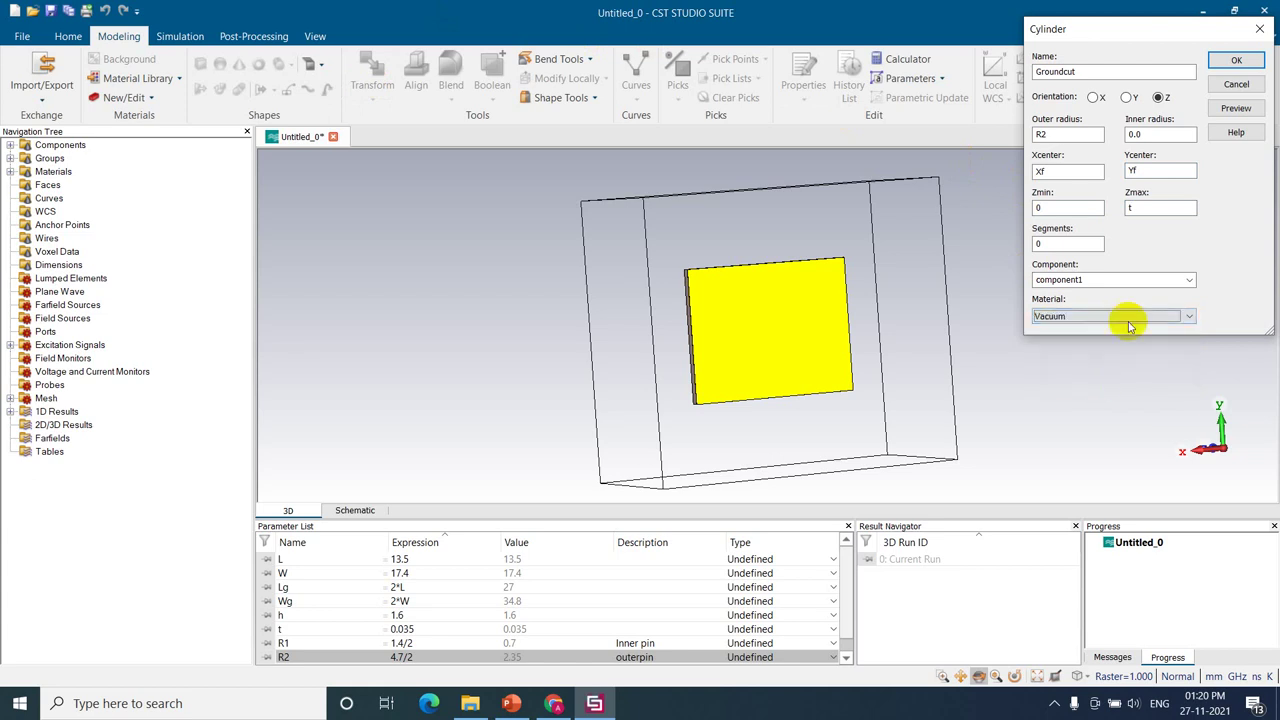
left_click(1238, 108)
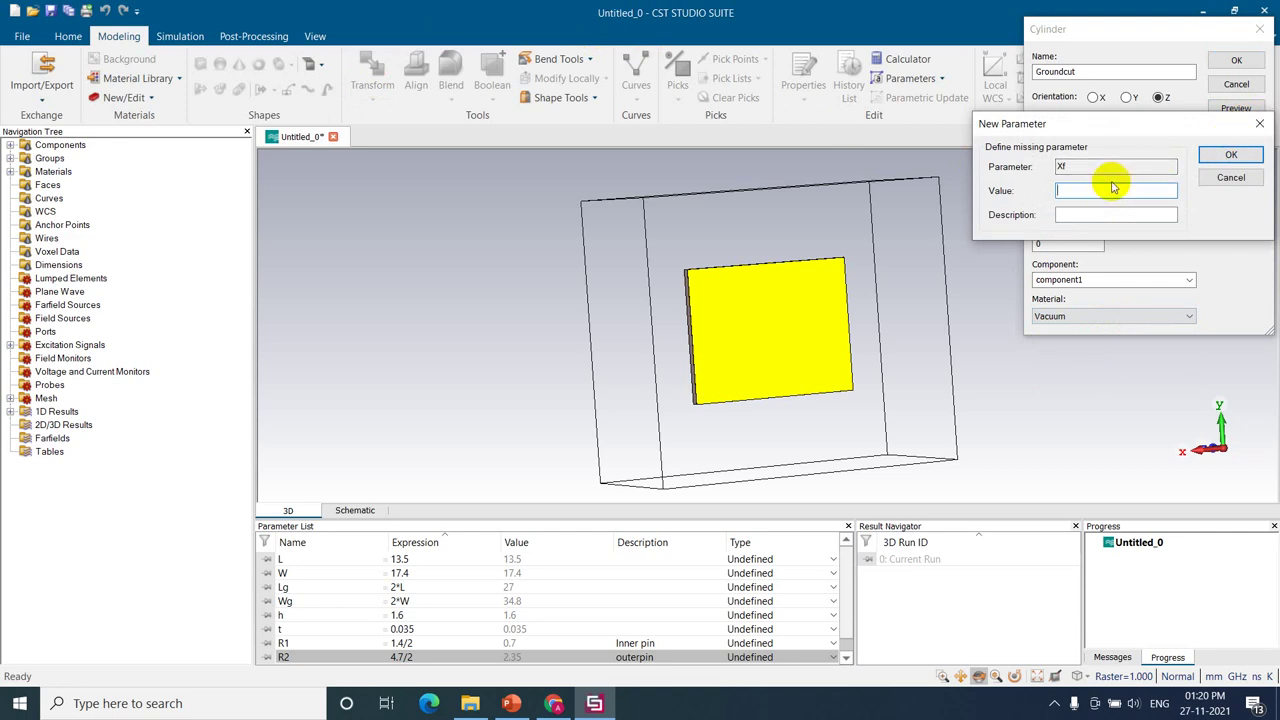
type("0")
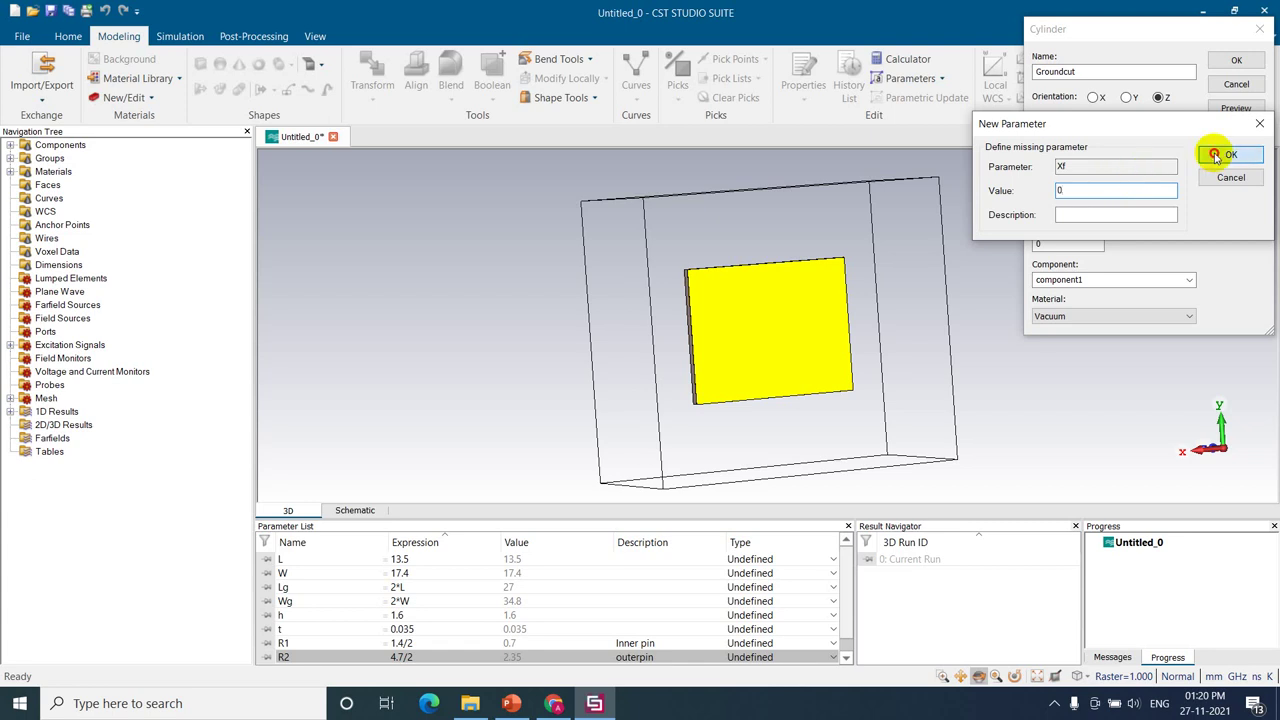
left_click(1220, 156)
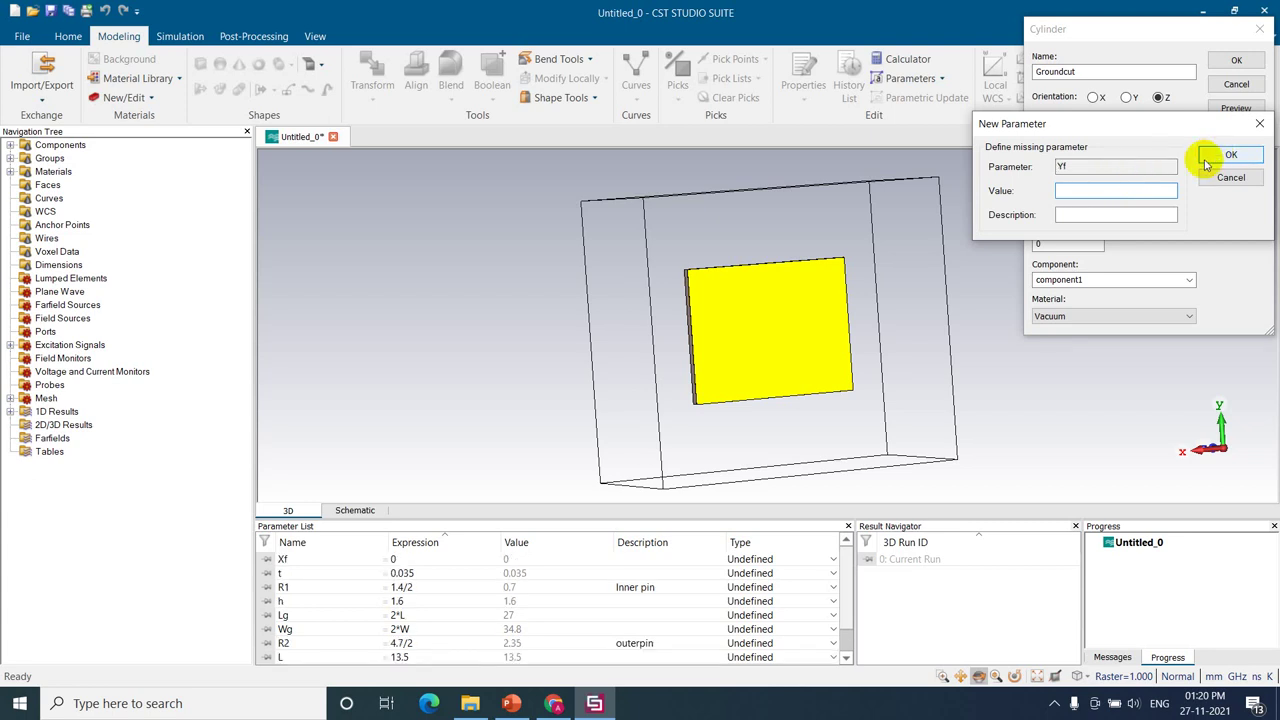
type("-3.5")
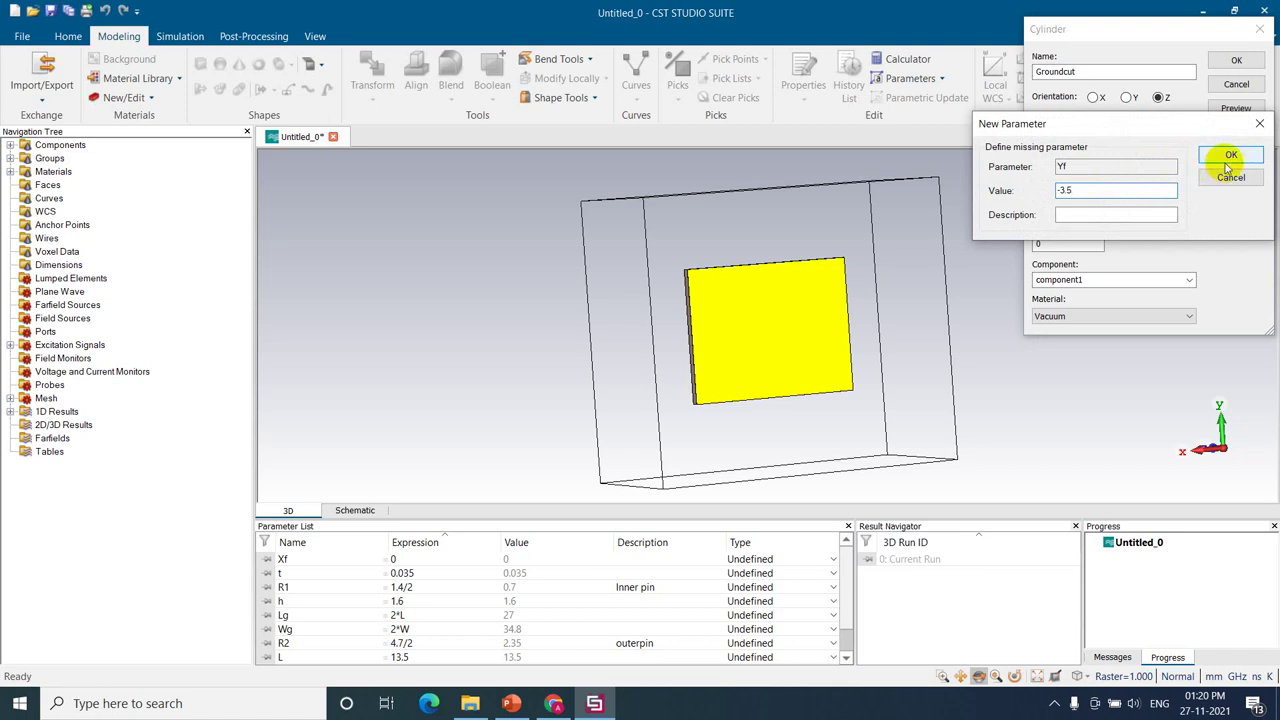
left_click(1230, 160)
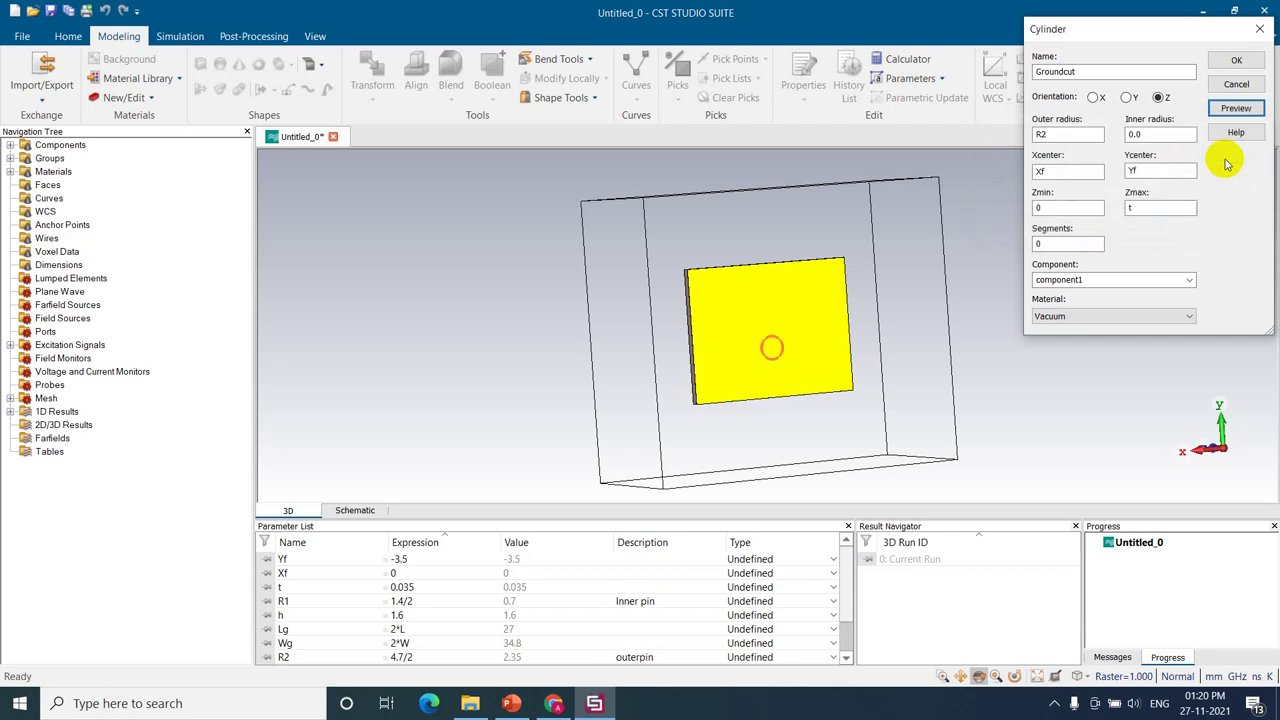
Step: Create the Groundcut cylinder and cut it away from the Ground brick
left_click(1234, 60)
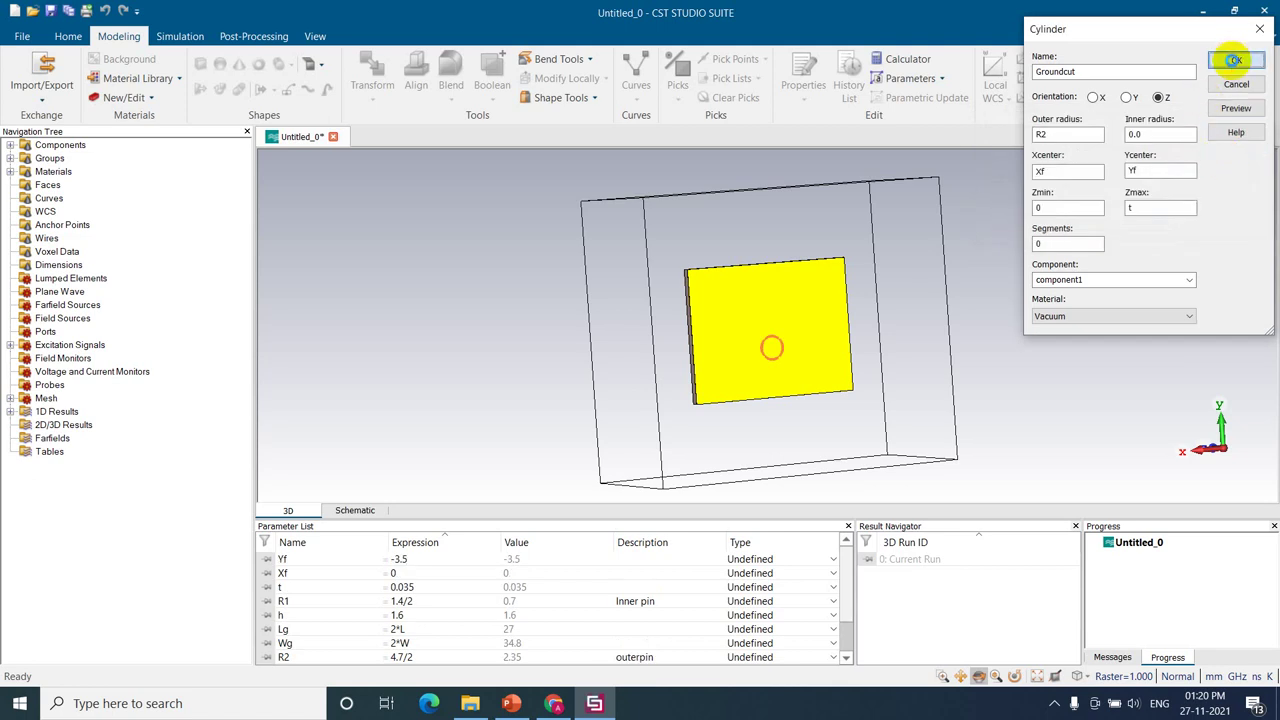
left_click(1092, 272)
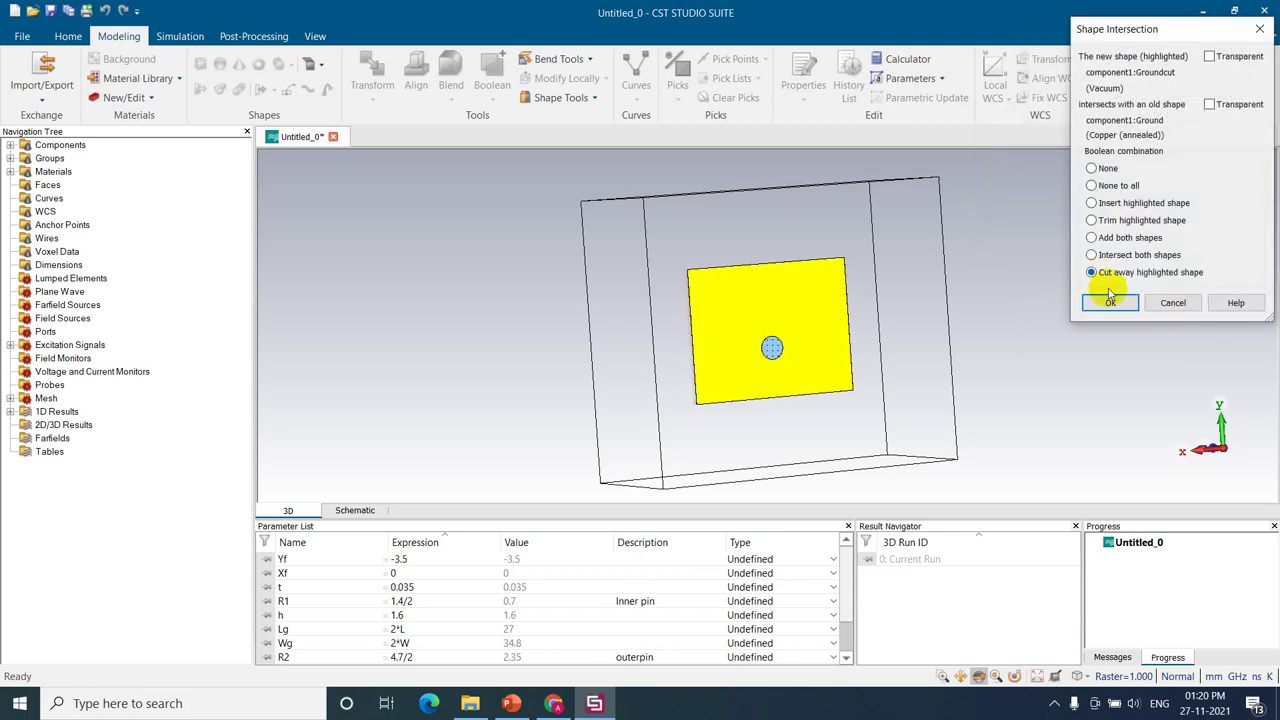
left_click(1109, 301)
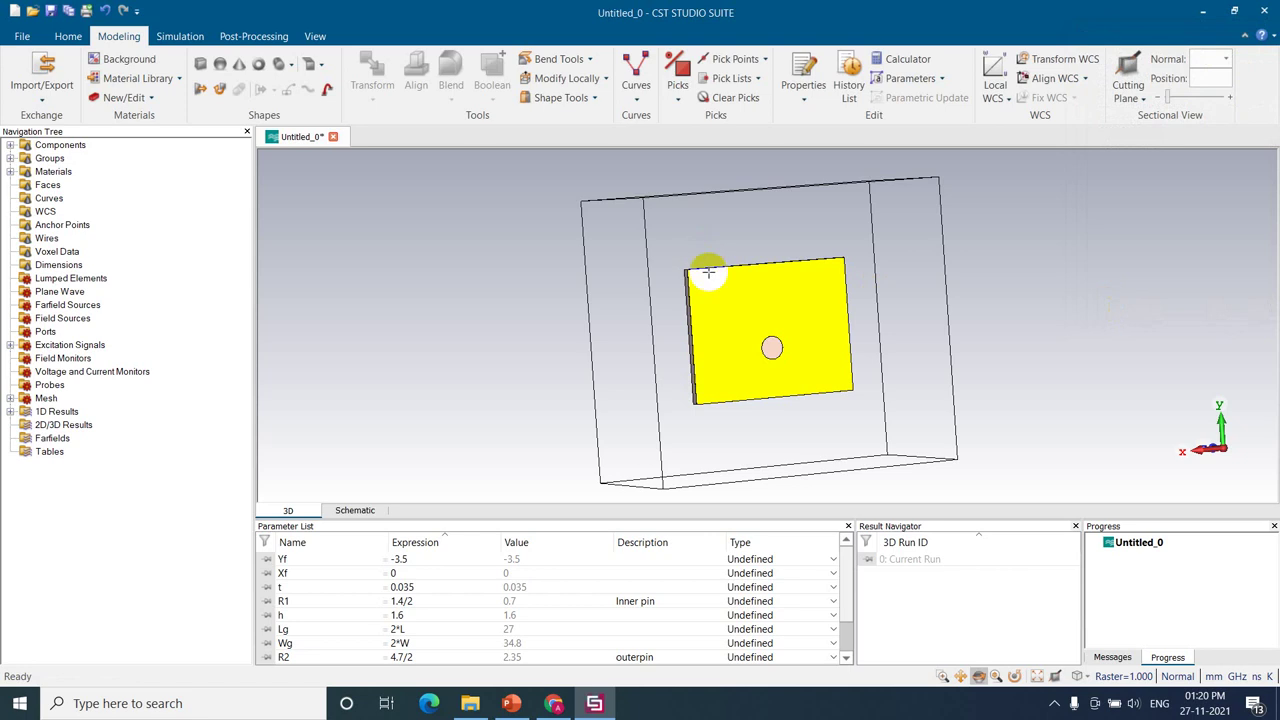
Step: Begin a Z-oriented cylinder named Innerpin with outer radius R1
left_click_drag(708, 272, 745, 313)
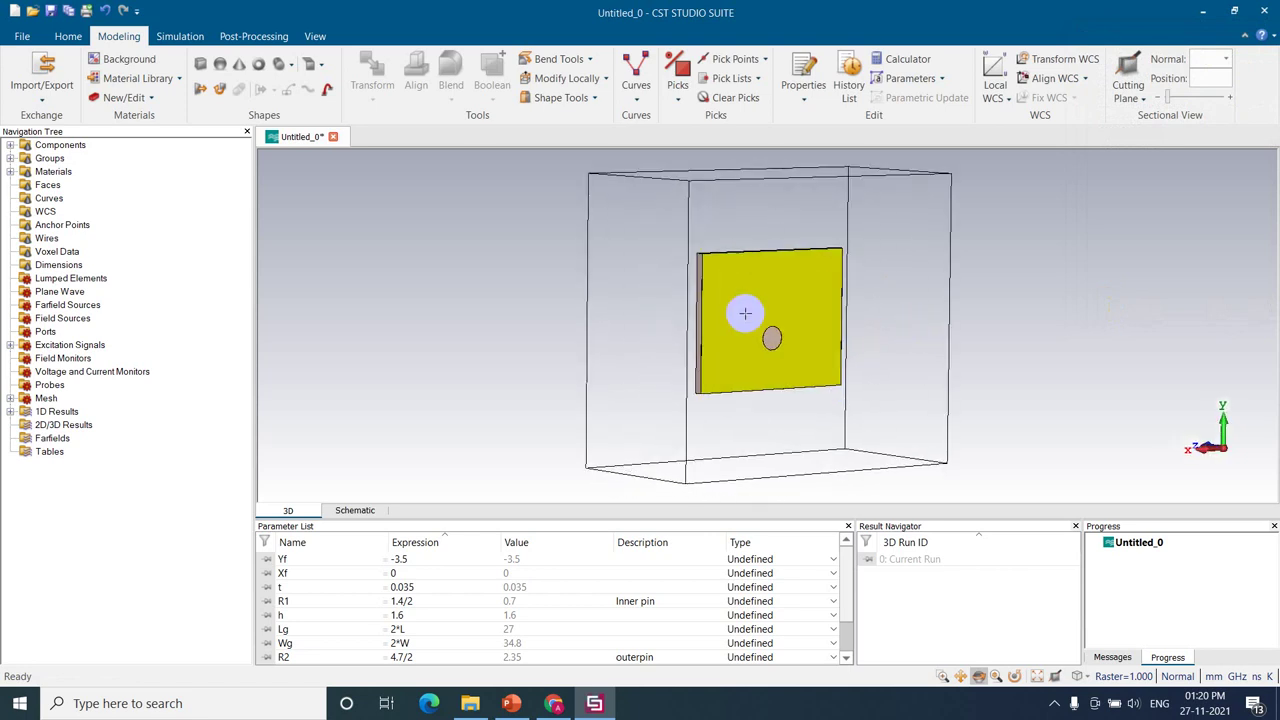
key("space")
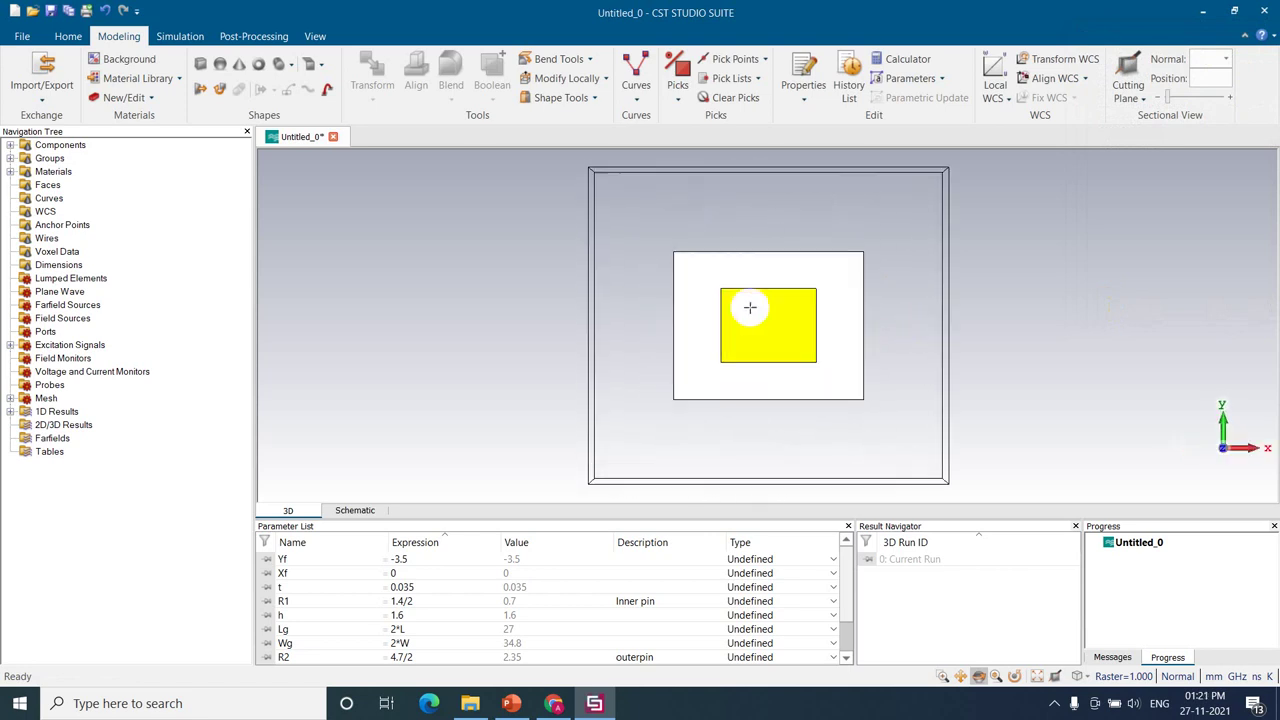
key("Left")
scroll(795, 352, "up", 5)
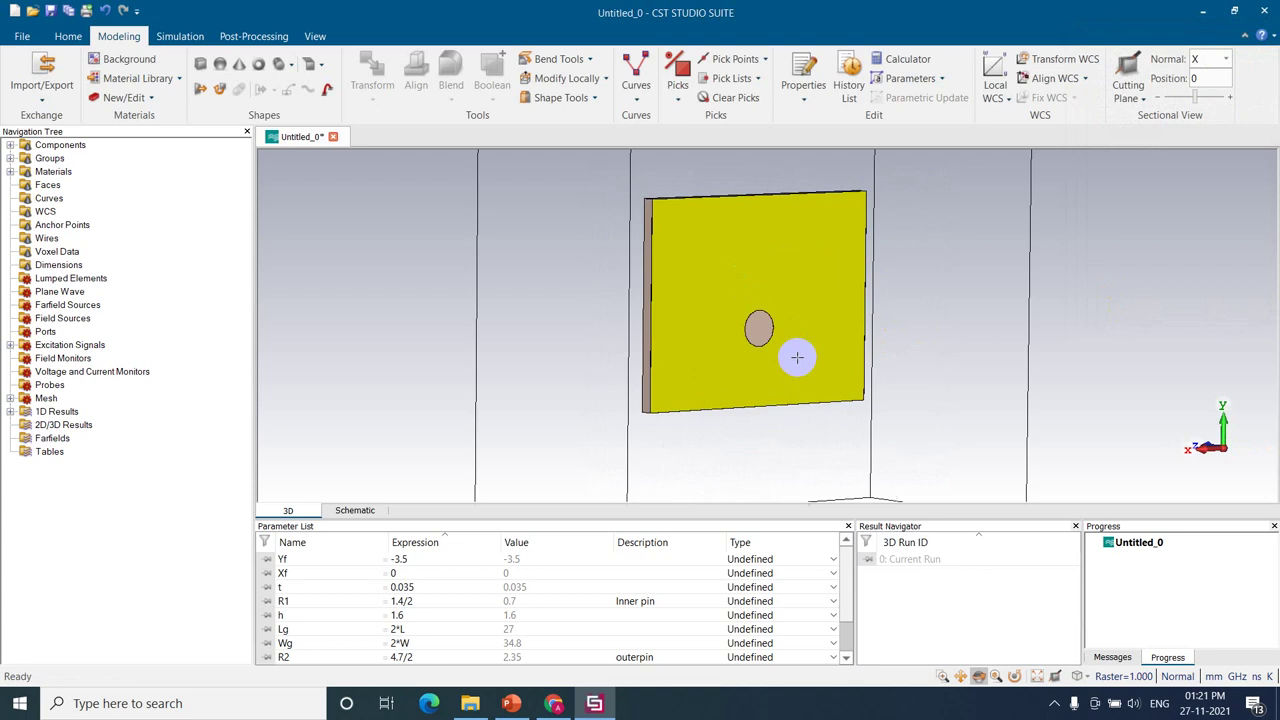
left_click(290, 64)
left_click(312, 104)
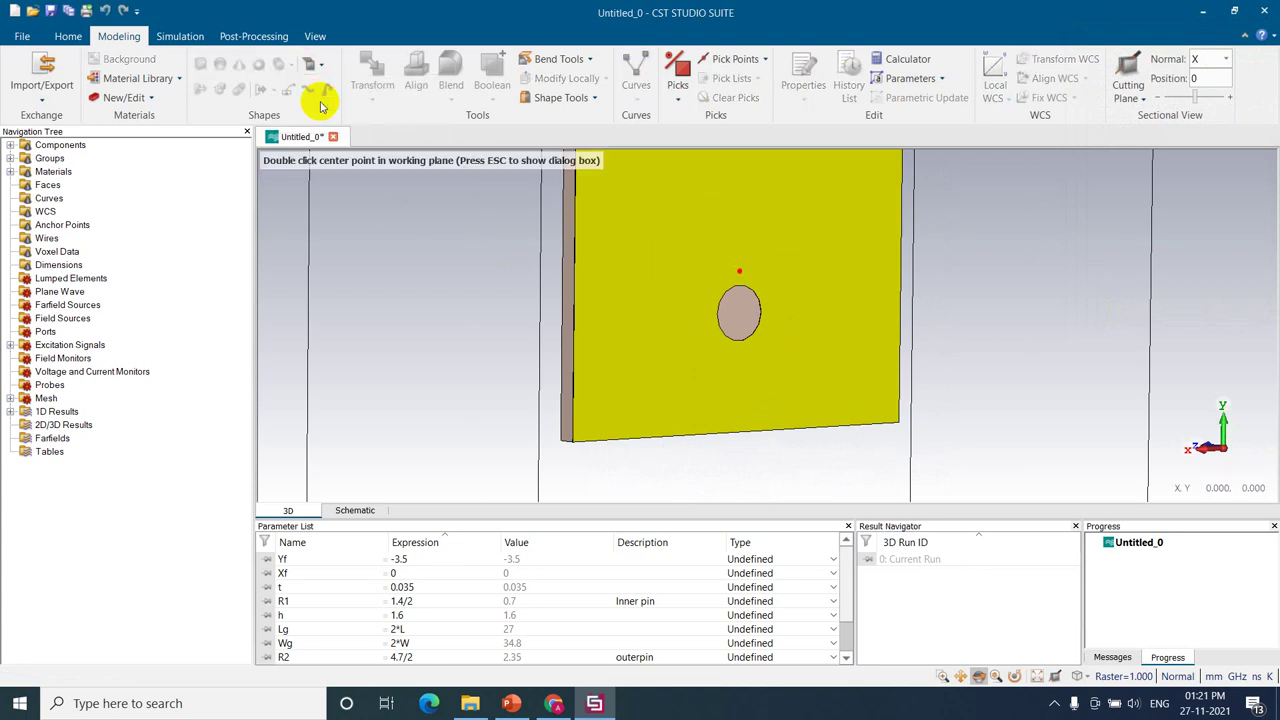
key("Escape")
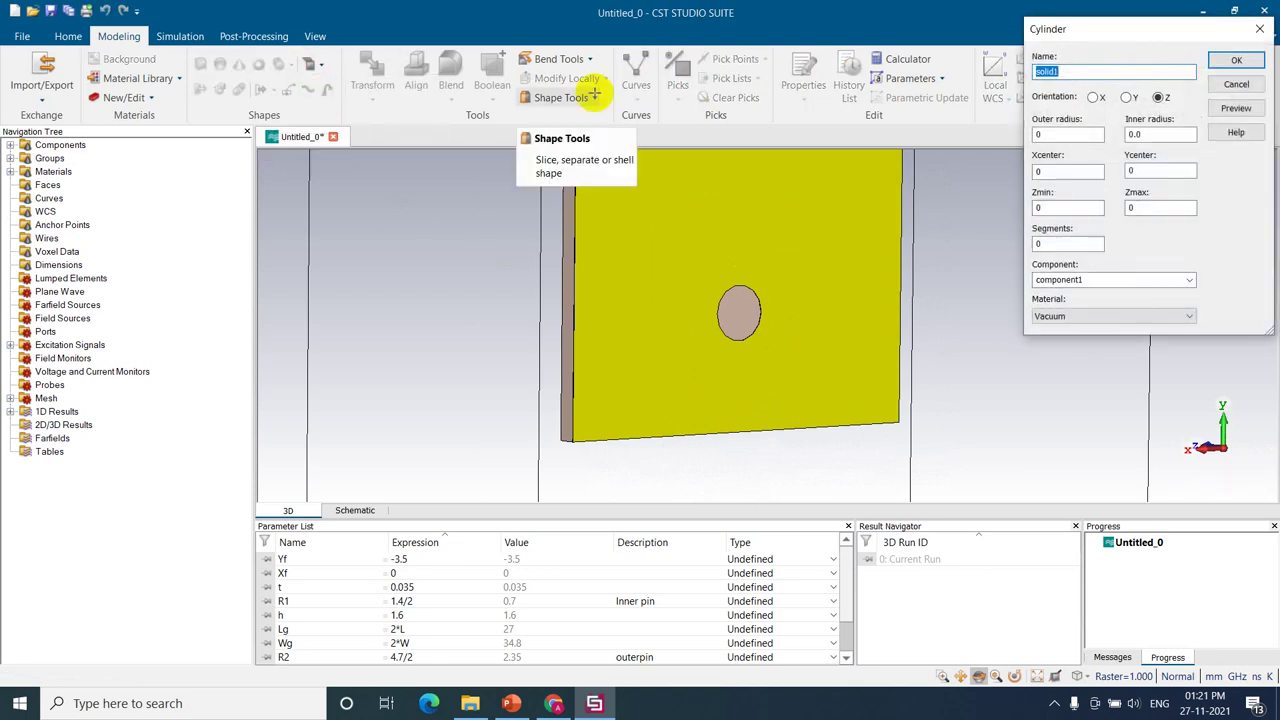
type("Innerpin")
key("Tab")
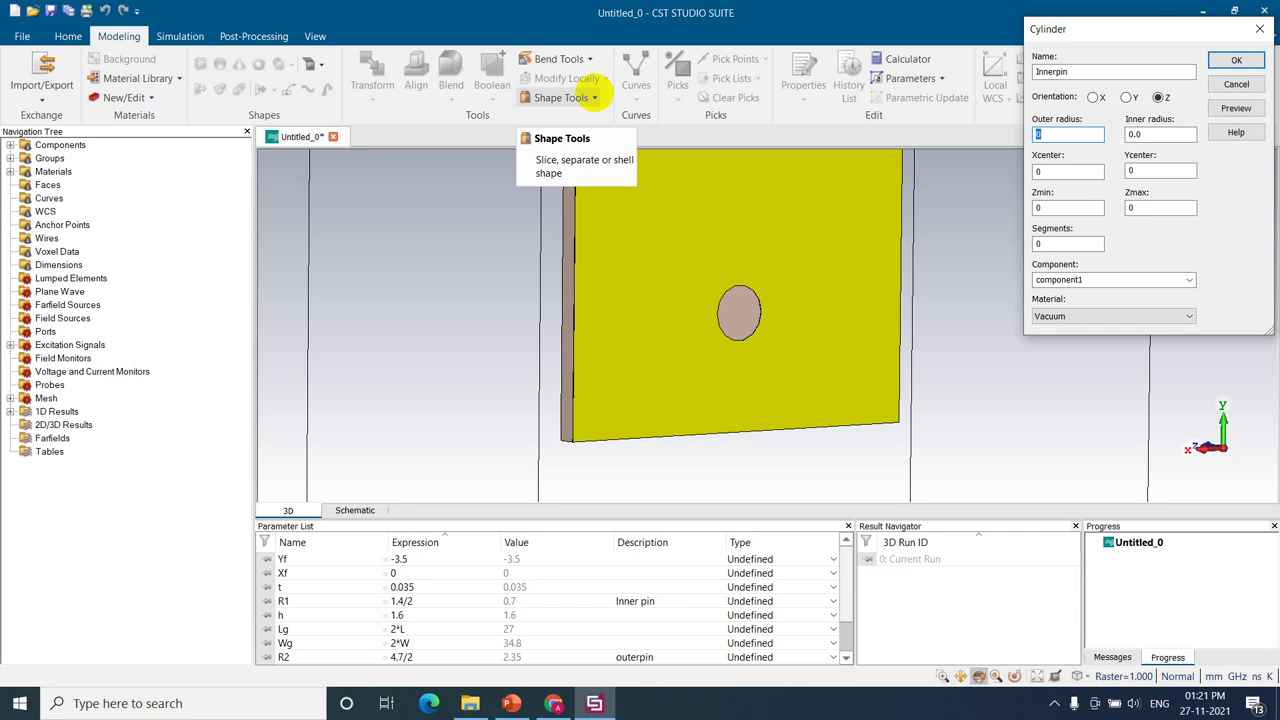
type("R1")
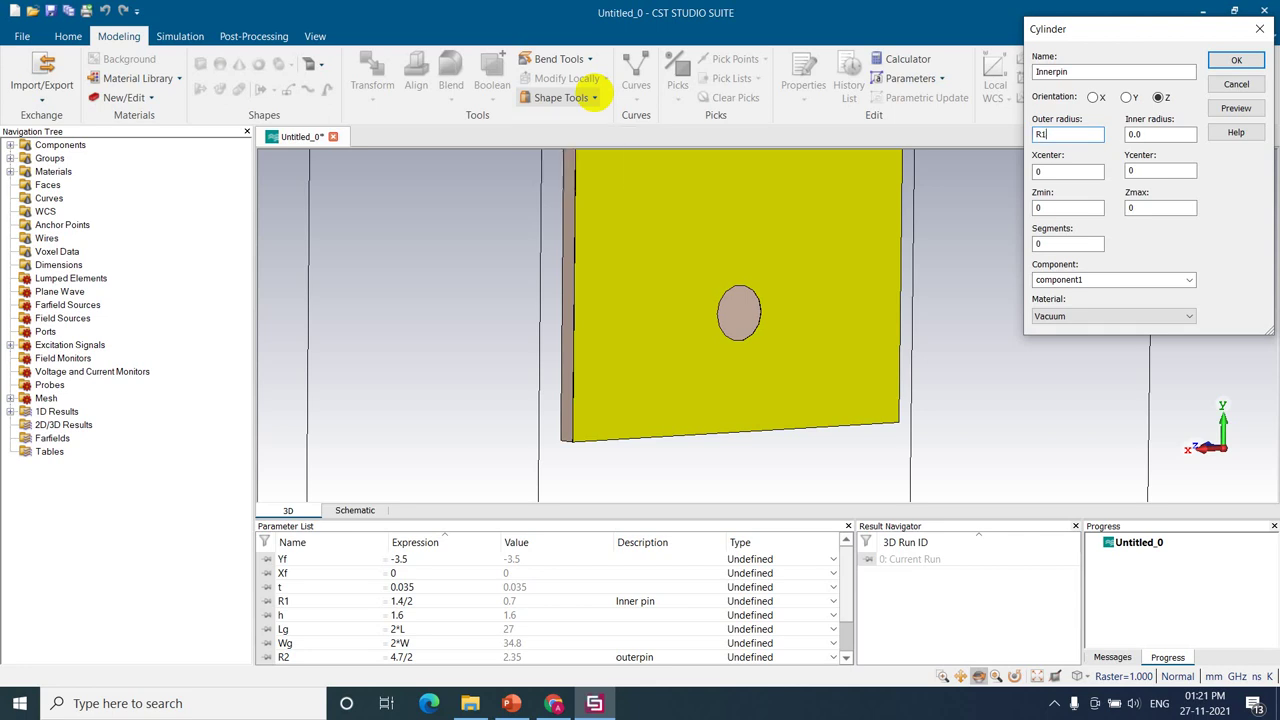
Step: Center the Innerpin cylinder at Xf in X and Yf in Y
key("Tab")
key("Tab")
type("Xf")
key("Tab")
type("Yf")
key("Tab")
Step: Switch to PowerPoint and check the coaxial feed cross-section on slide 1, then return to CST Studio Suite
left_click(513, 703)
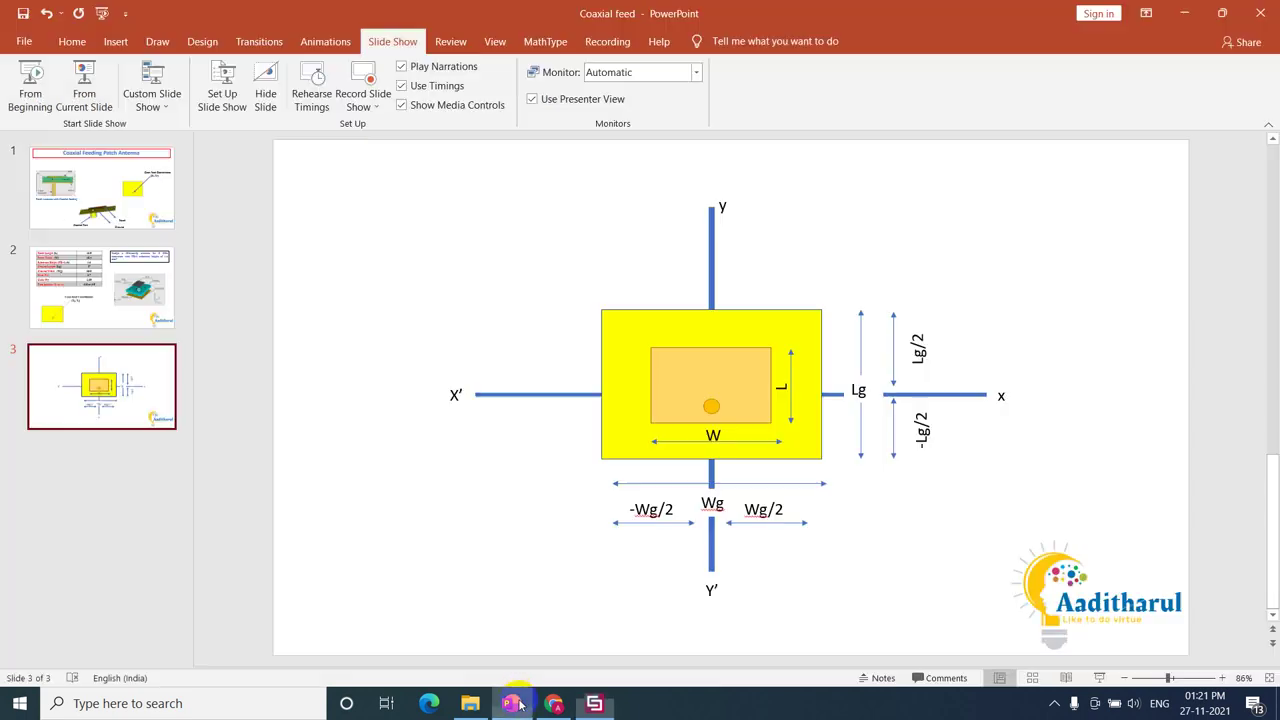
left_click(160, 210)
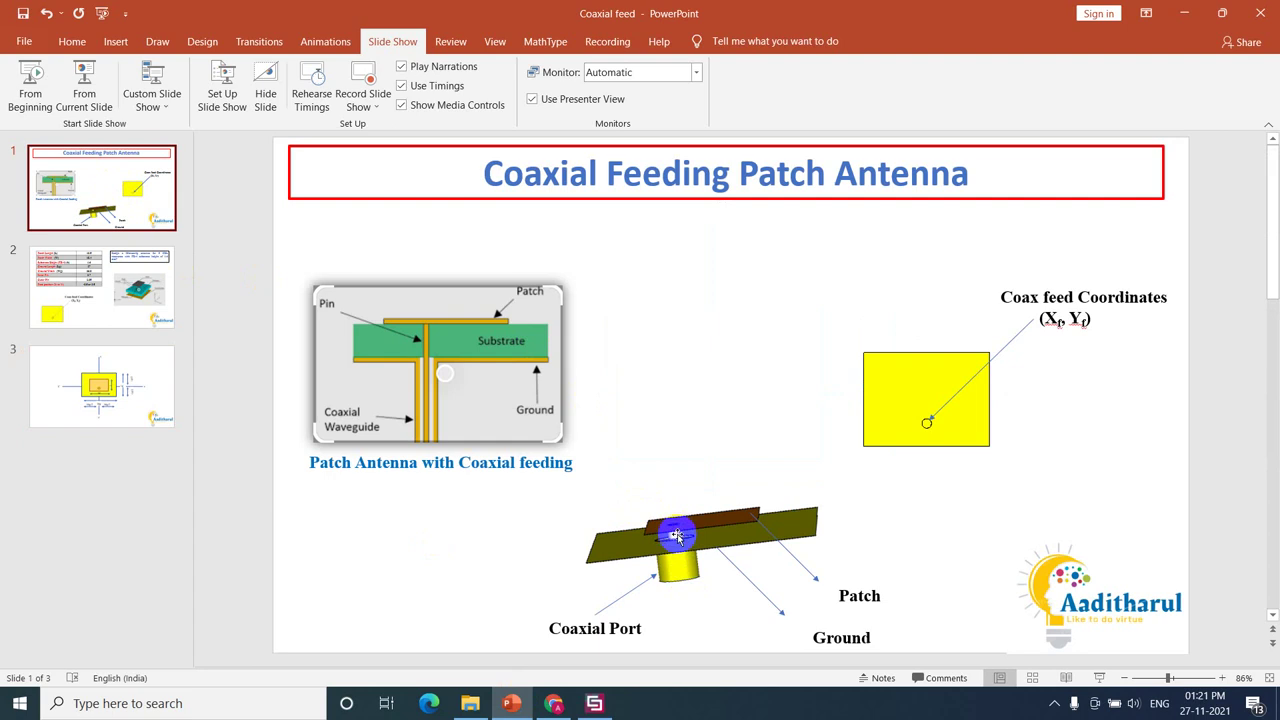
key("alt+Tab")
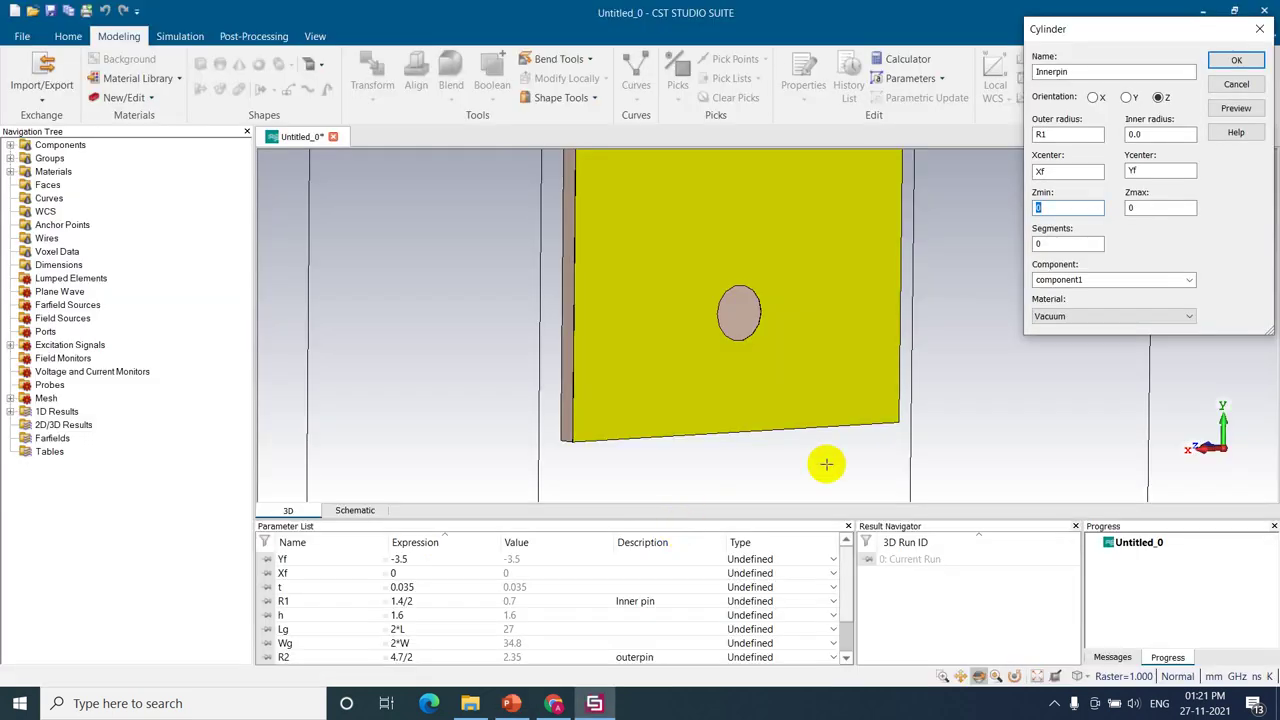
Step: Set the Innerpin cylinder's Z range from -3*h to t+h+t
double_click(1133, 205)
type("t+H")
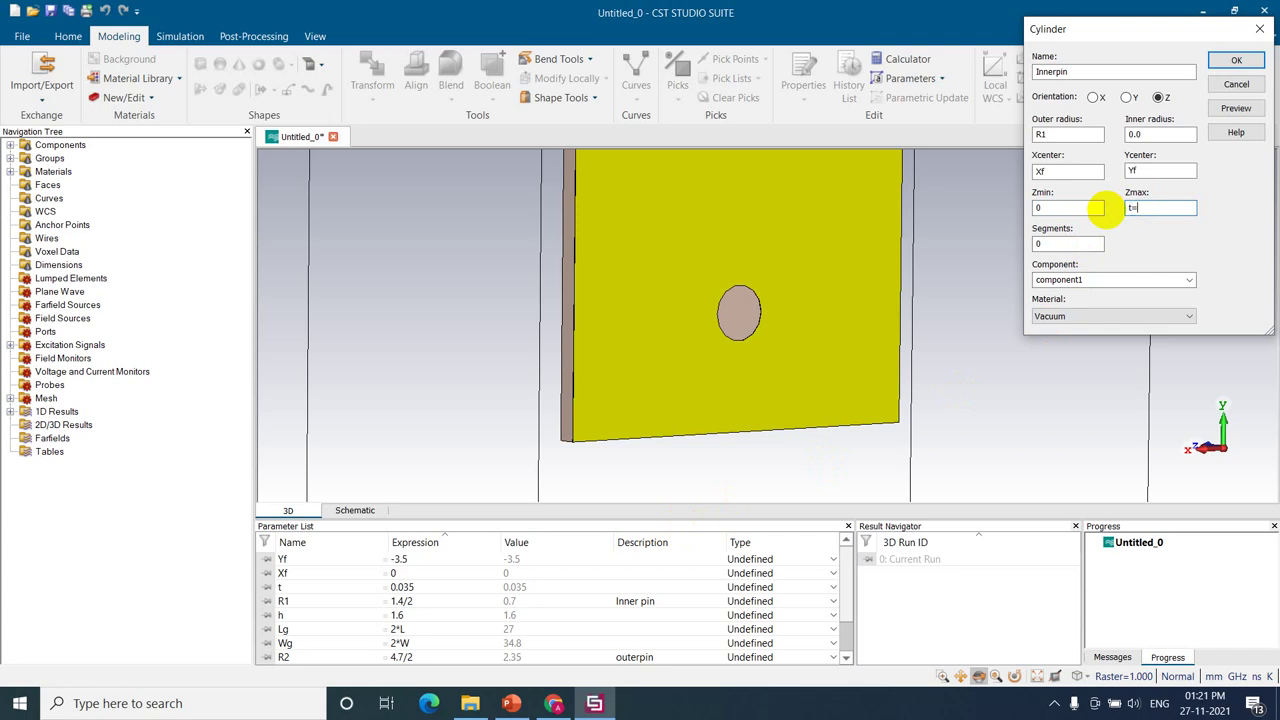
key("BackSpace")
key("BackSpace")
type("+h+t")
double_click(1042, 207)
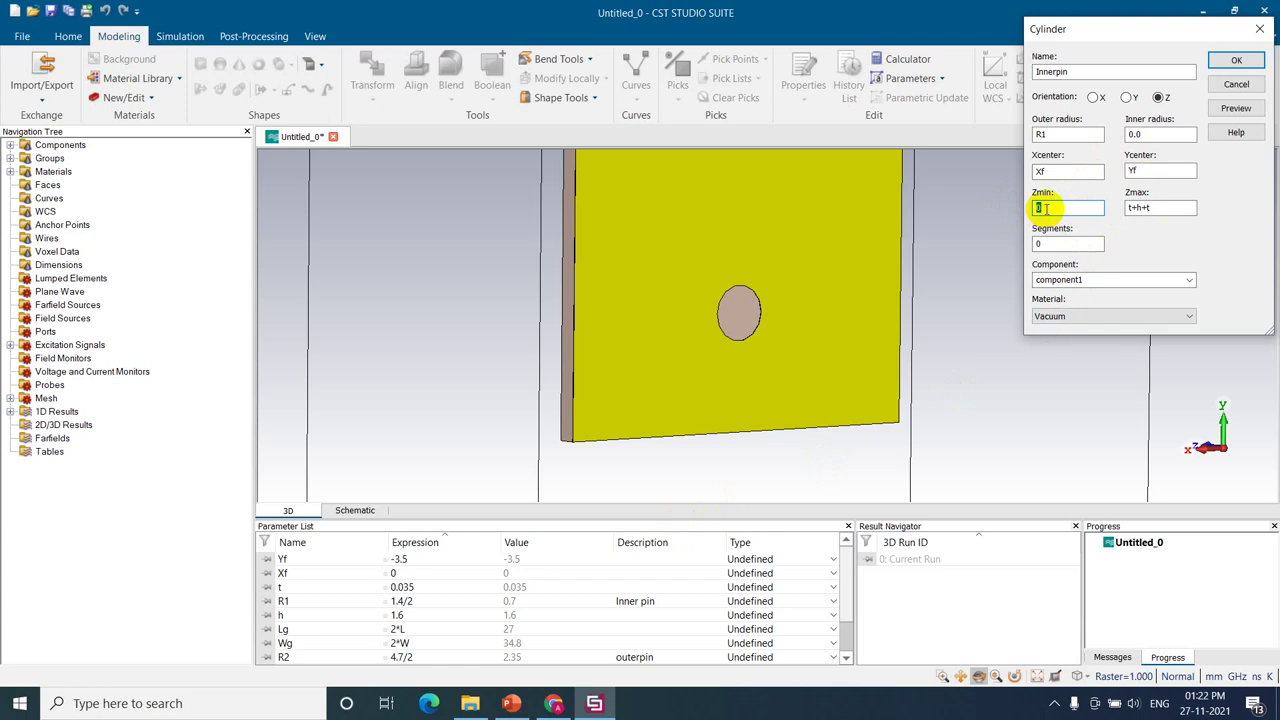
type("-3*h")
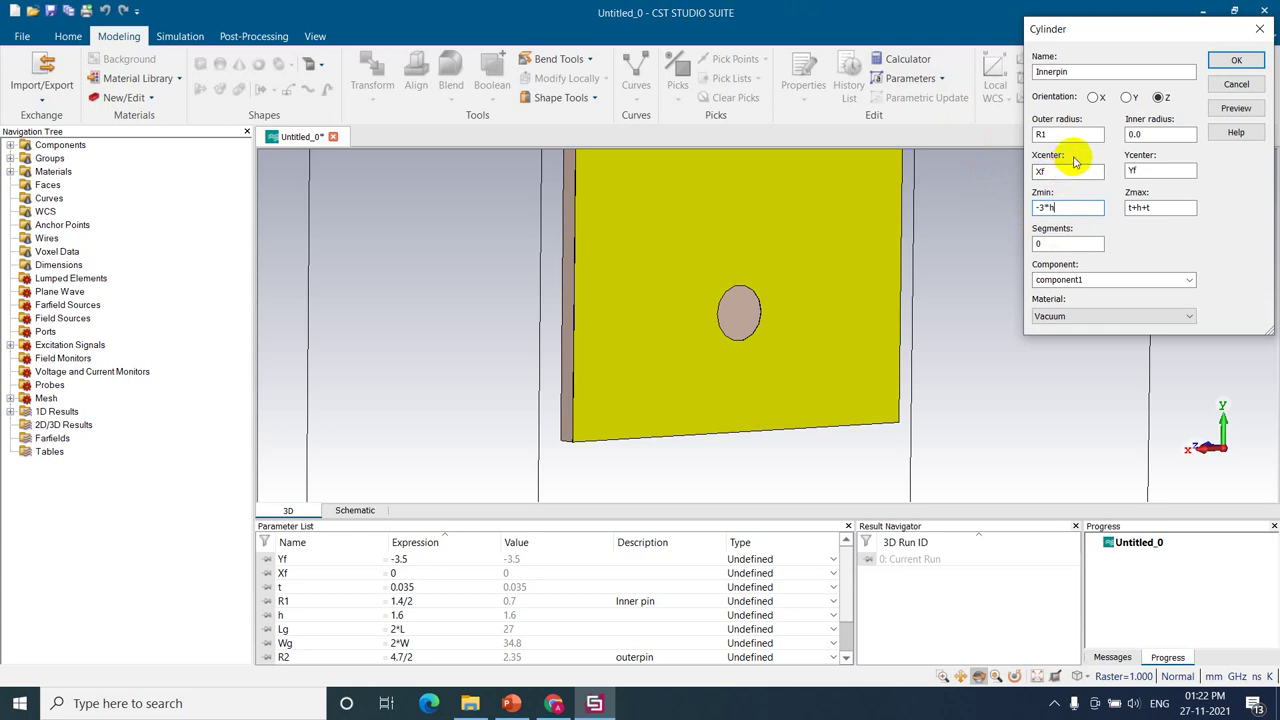
Step: Assign Copper (annealed) to the Innerpin cylinder and create it
left_click(1094, 316)
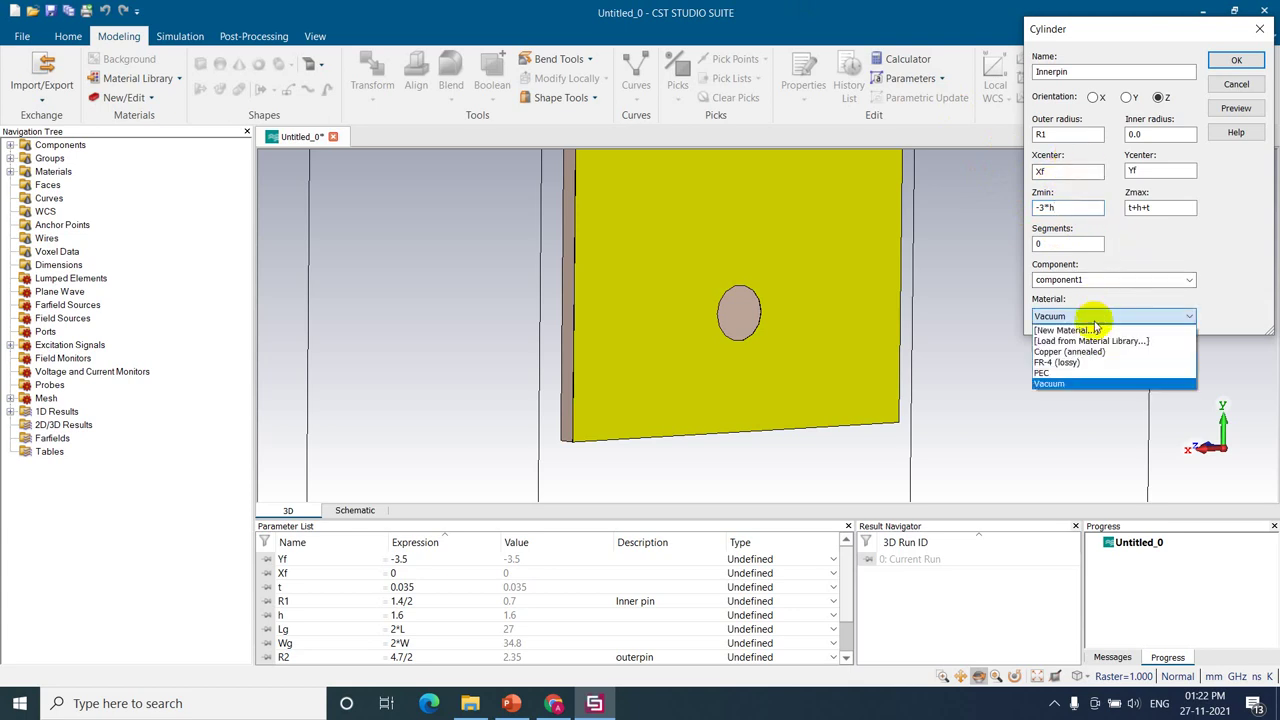
left_click(1094, 351)
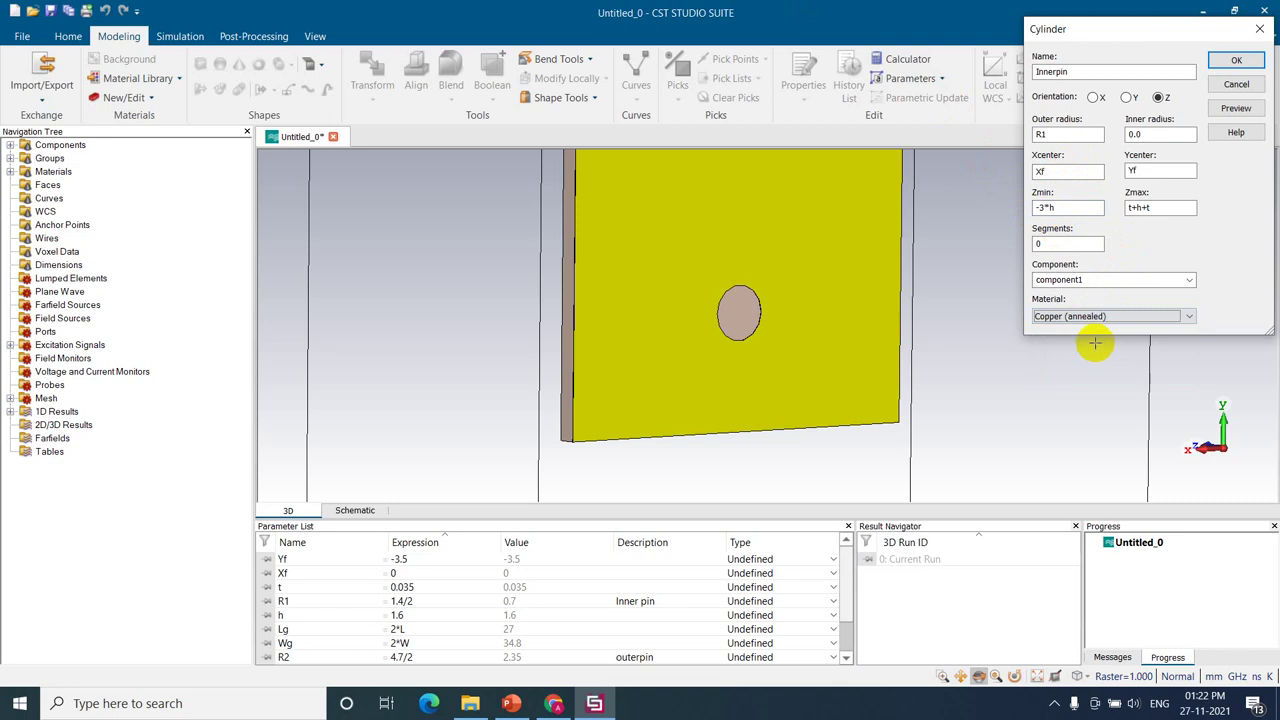
left_click(1238, 62)
left_click_drag(909, 299, 890, 269)
scroll(889, 265, "down", 3)
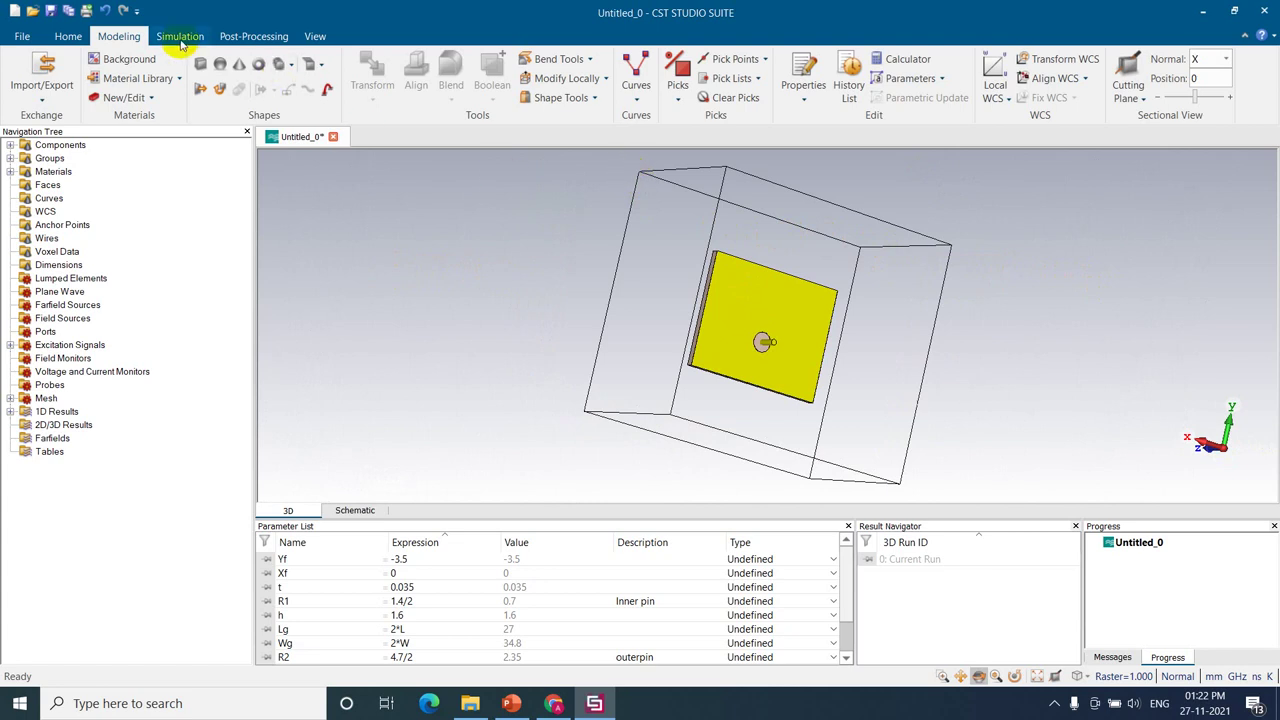
scroll(777, 357, "up", 5)
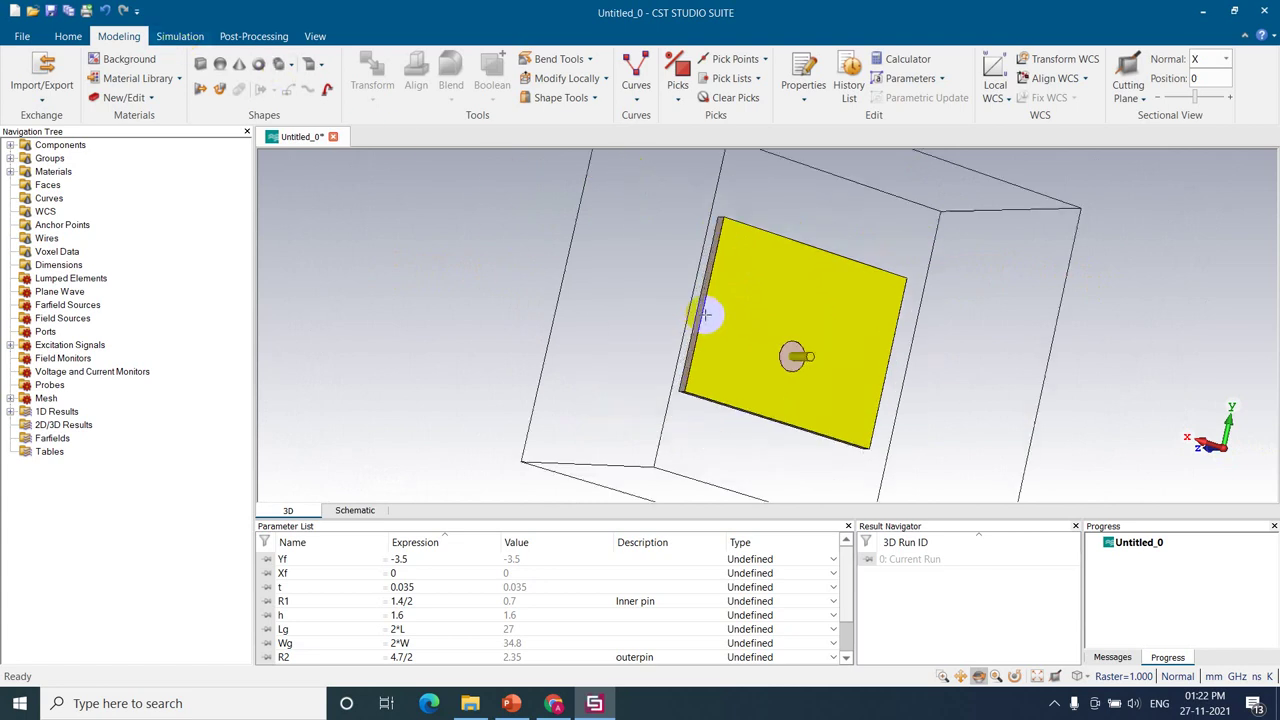
mouse_move(866, 374)
left_mouse_down()
mouse_move(790, 342)
mouse_move(649, 340)
mouse_move(767, 338)
mouse_move(812, 366)
left_mouse_up()
scroll(655, 345, "down", 3)
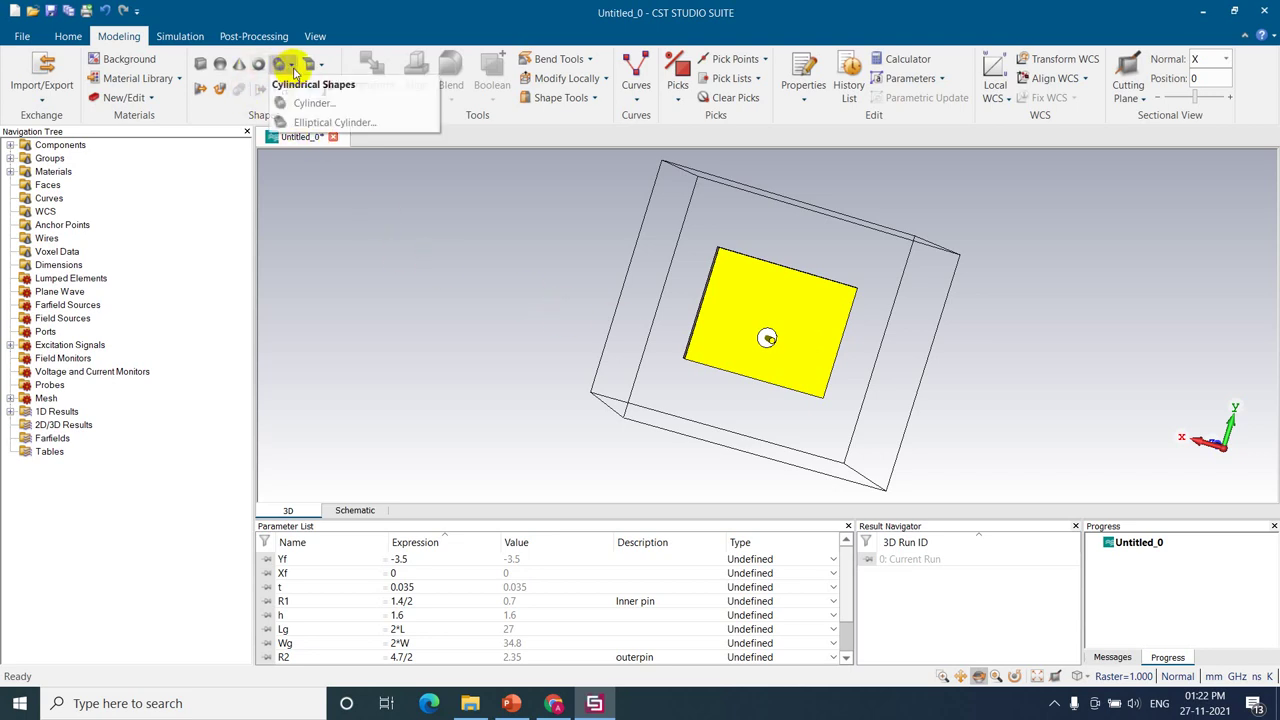
Step: Begin a Z-oriented cylinder named Teflon with outer radius R2-0.1 and inner radius R1
left_click(310, 100)
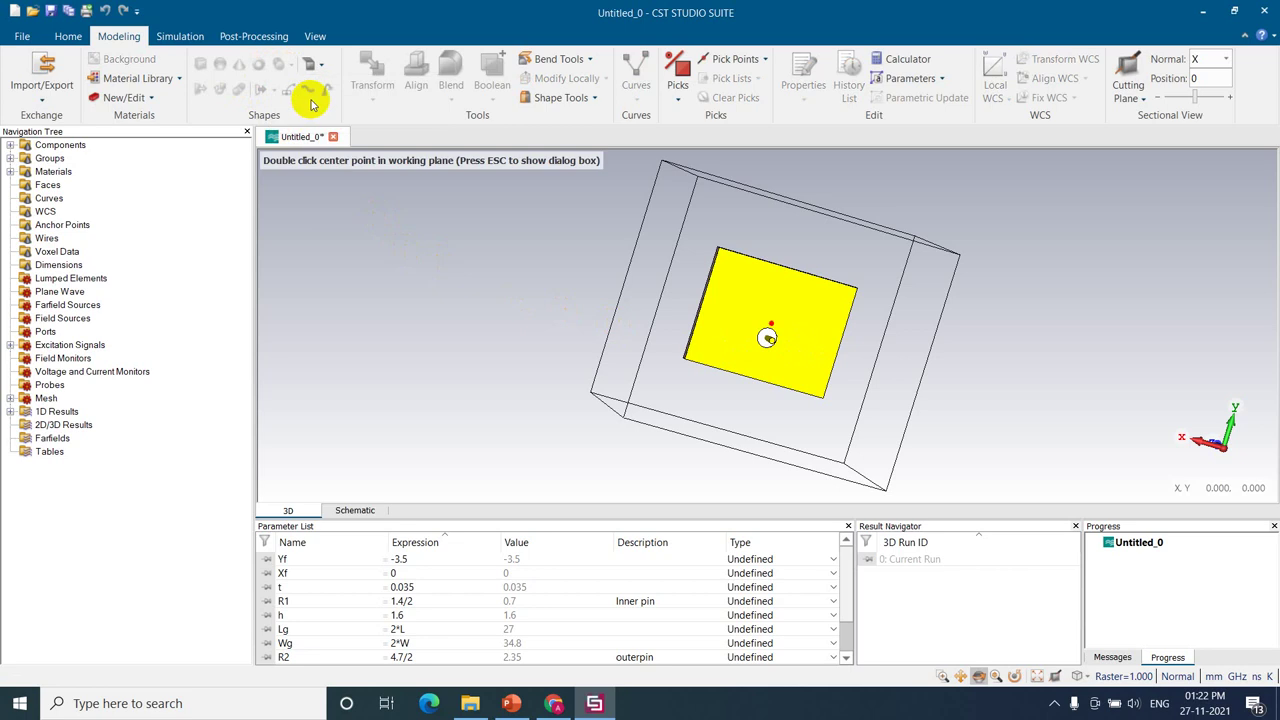
key("Escape")
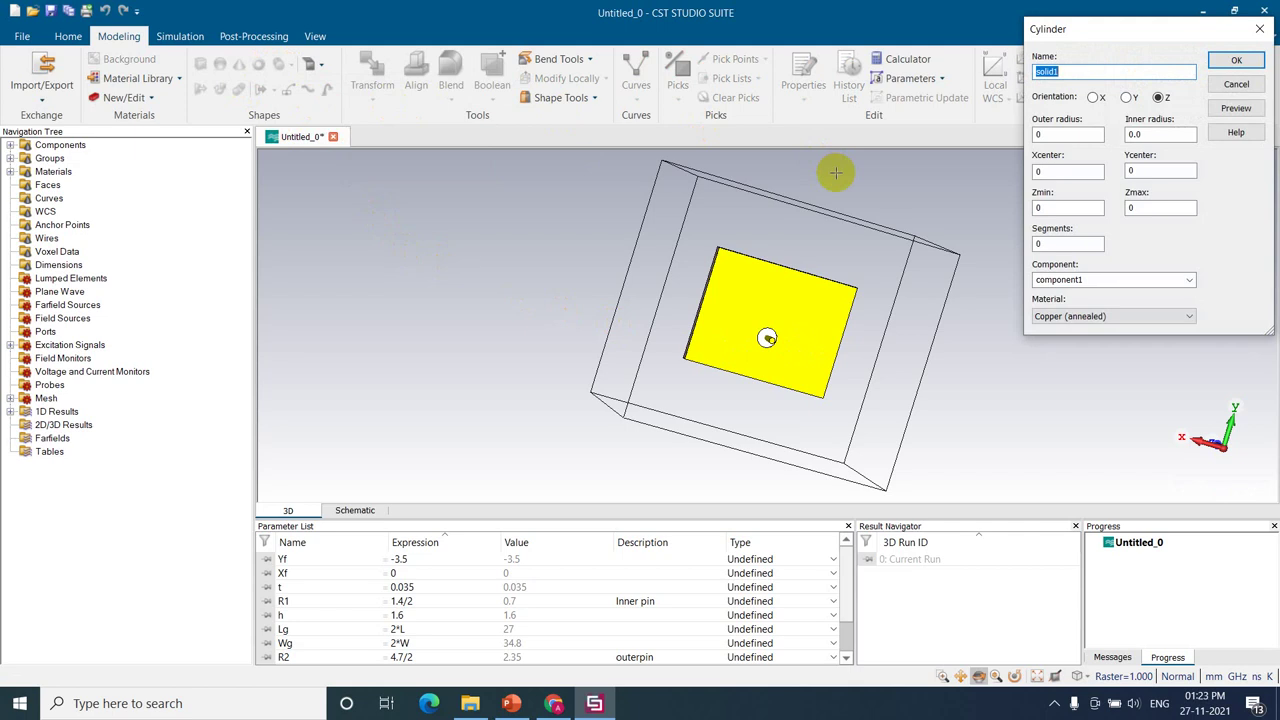
type("Teflon")
key("Tab")
type("R")
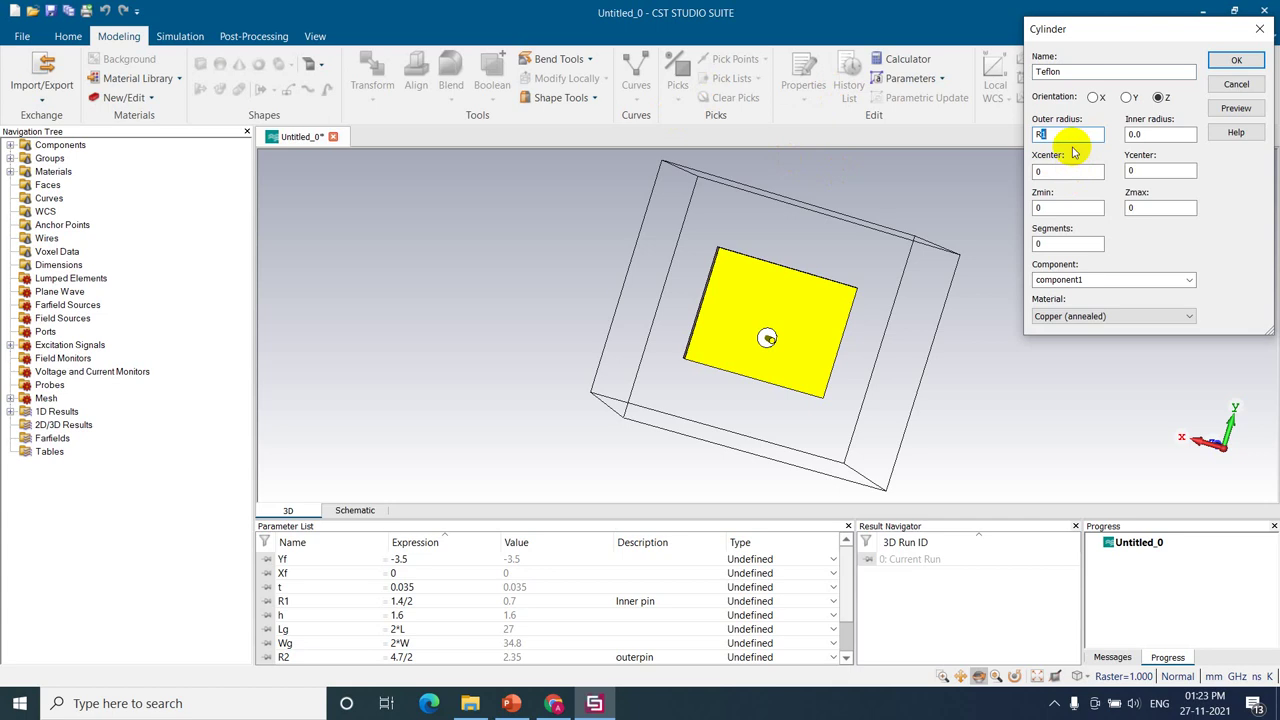
type("2-0.1")
key("Tab")
type("R")
Step: Center the Teflon cylinder at Xf in X and Yf in Y, with its Z range from -3*h to 0
type("Xf")
key("Tab")
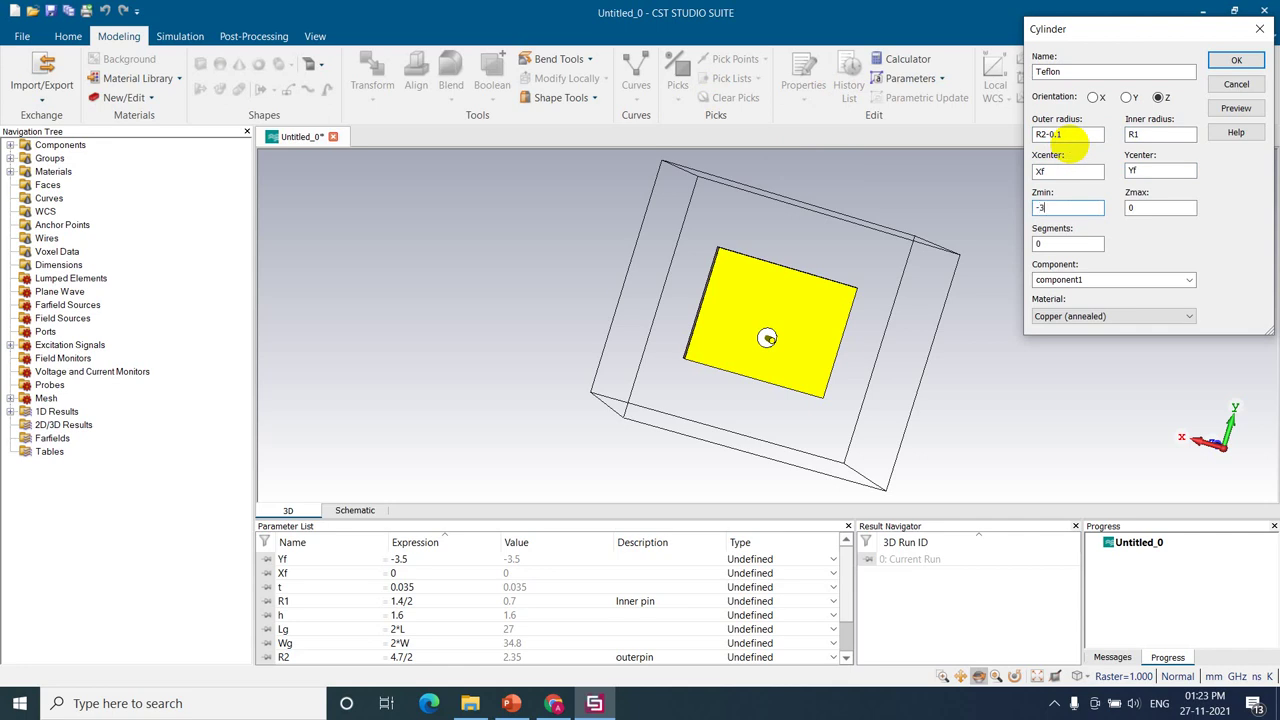
key("Tab")
Step: Load PTFE (lossy) from the material library for the Teflon cylinder and create it
left_click(1119, 317)
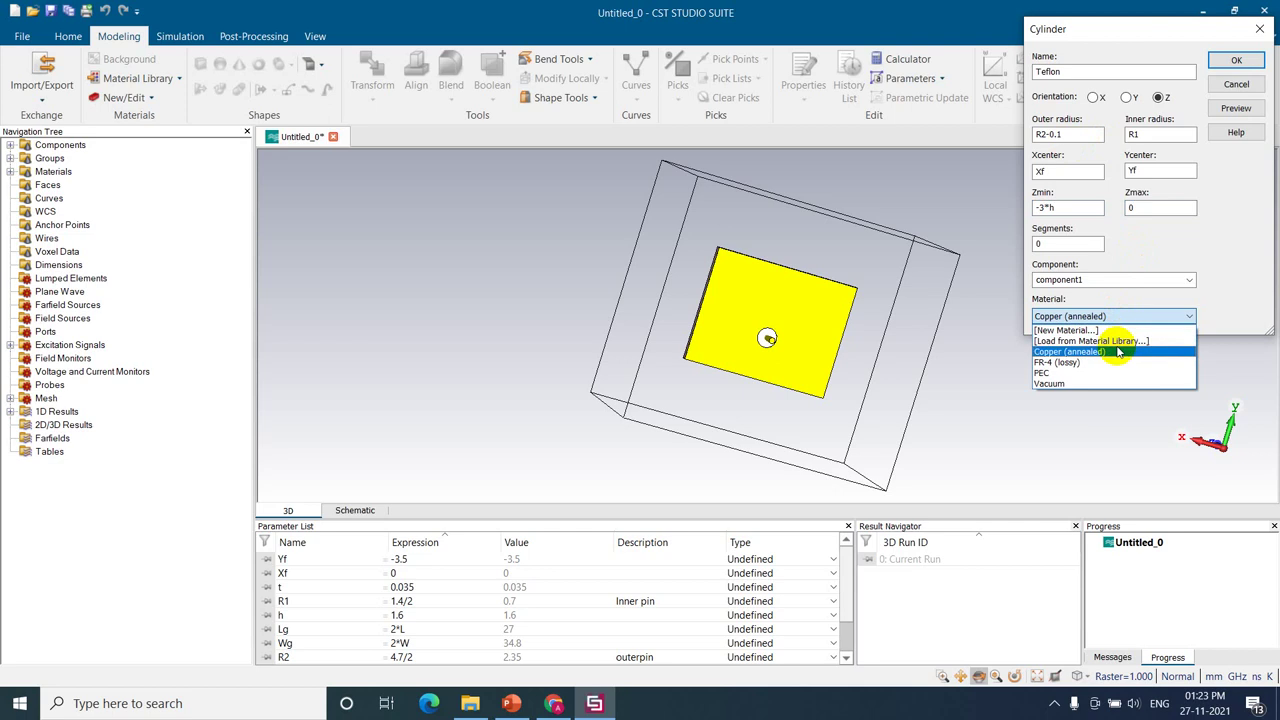
left_click(1100, 341)
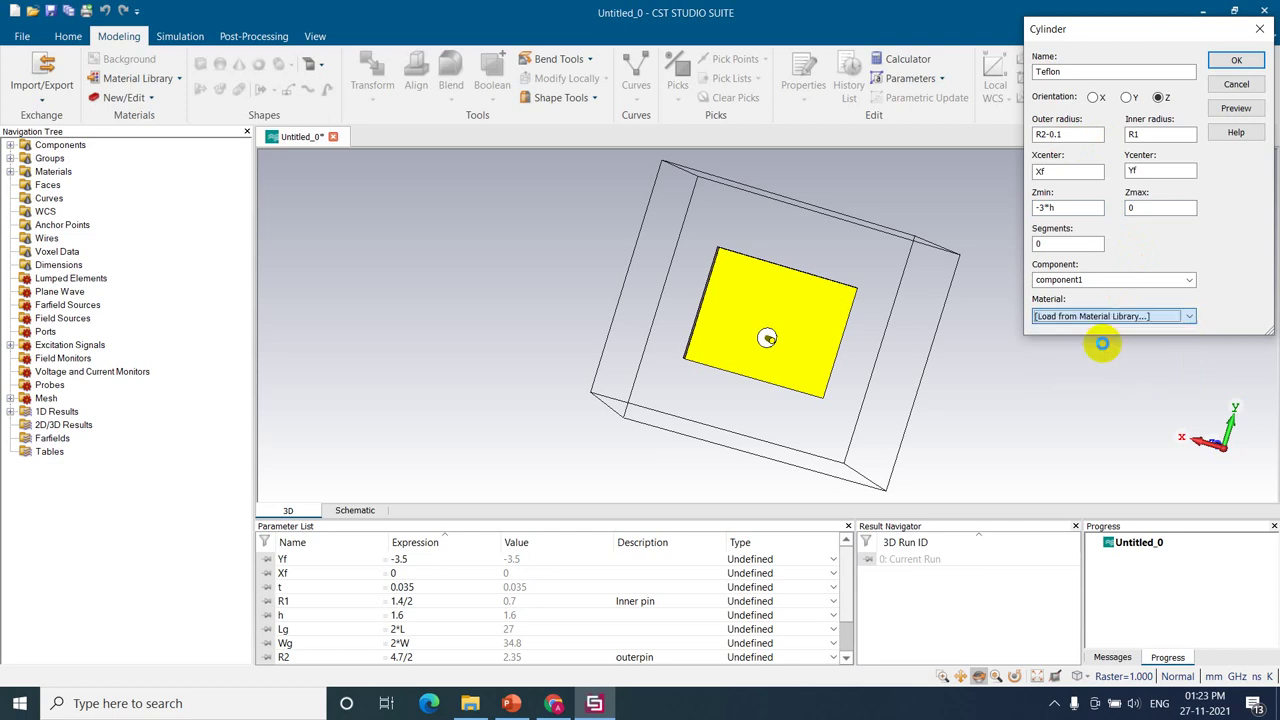
left_click(964, 62)
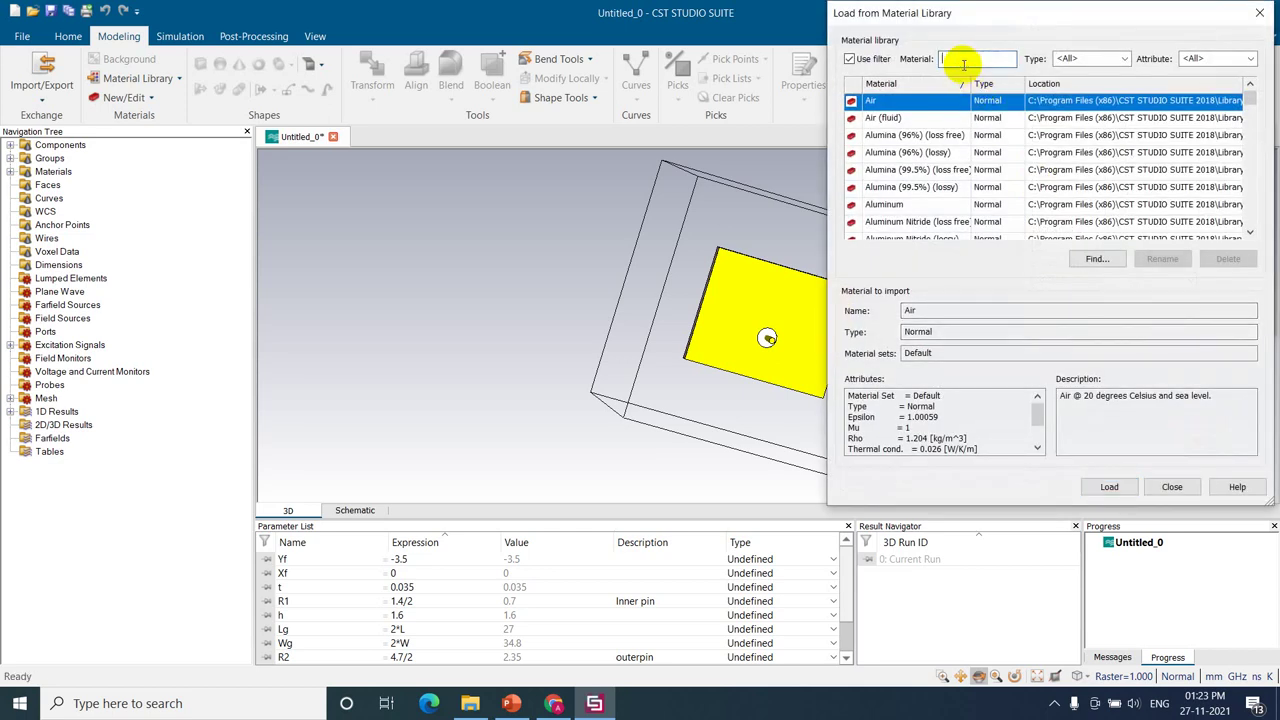
type("P")
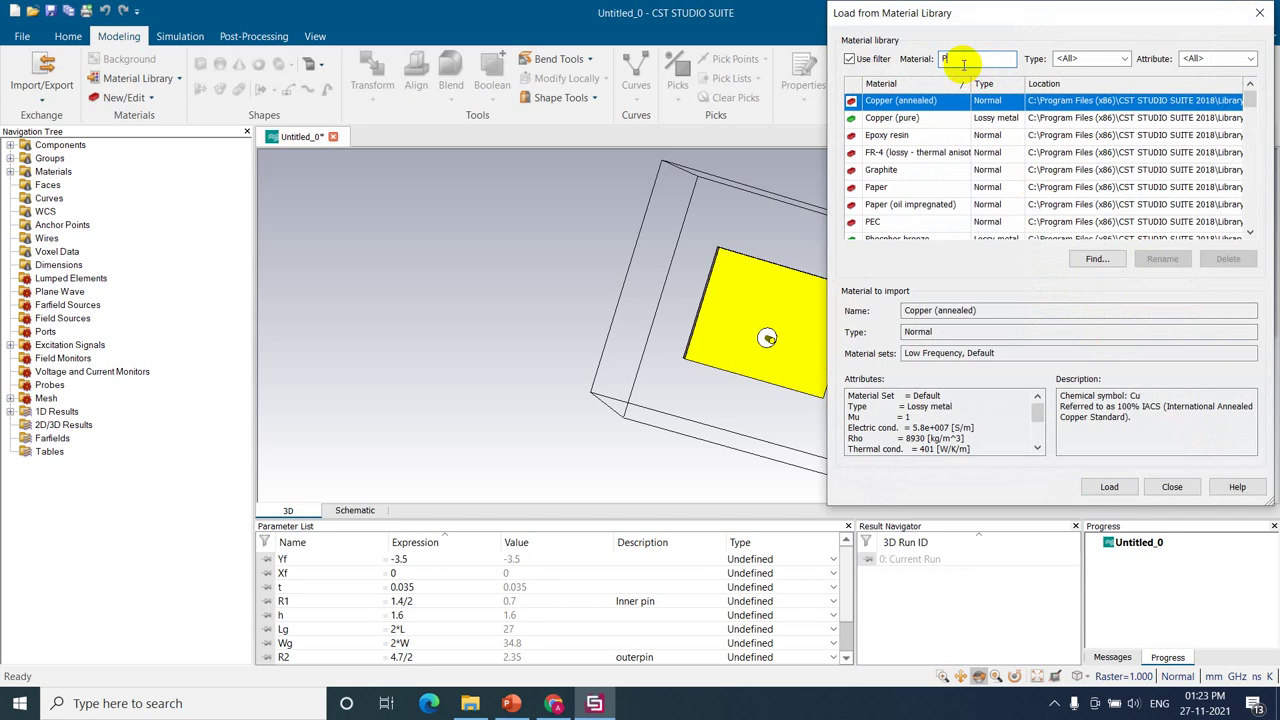
type("et")
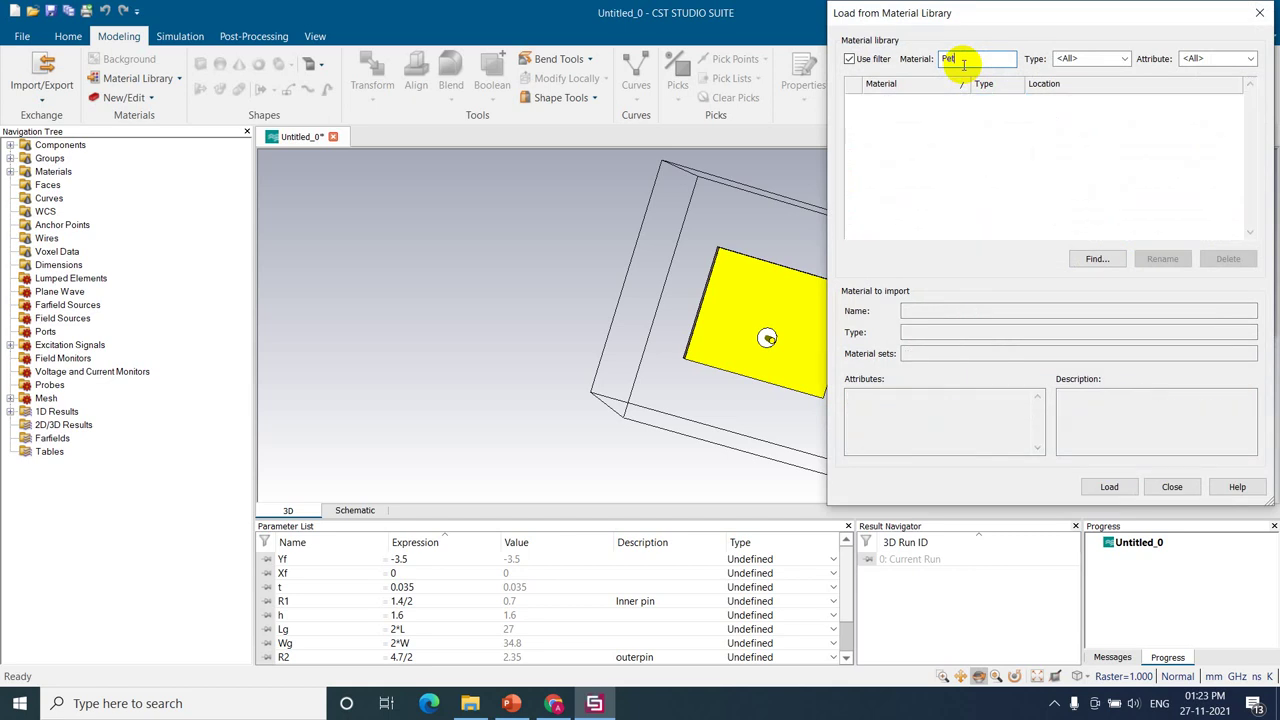
key("BackSpace")
key("BackSpace")
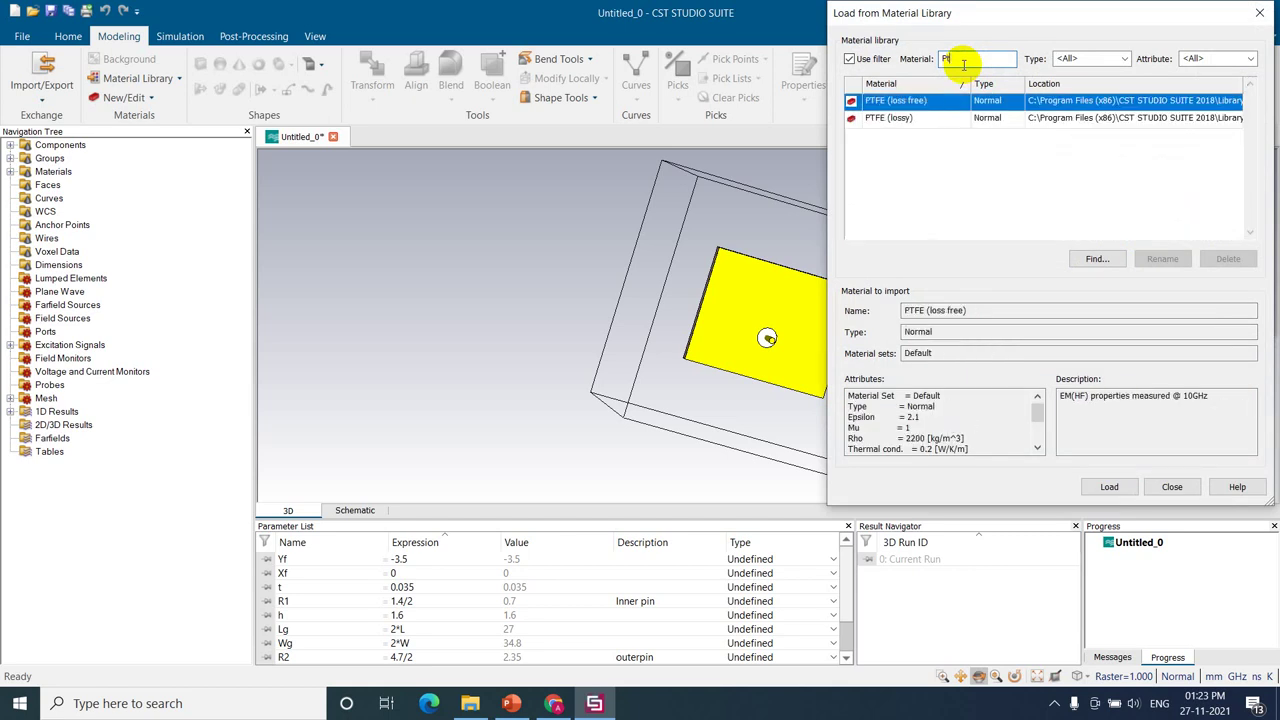
left_click(912, 118)
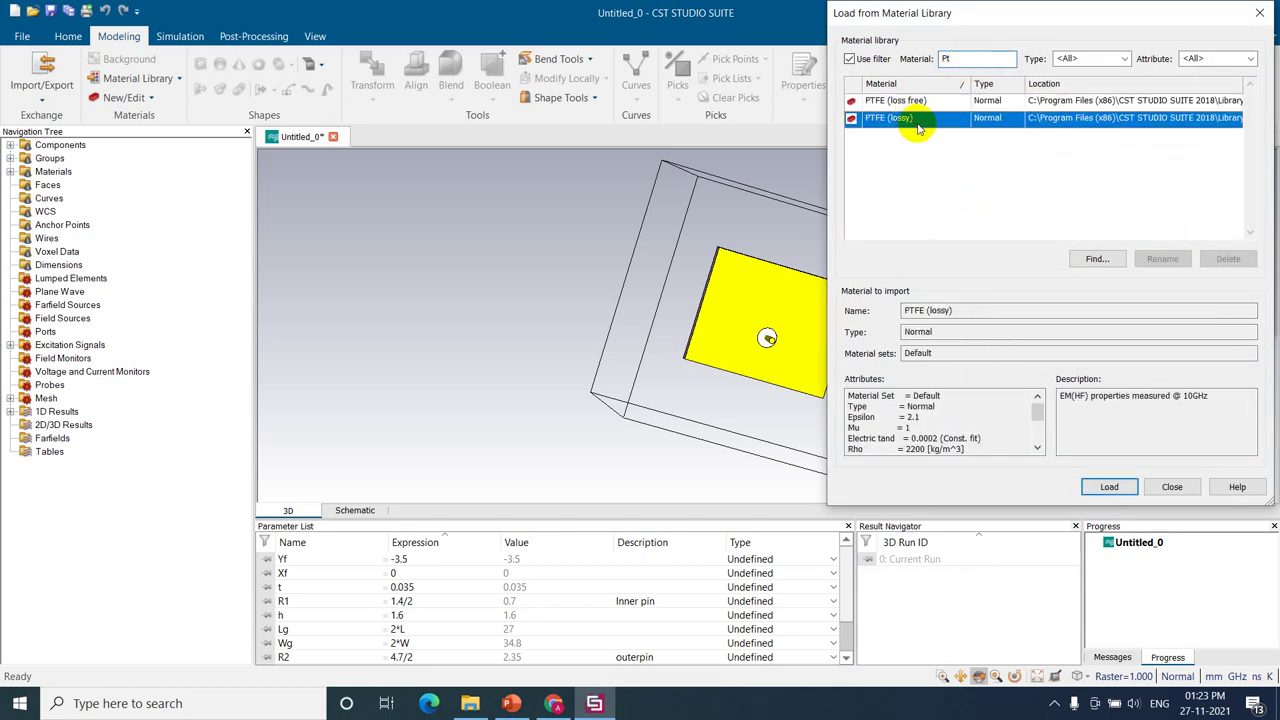
left_click(1108, 486)
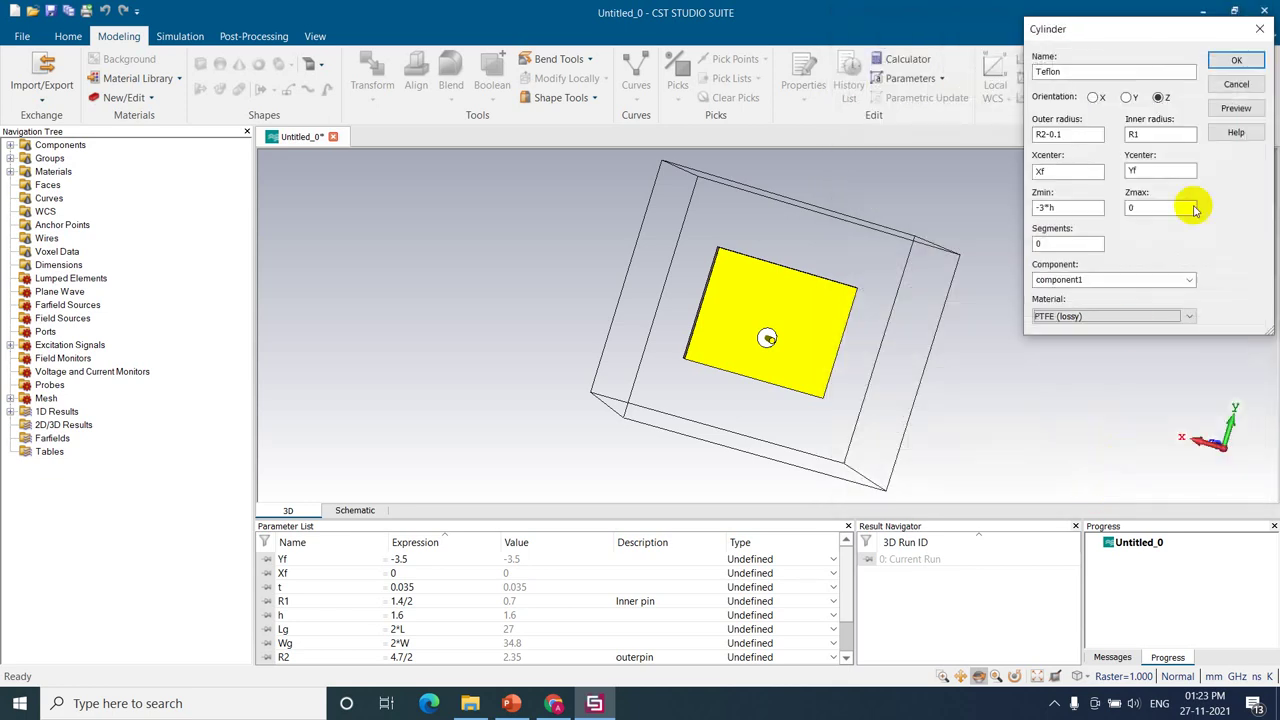
left_click(1230, 62)
scroll(771, 340, "up", 3)
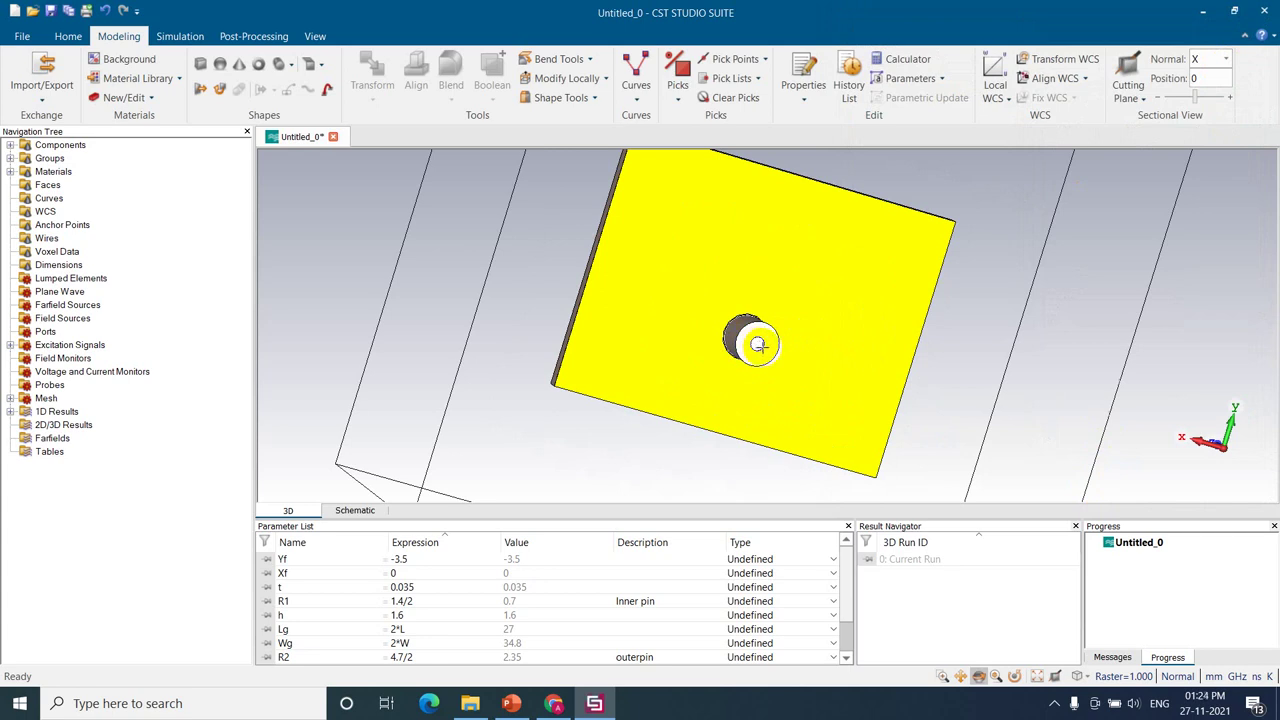
Step: Begin a Z-oriented cylinder named Outercover with outer radius R2 and inner radius R2-0.1
left_click(288, 64)
left_click(308, 115)
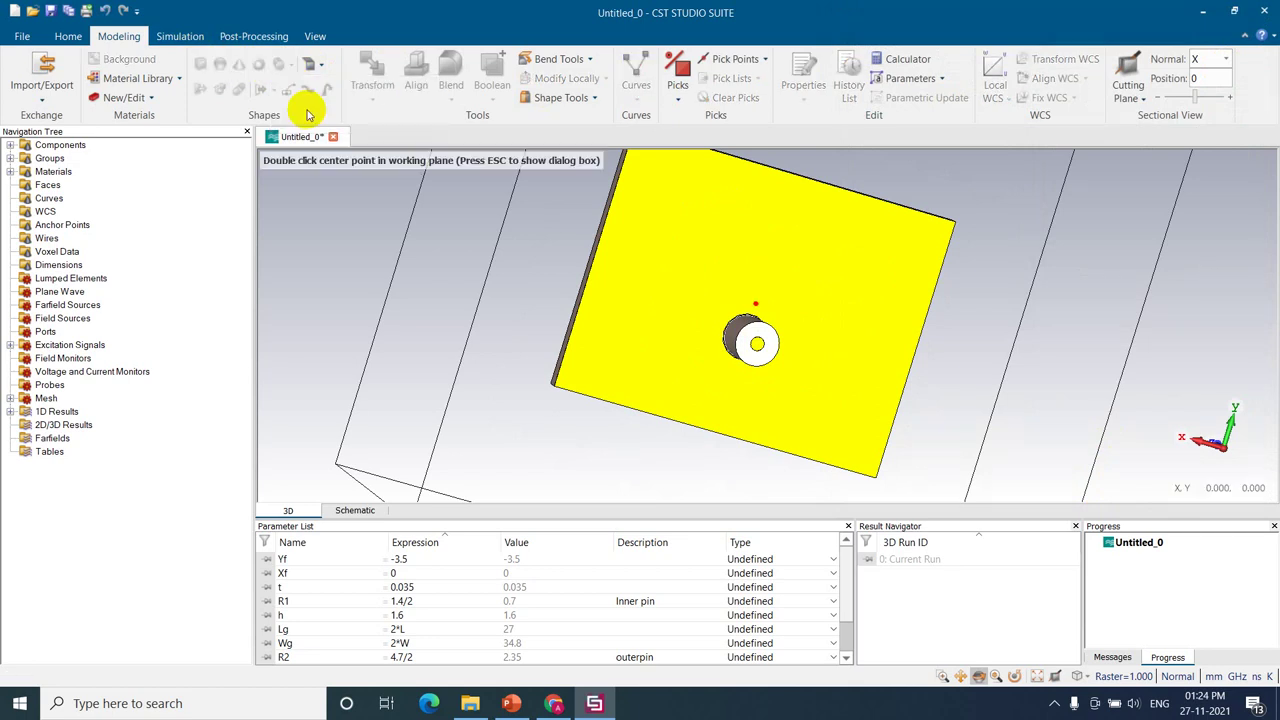
key("Escape")
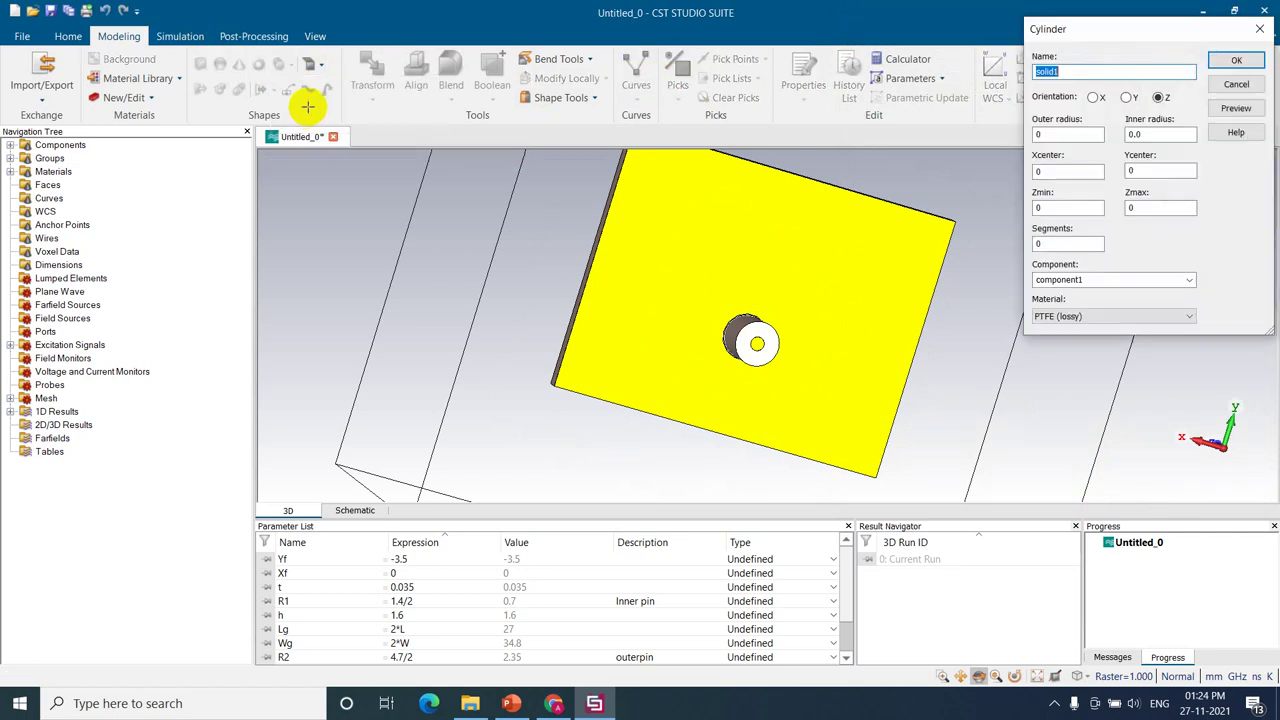
type("Outercover")
double_click(1057, 133)
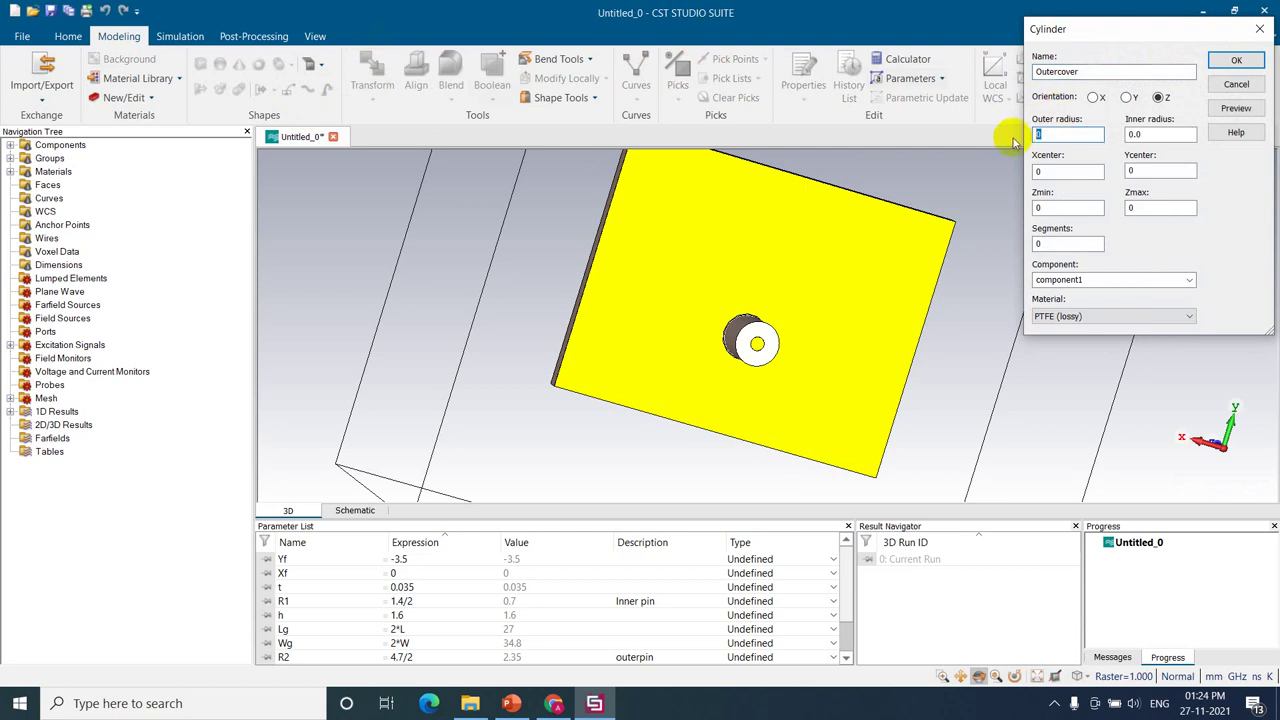
type("R2-")
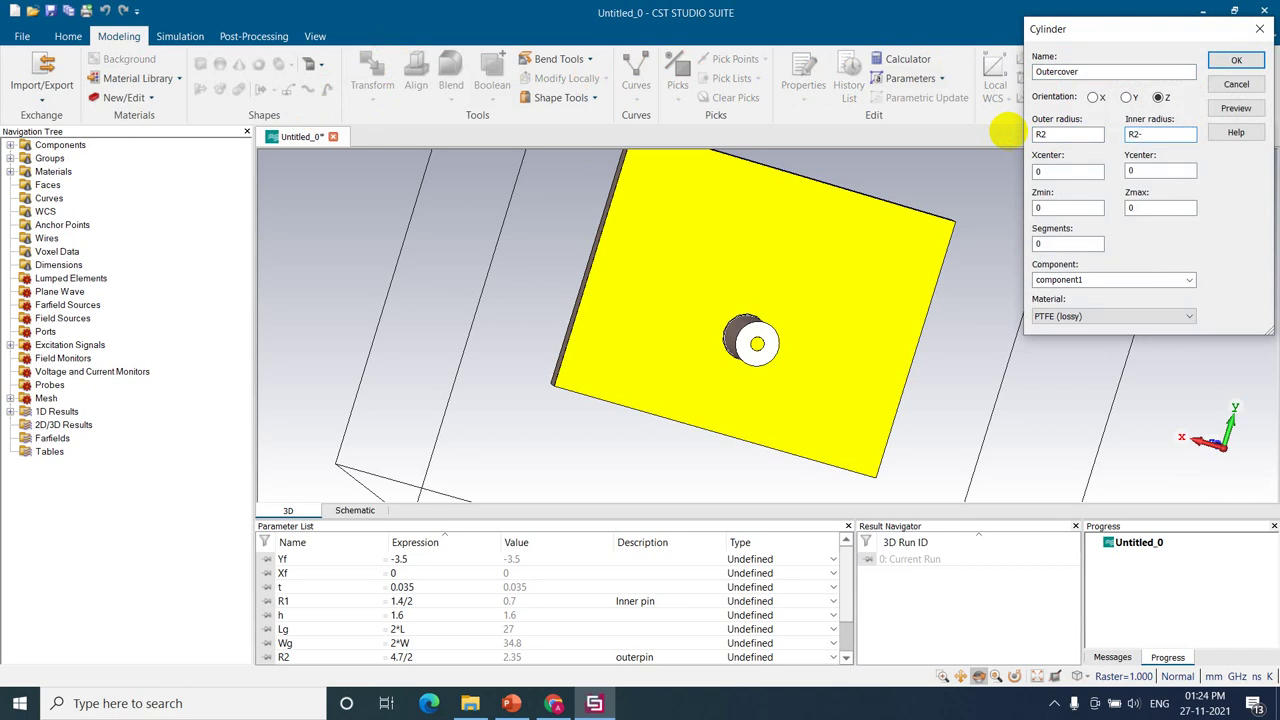
Step: Center the Outercover cylinder at Xf and Yf and set its Z range from -3*h to 0
key("Tab")
key("Tab")
key("Tab")
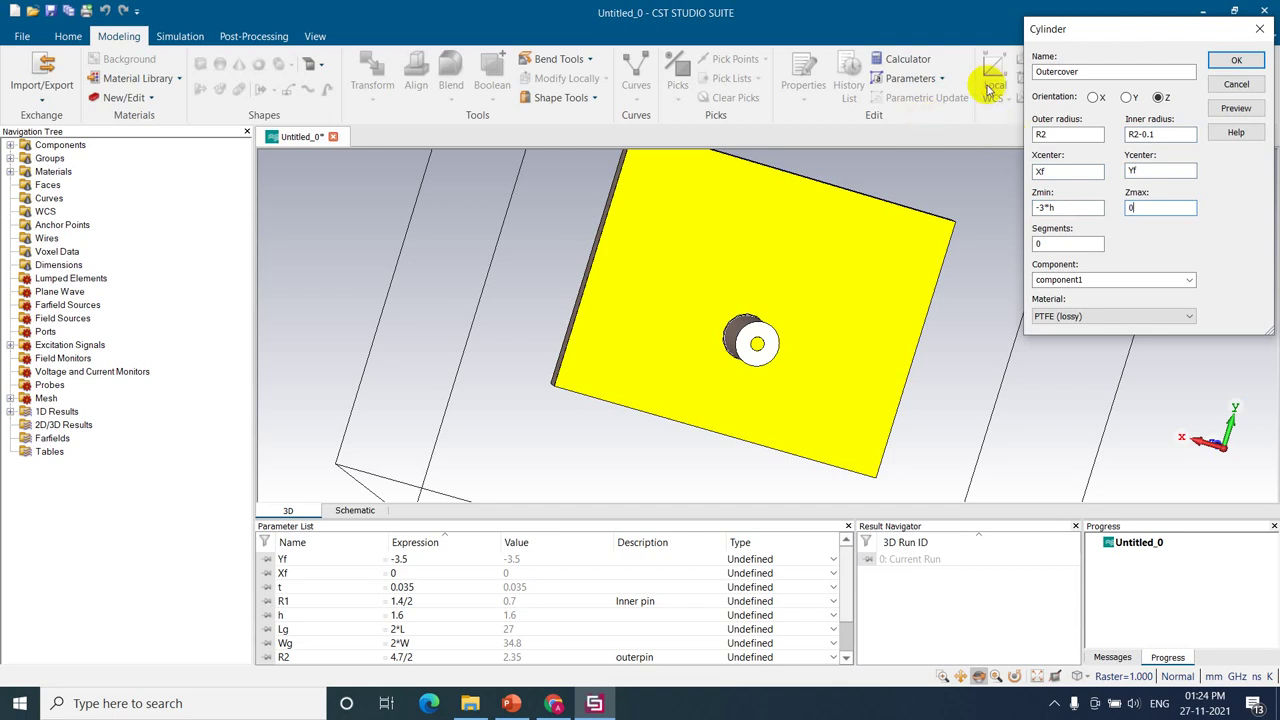
Step: Assign Copper (annealed) to the Outercover cylinder, preview it and create it
left_click(1093, 318)
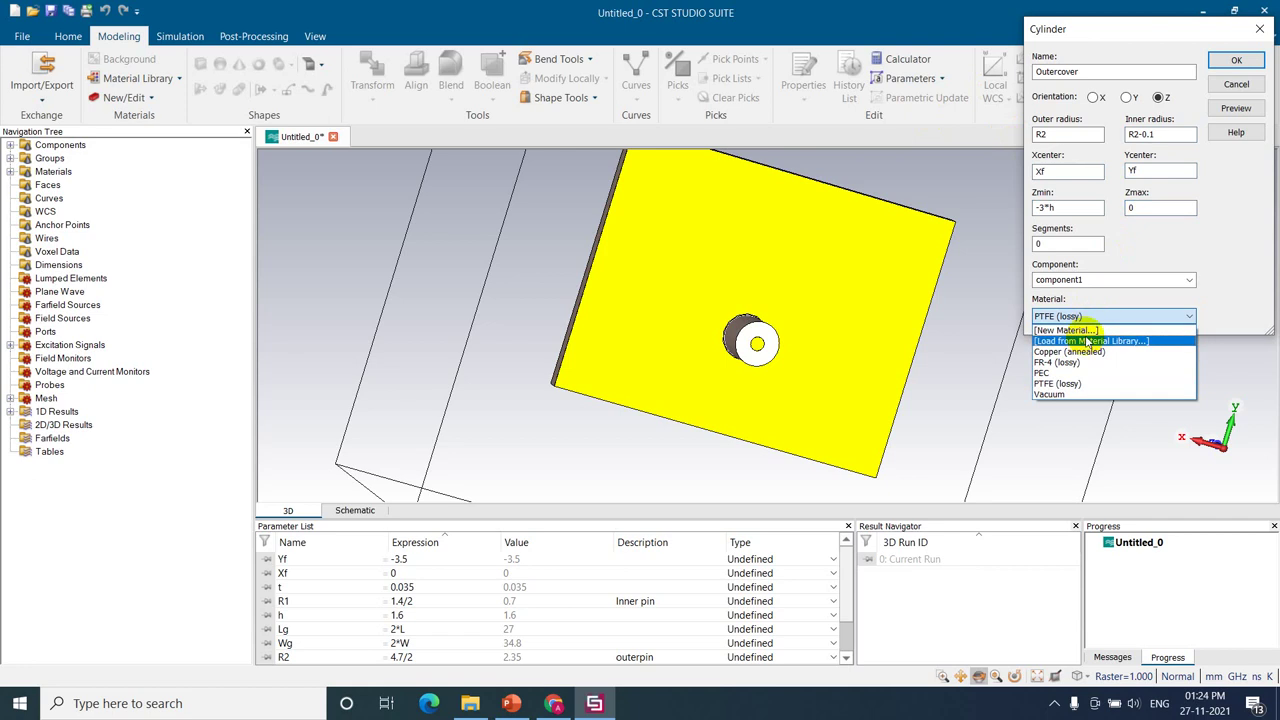
left_click(1085, 351)
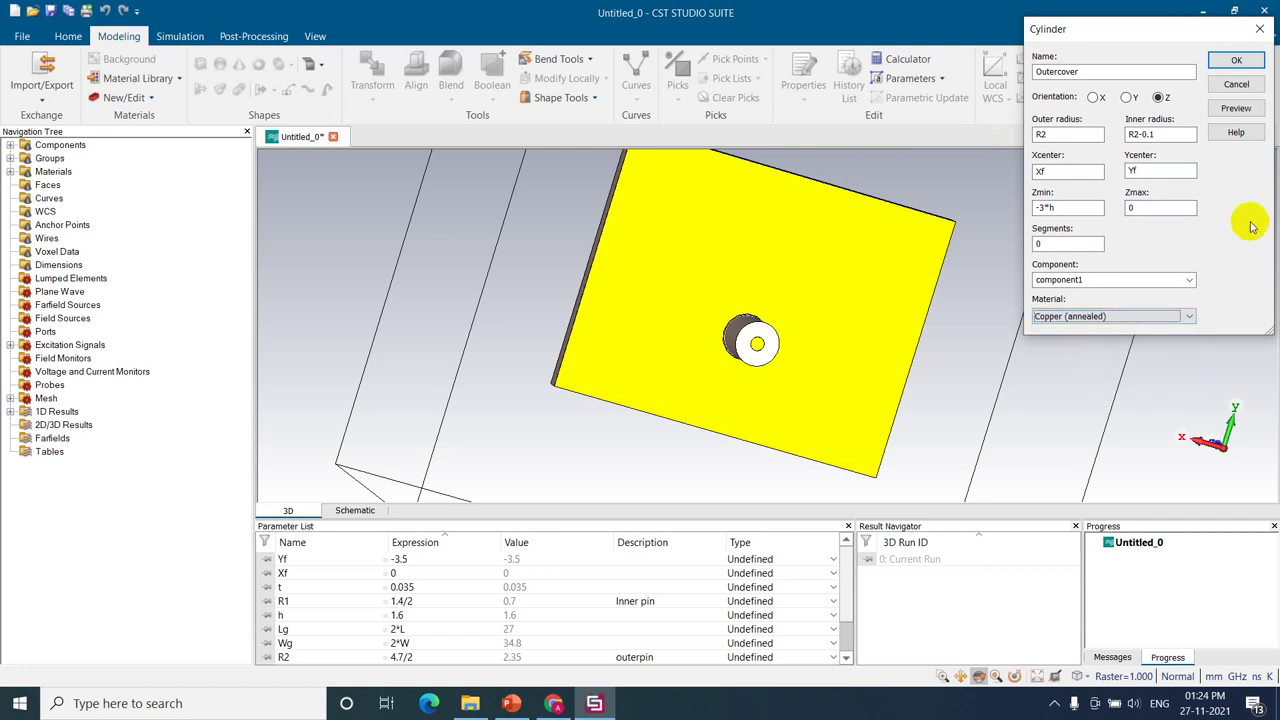
left_click(1237, 110)
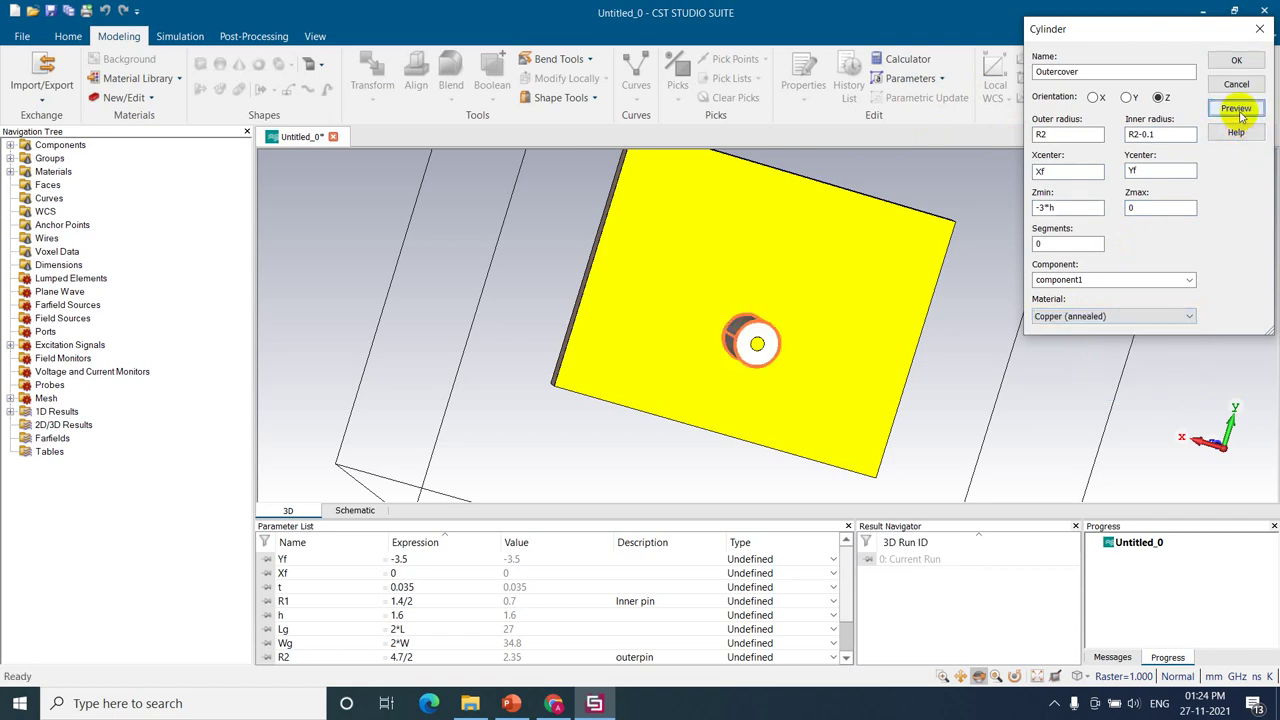
left_click(1236, 60)
left_click_drag(735, 287, 623, 294)
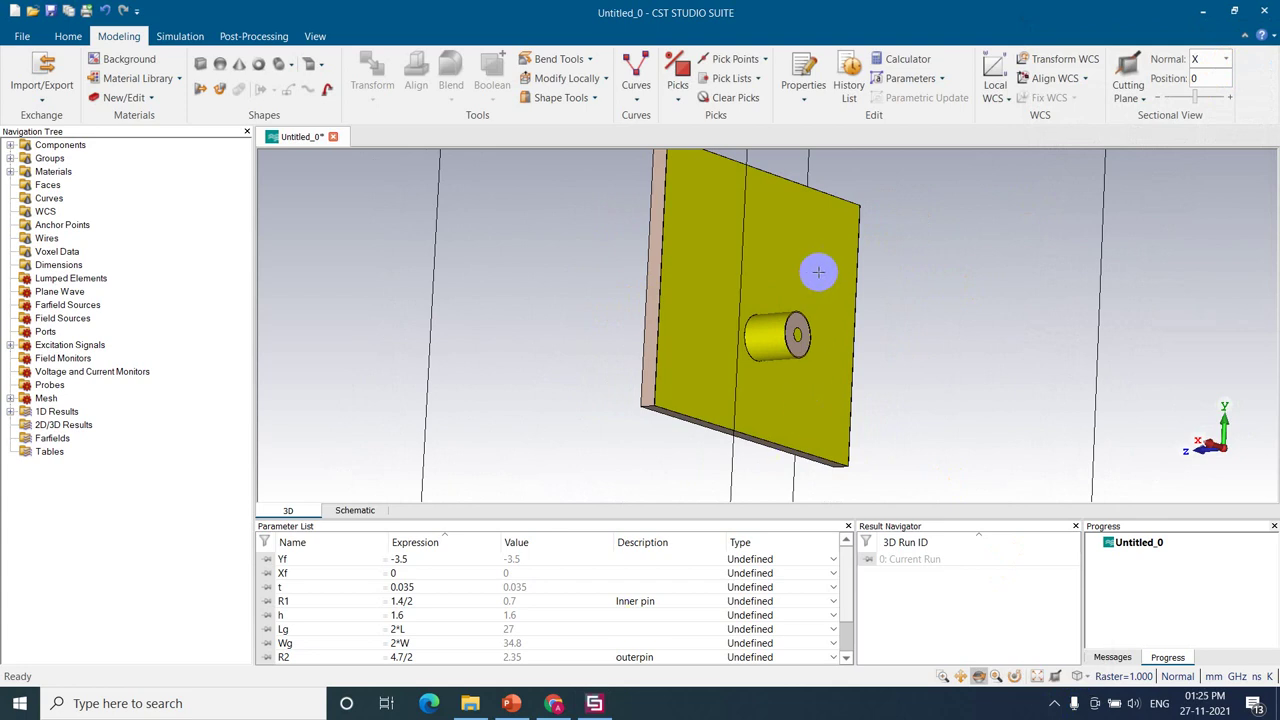
left_click_drag(820, 271, 696, 329)
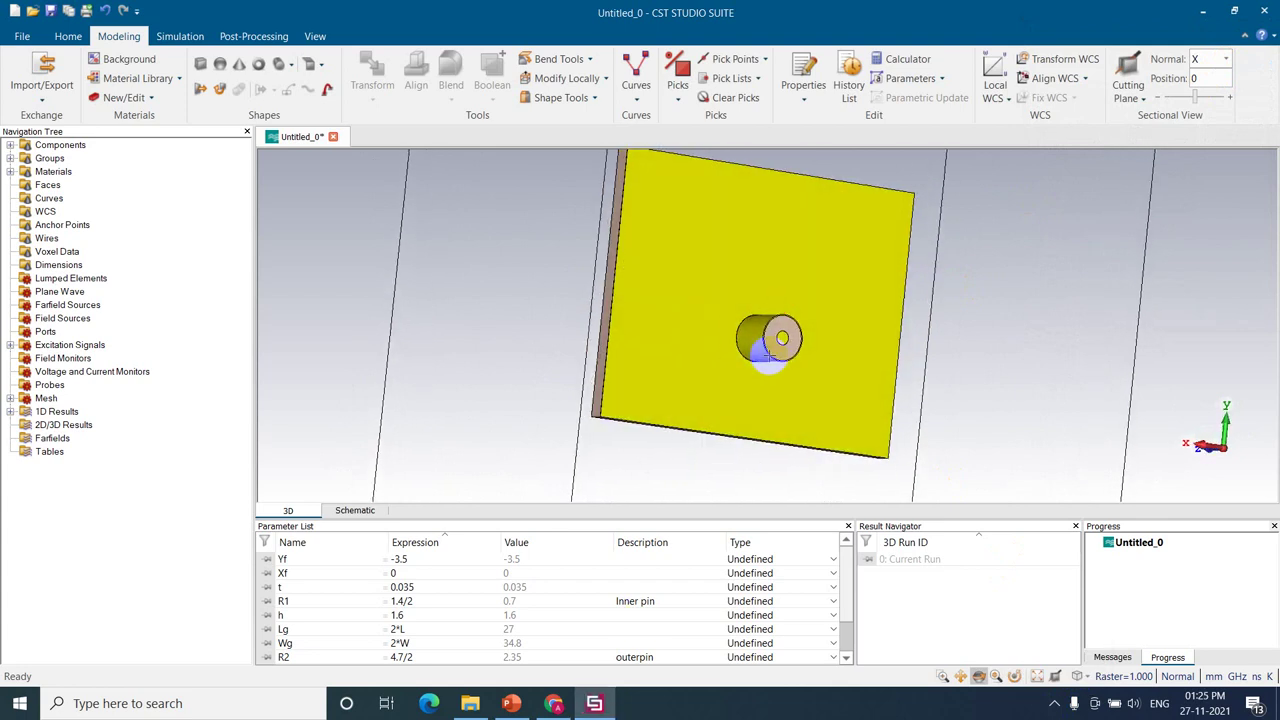
Step: Insert the Outercover solid into the Ground solid with a Boolean Insert operation
double_click(18, 145)
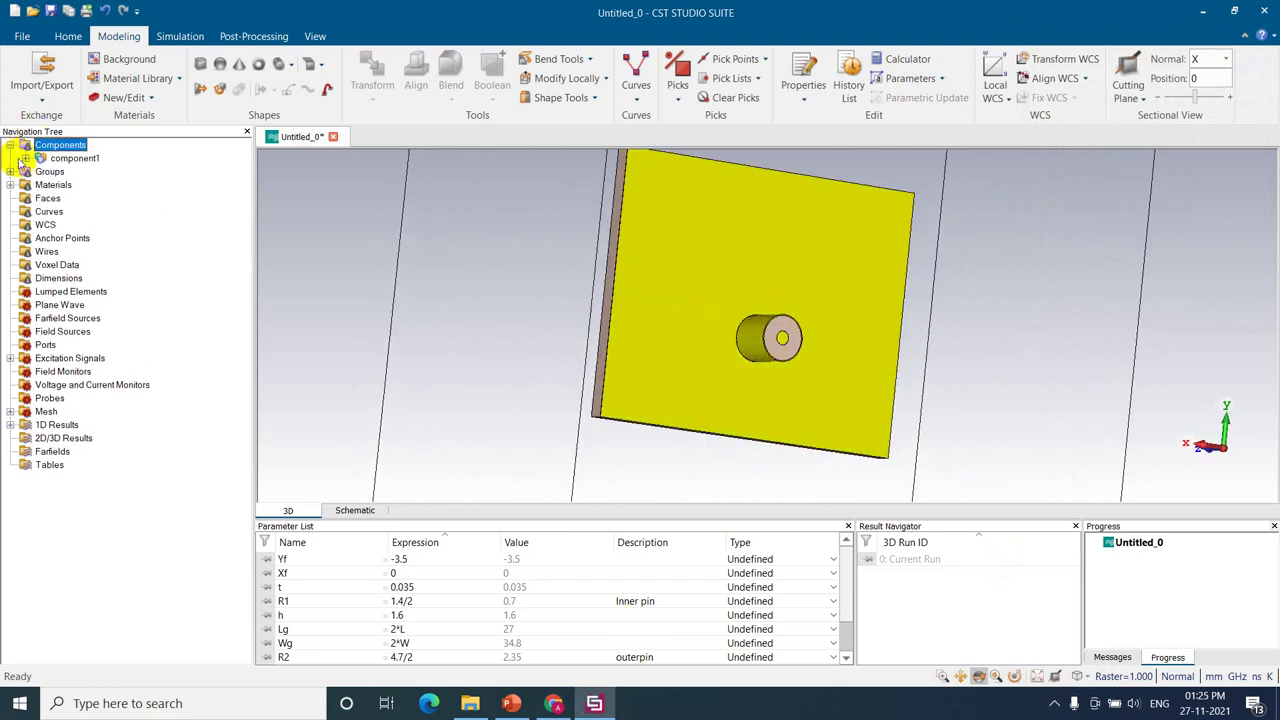
left_click(24, 158)
left_click(80, 172)
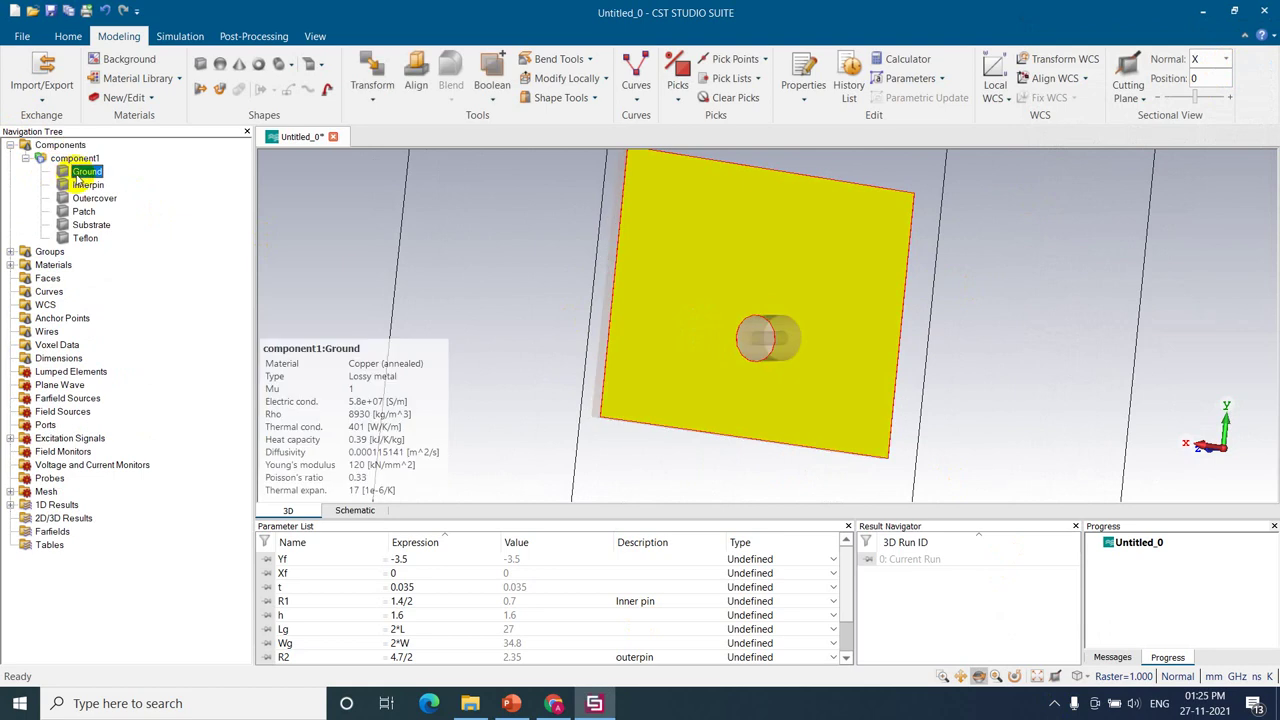
key("i")
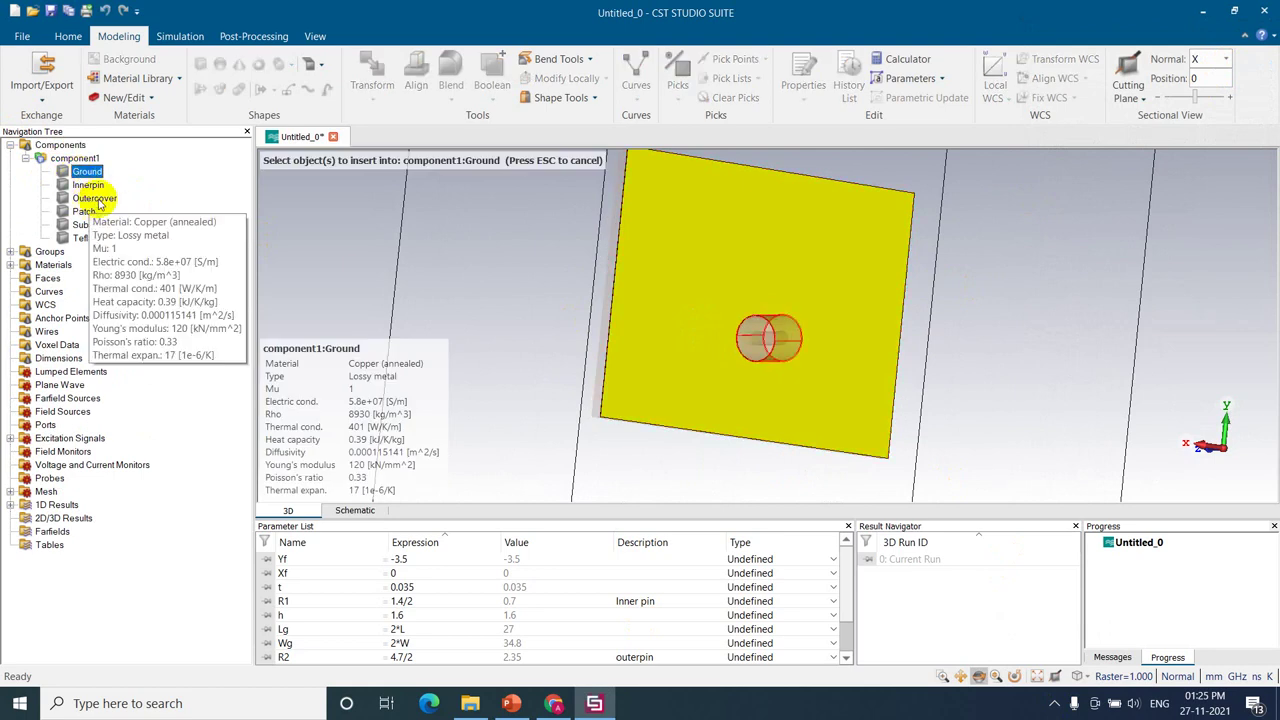
left_click(95, 200)
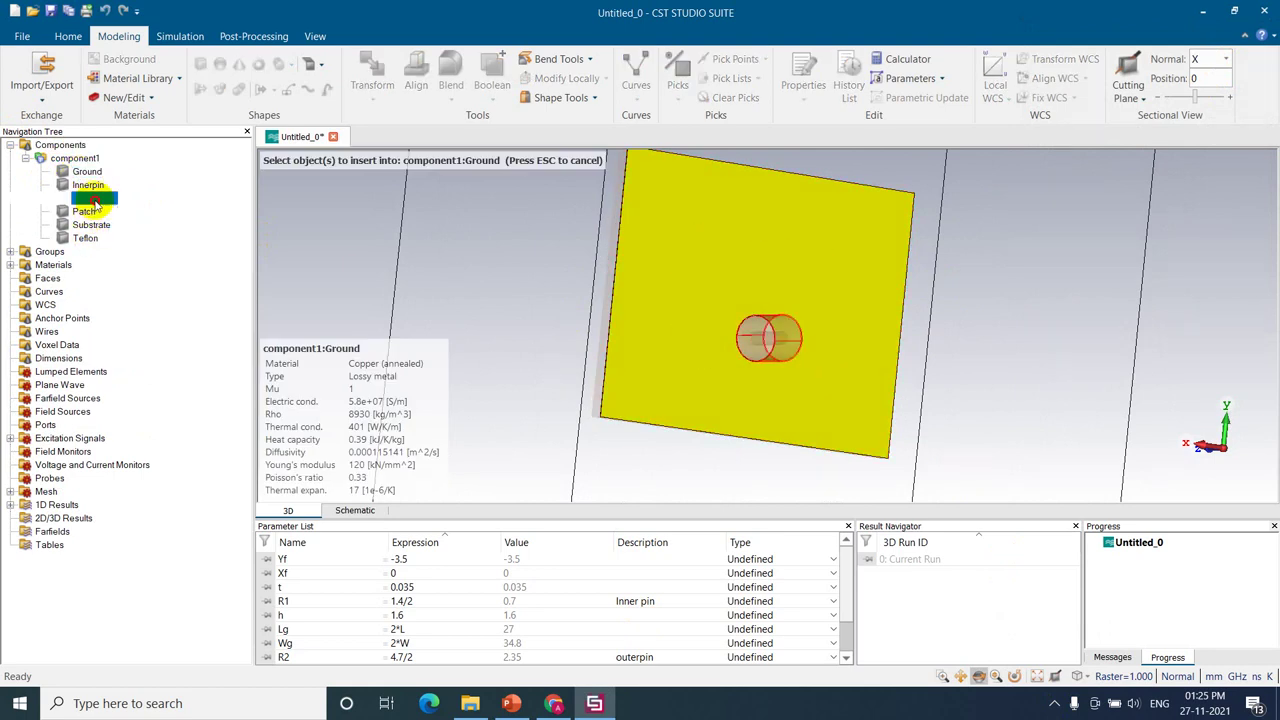
key("Return")
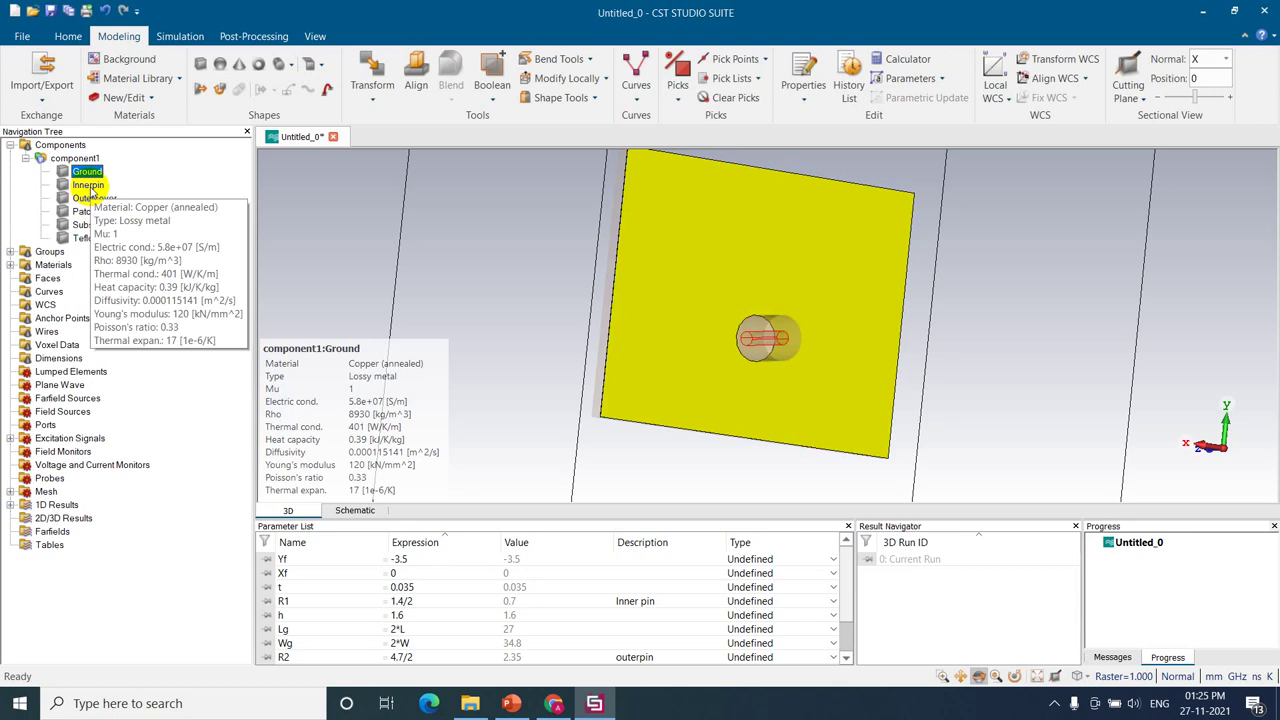
Step: Insert the Innerpin solid into the Patch with a Boolean Insert operation
left_click(86, 211)
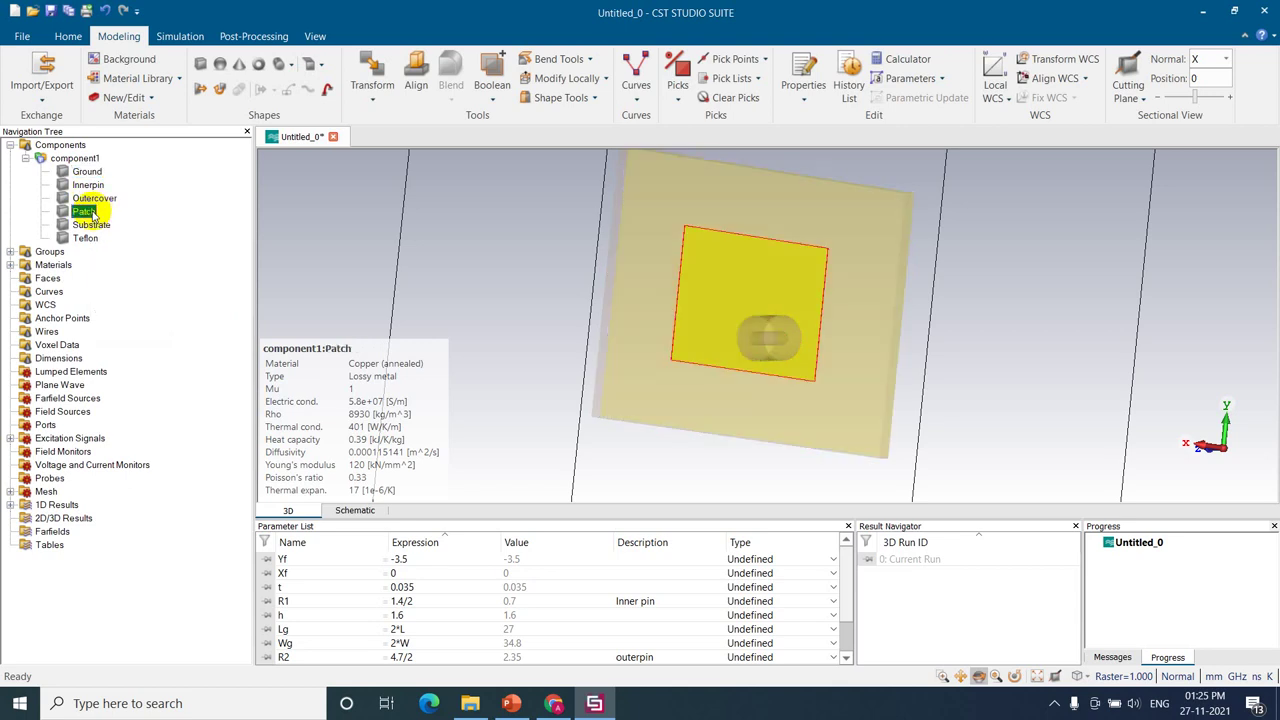
key("i")
left_click(88, 186)
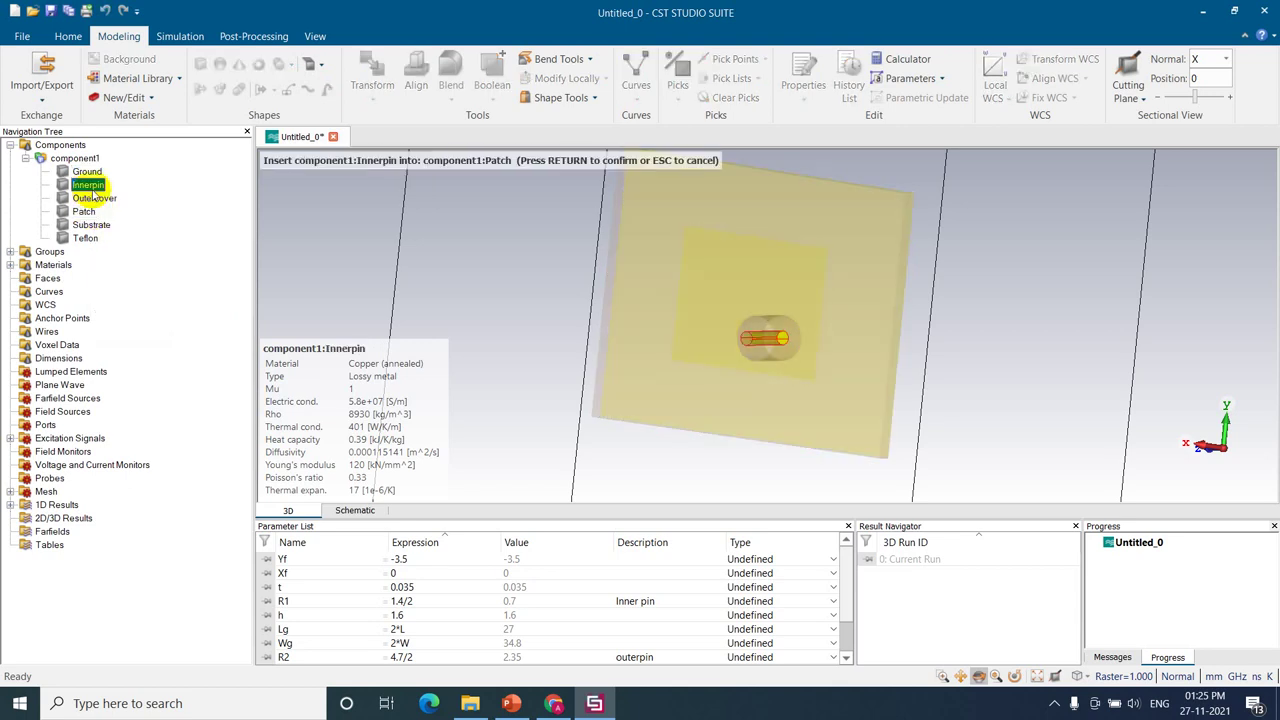
key("Return")
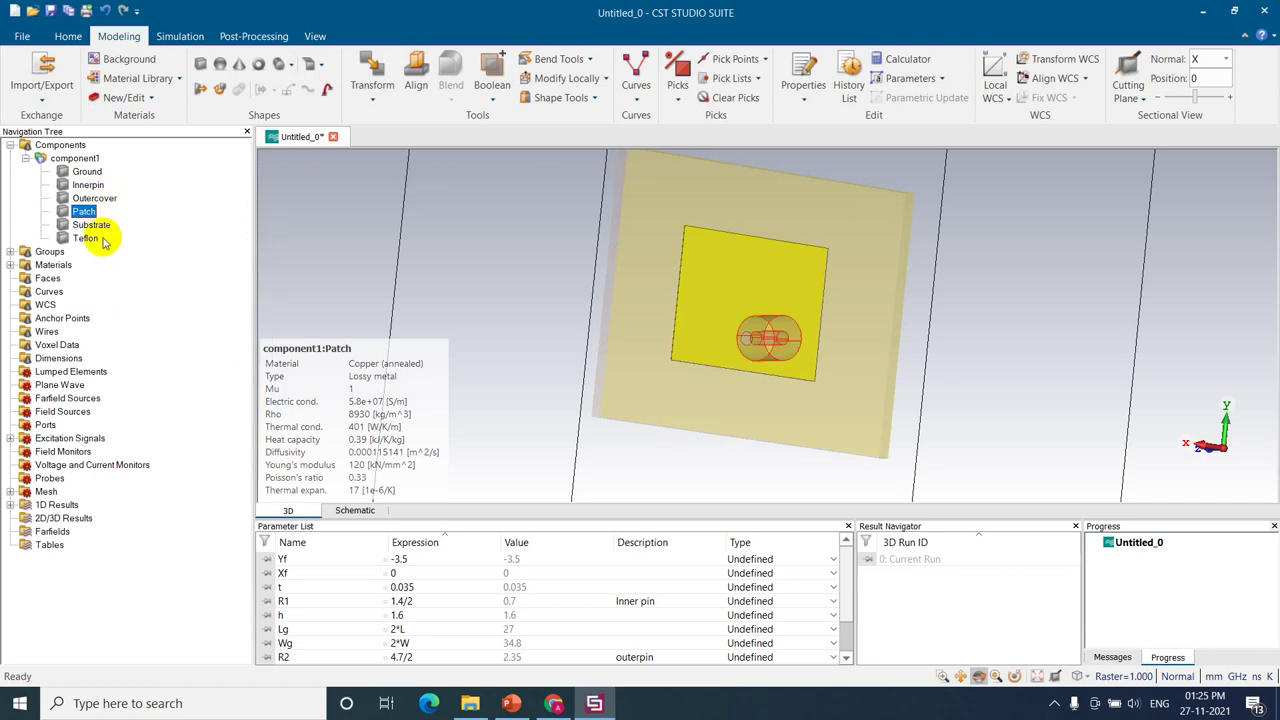
Step: Insert the Teflon solid into the Ground with a Boolean Insert operation
left_click(87, 172)
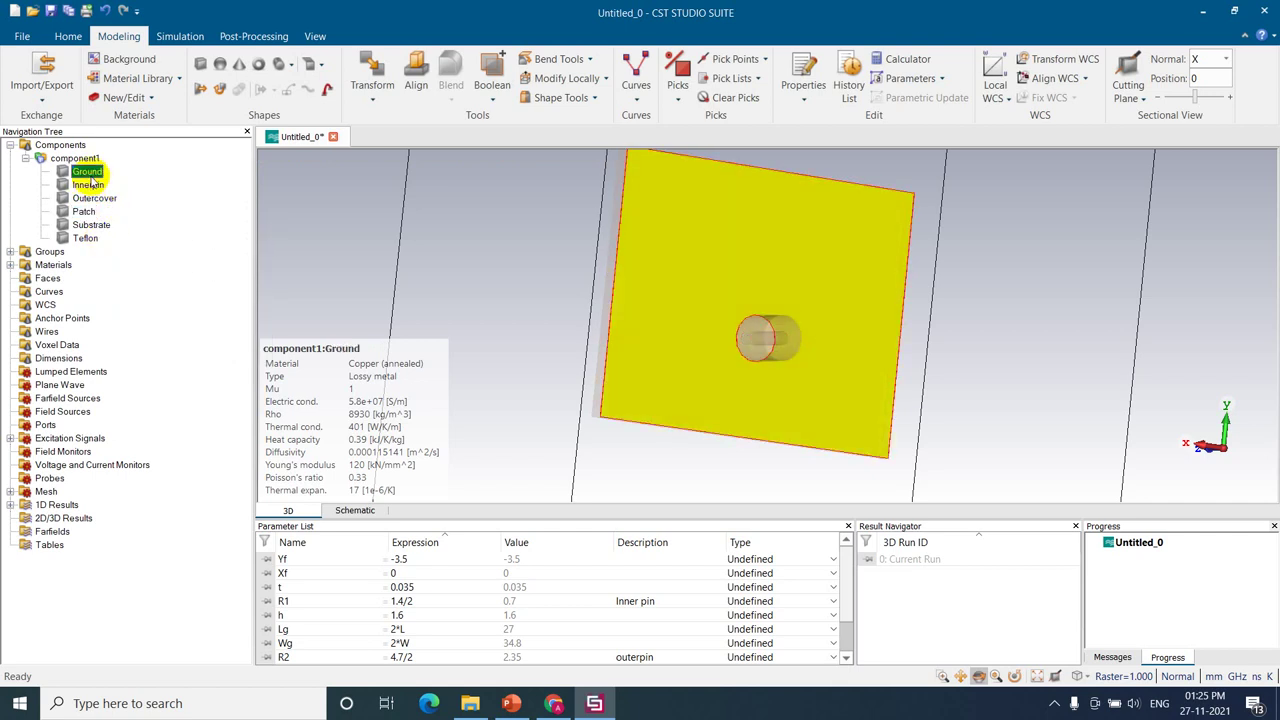
key("i")
left_click(85, 238)
key("Return")
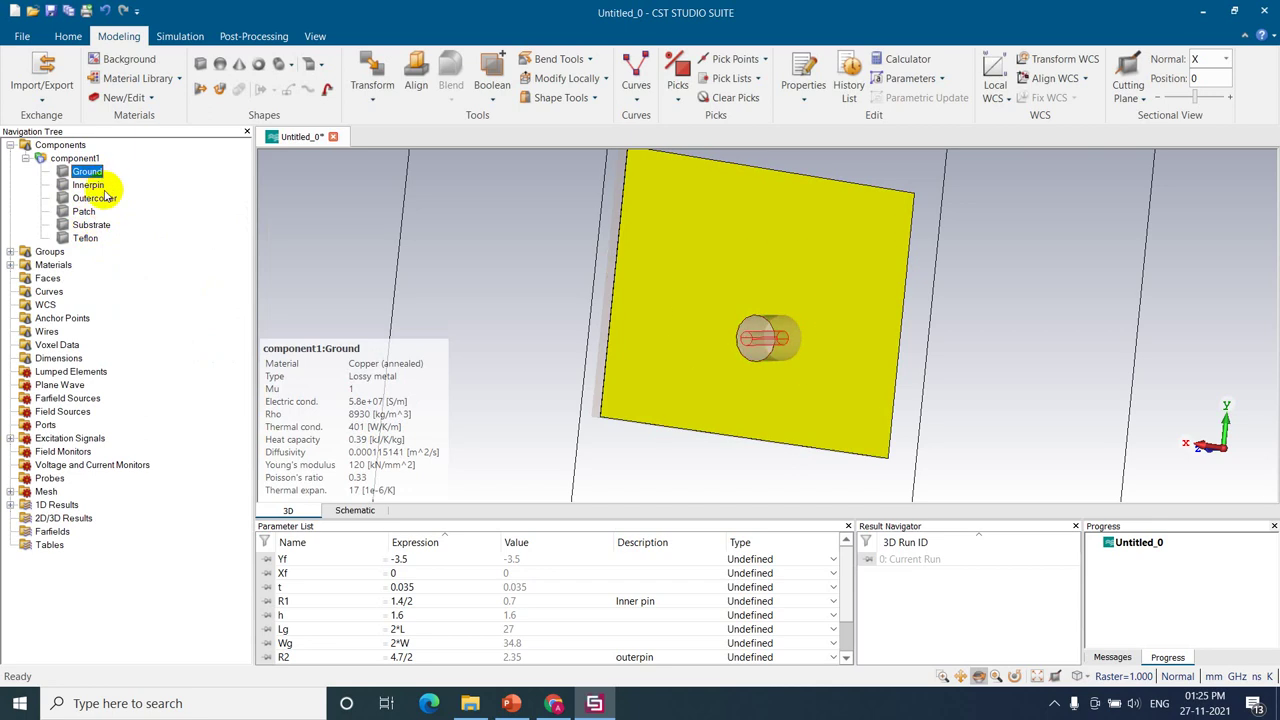
Step: Unite the Innerpin with the Patch using a Boolean Add operation
left_click(85, 211)
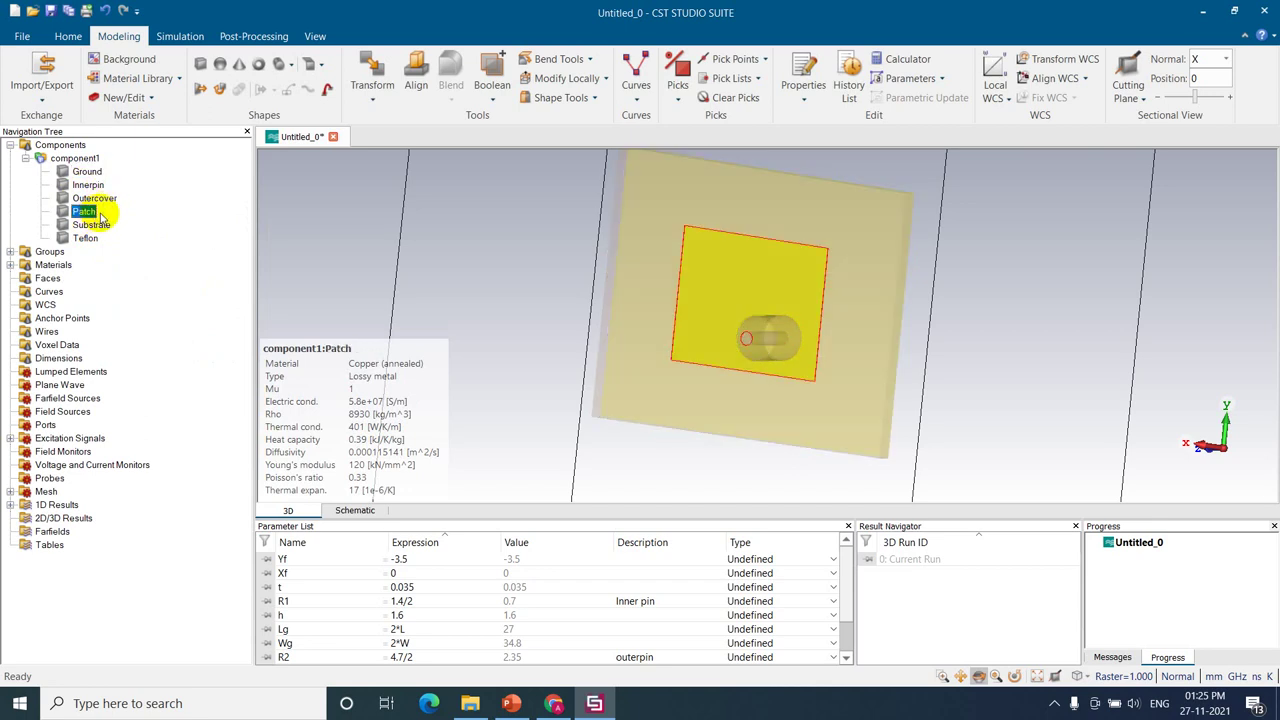
left_click(491, 88)
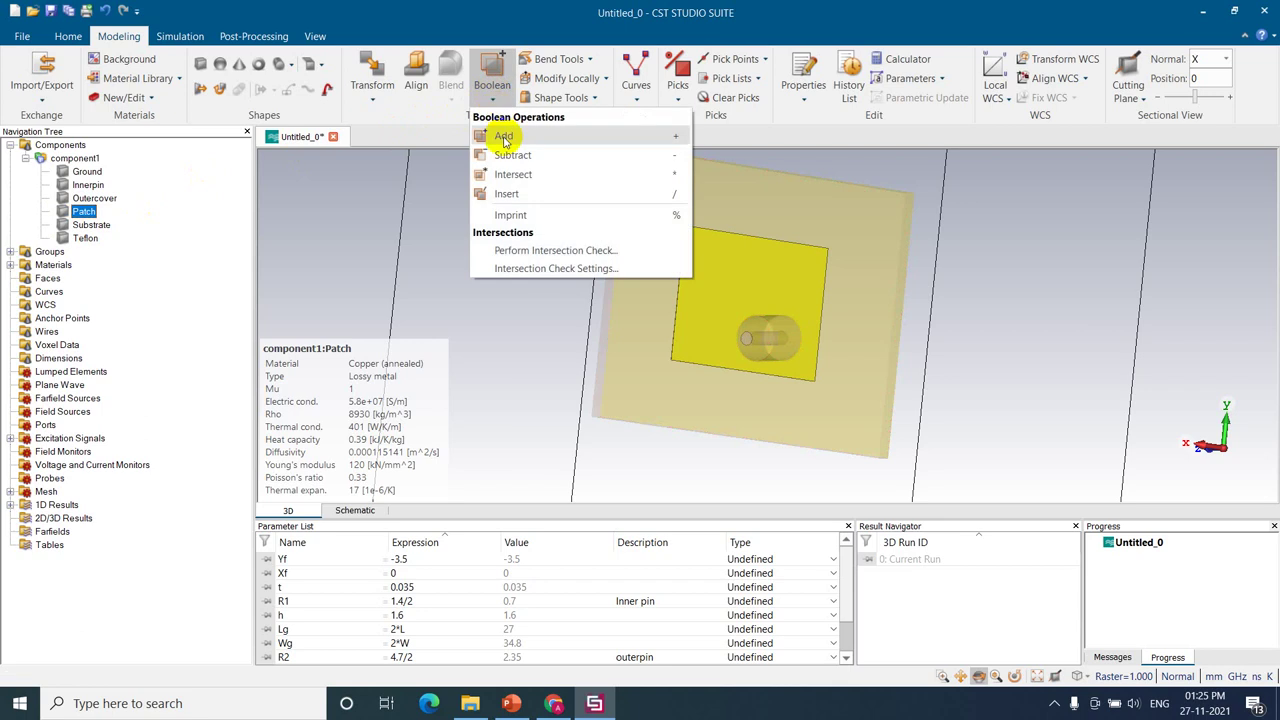
left_click(503, 139)
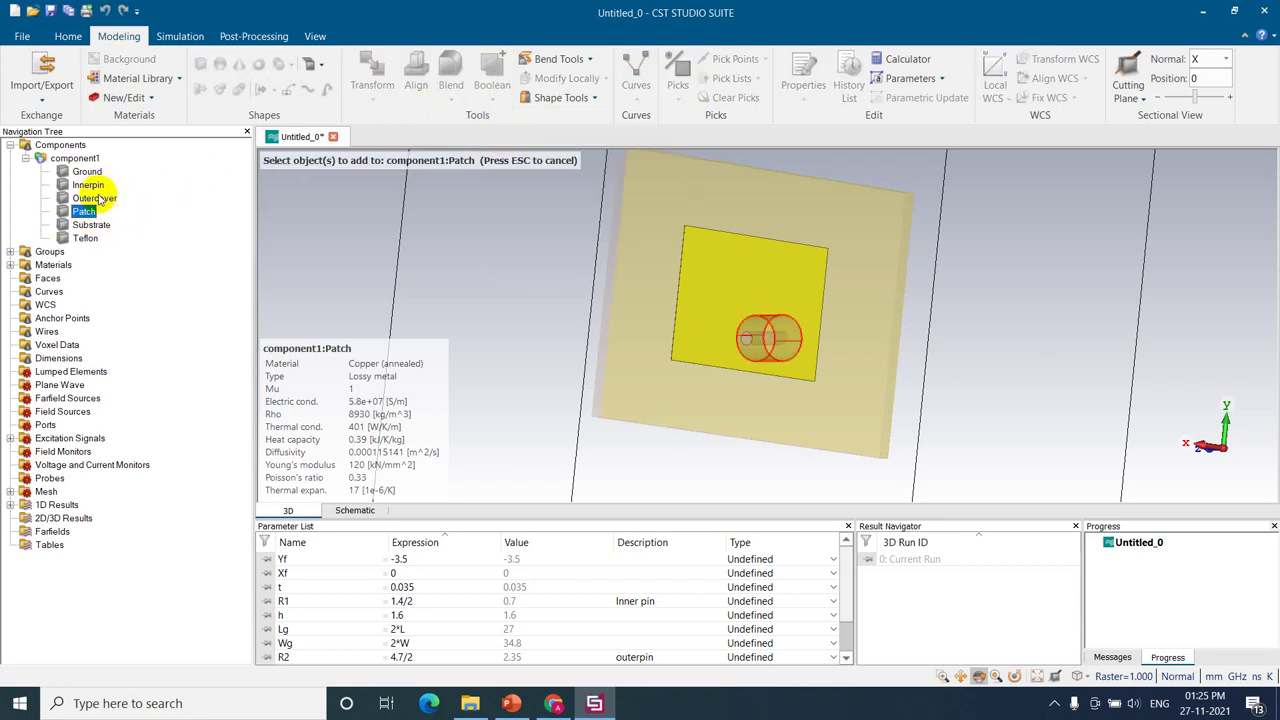
left_click(88, 185)
key("Return")
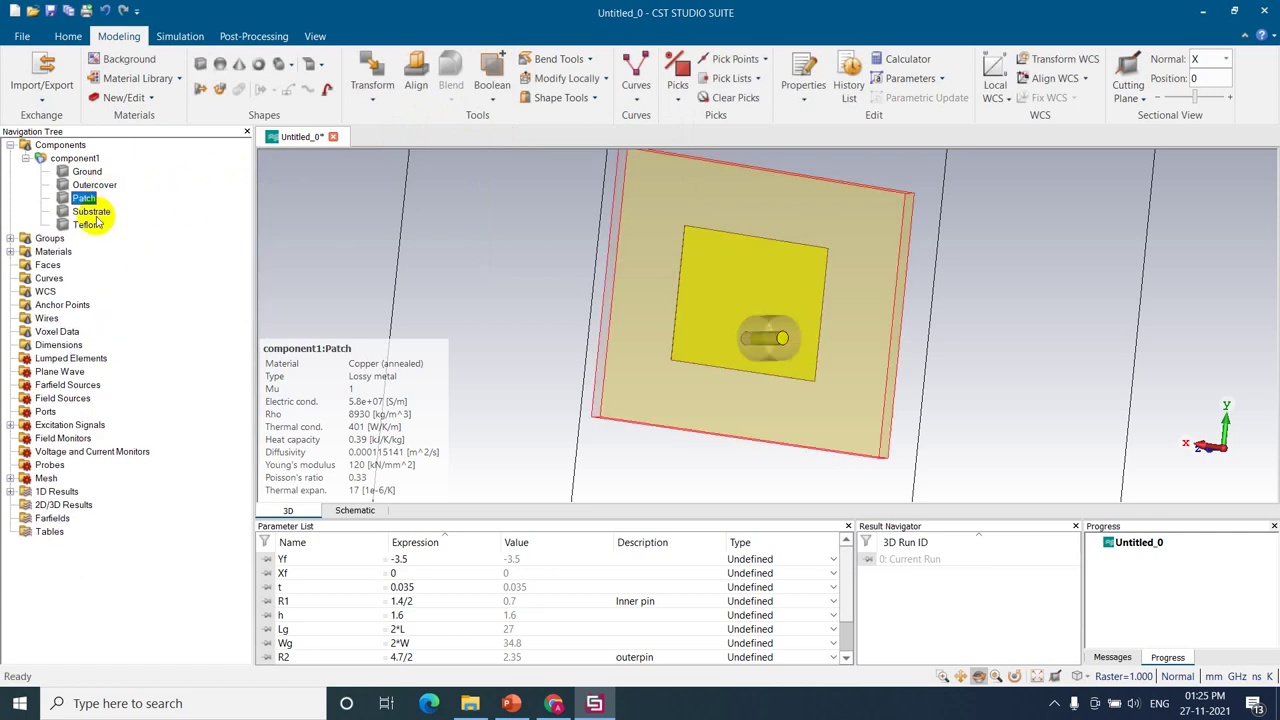
Step: Unite the Outercover with the Ground using a Boolean Add operation
left_click(94, 185)
left_click(88, 172)
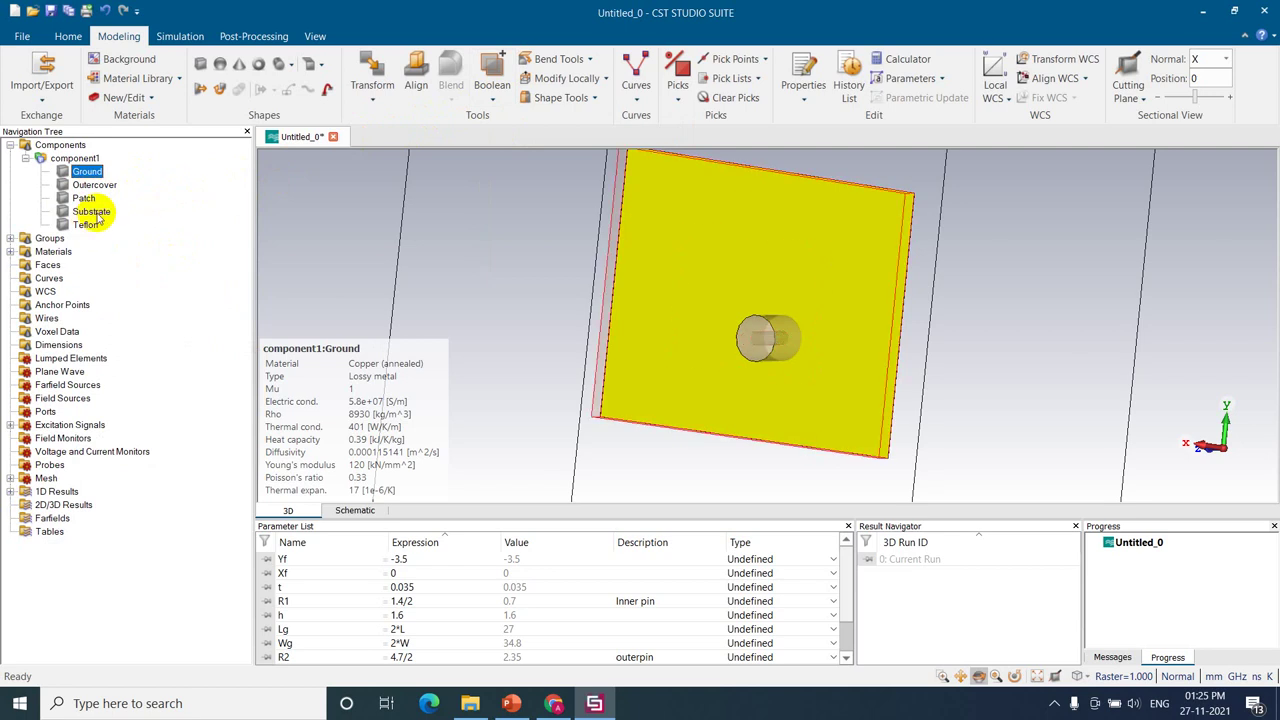
left_click(494, 104)
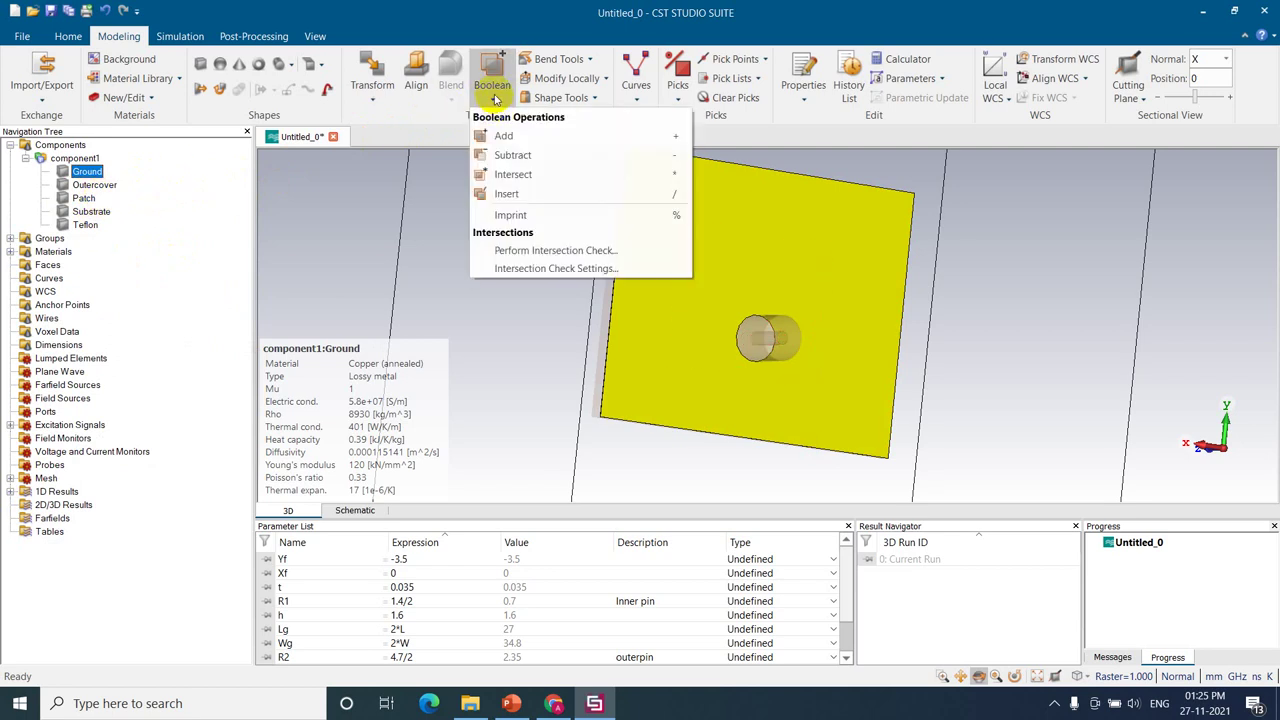
left_click(500, 131)
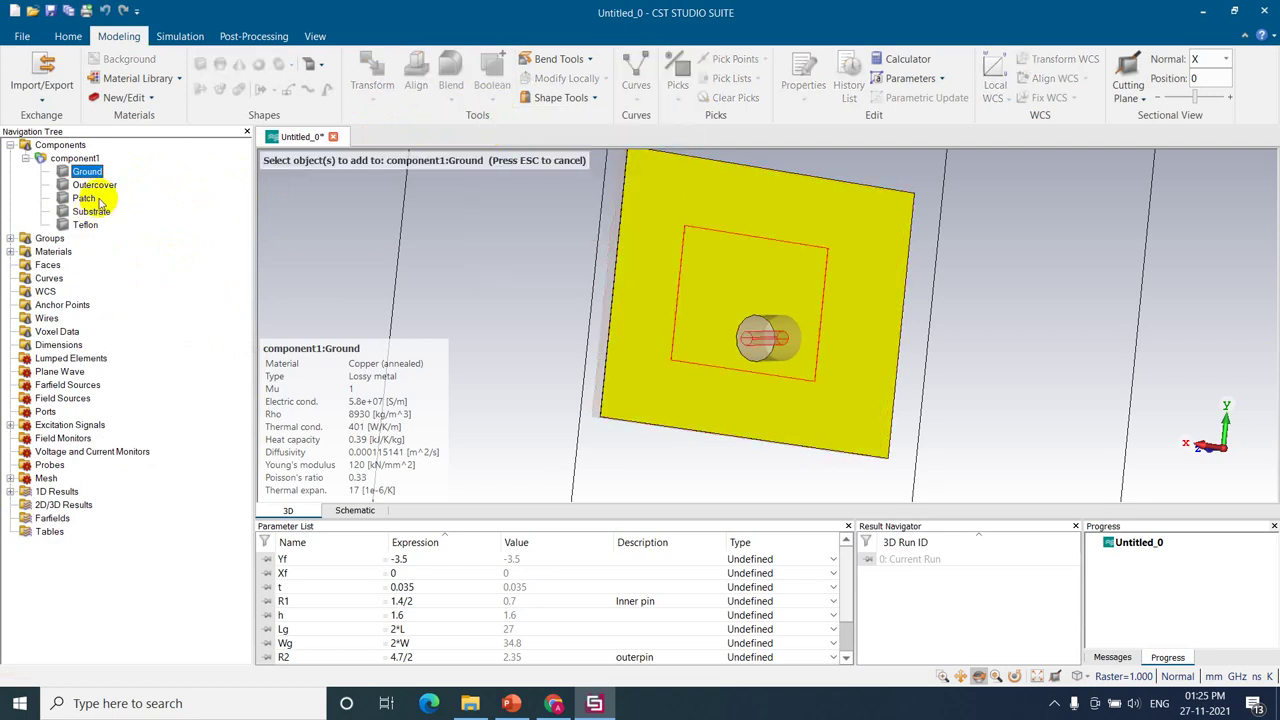
left_click(95, 185)
key("Return")
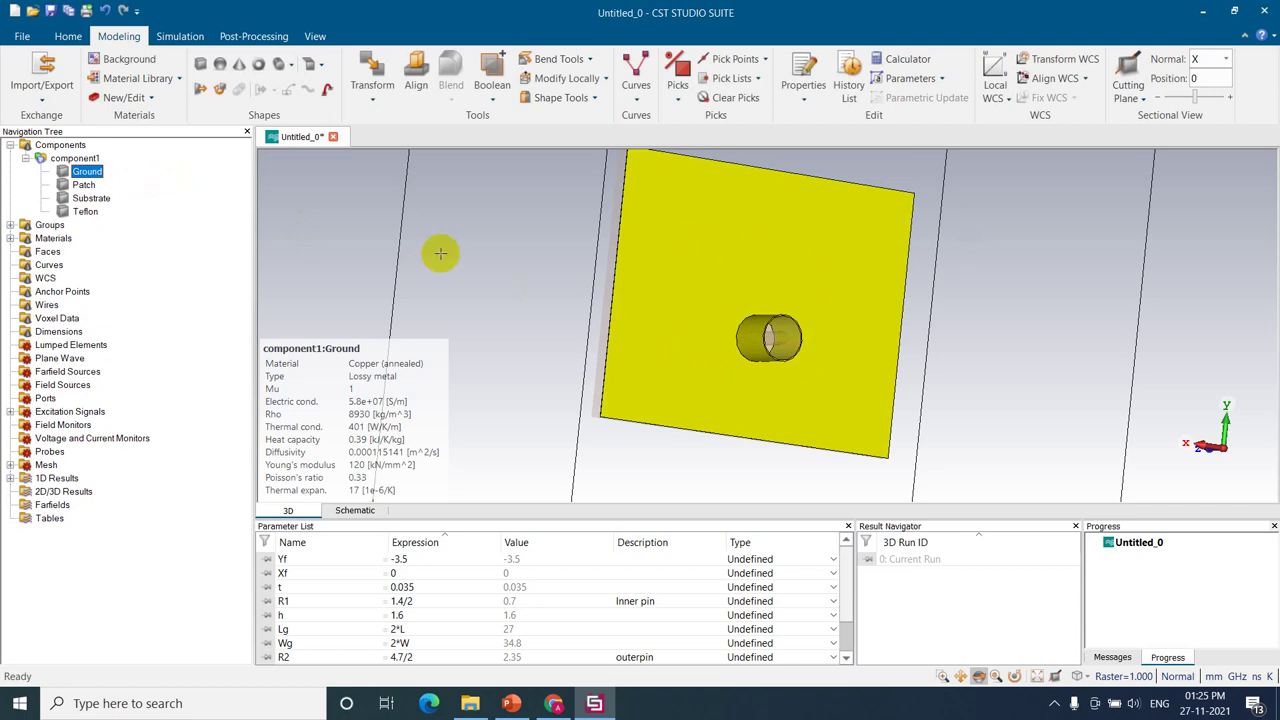
Step: Pick the ring-shaped Teflon end face of the coaxial feed behind the ground plane
left_click(76, 158)
left_click_drag(843, 343, 671, 300)
scroll(735, 337, "up", 2)
scroll(737, 337, "up", 2)
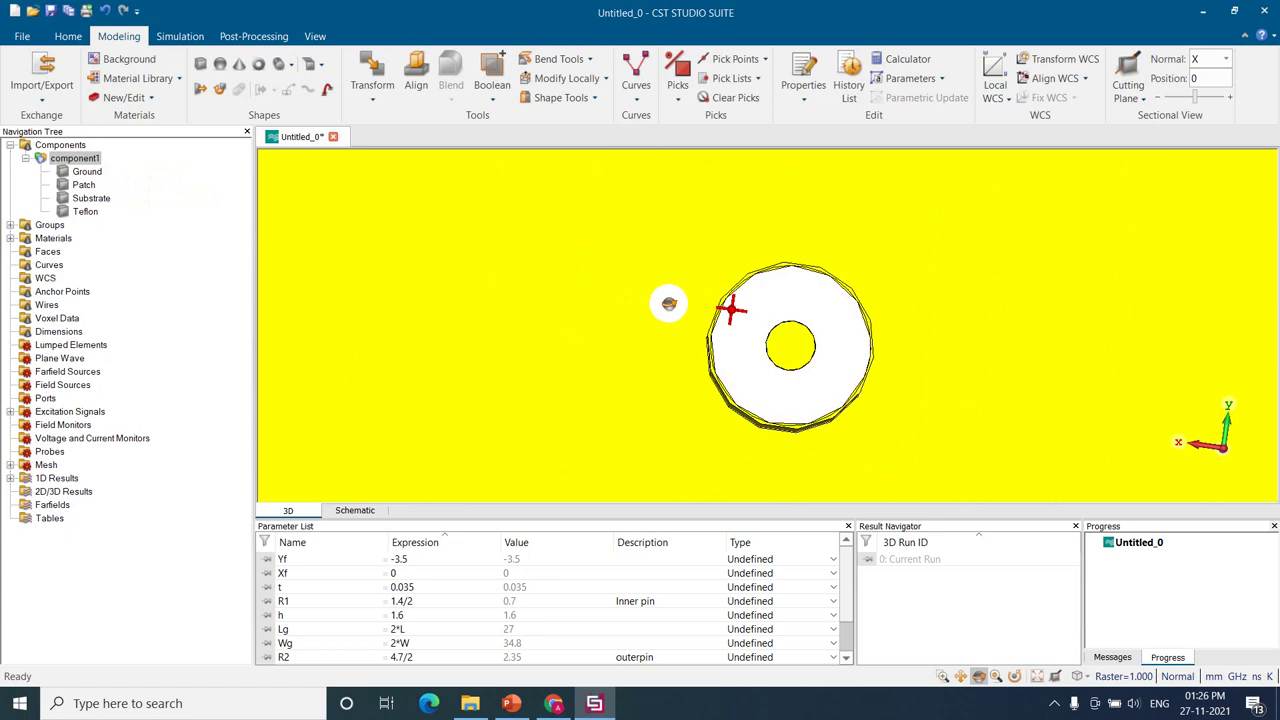
left_click(677, 98)
left_click(540, 240)
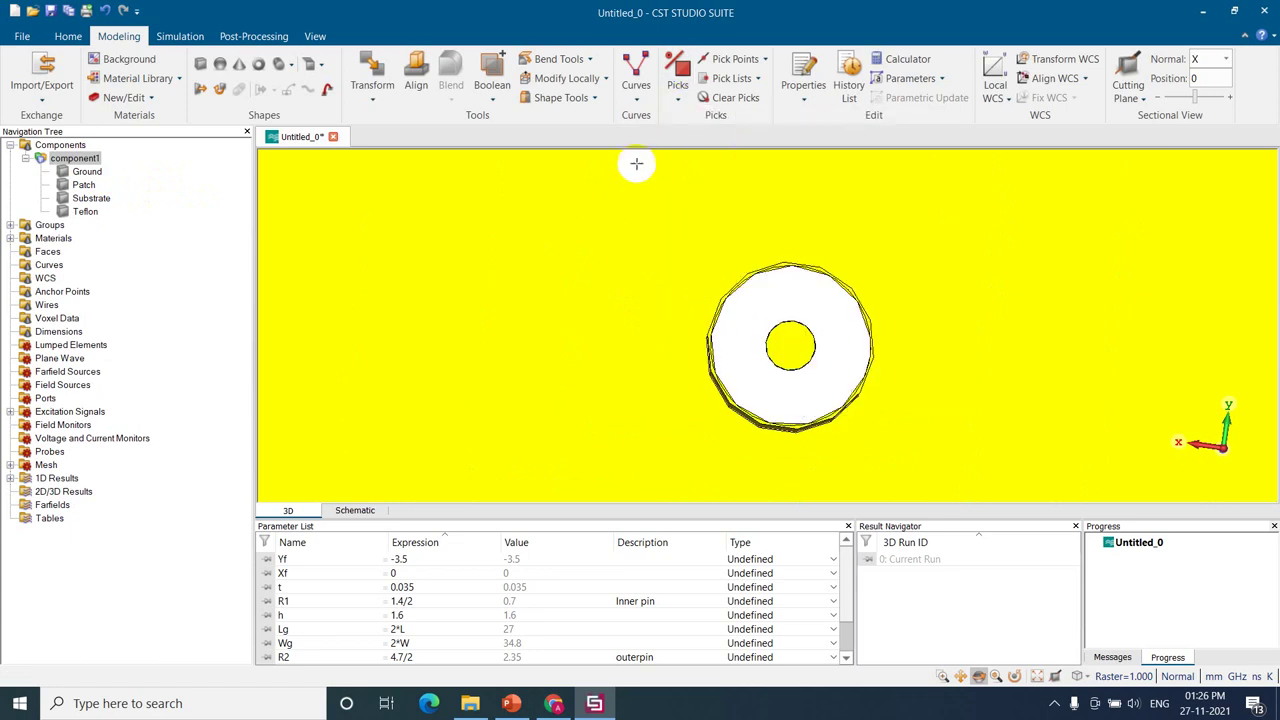
left_click(678, 99)
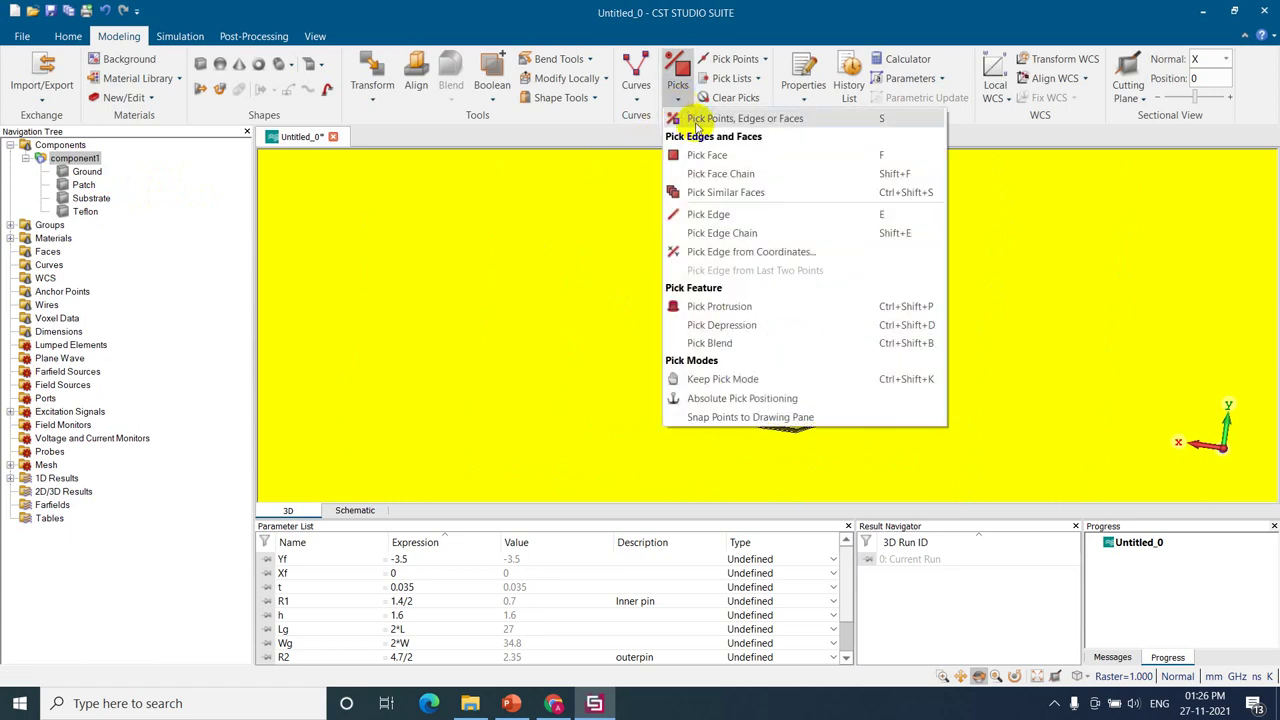
left_click(720, 156)
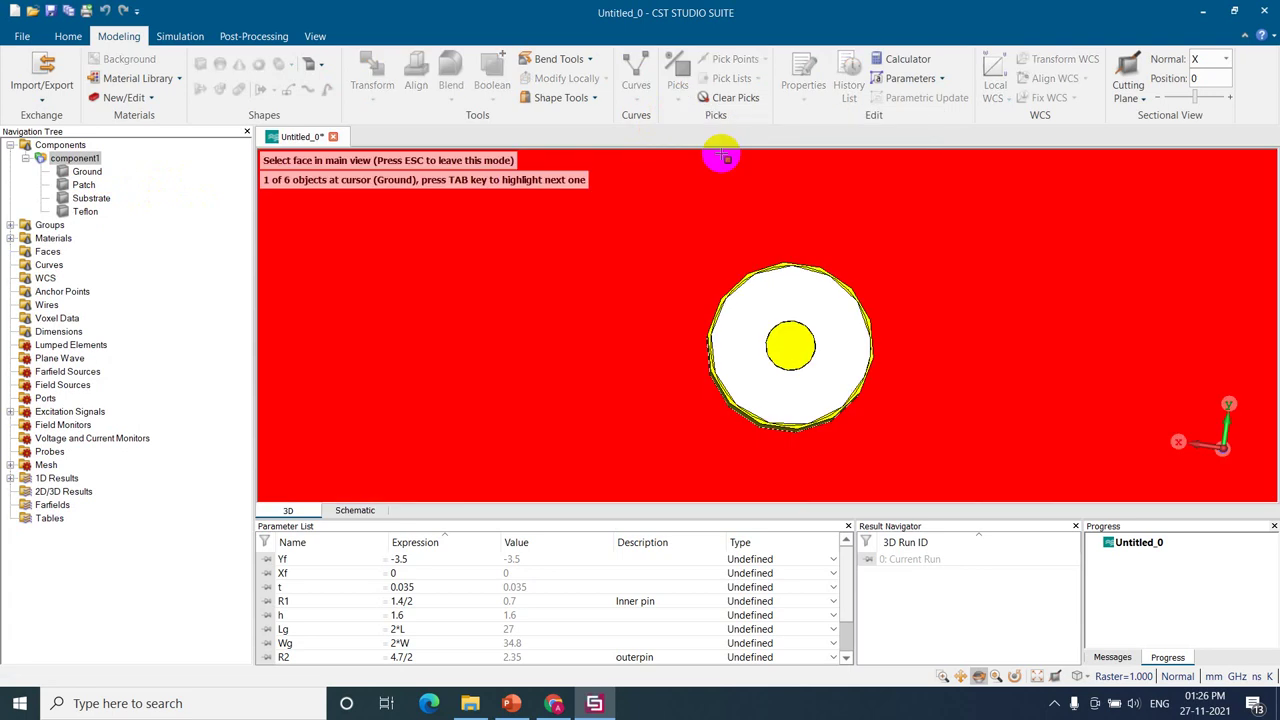
left_click(770, 312)
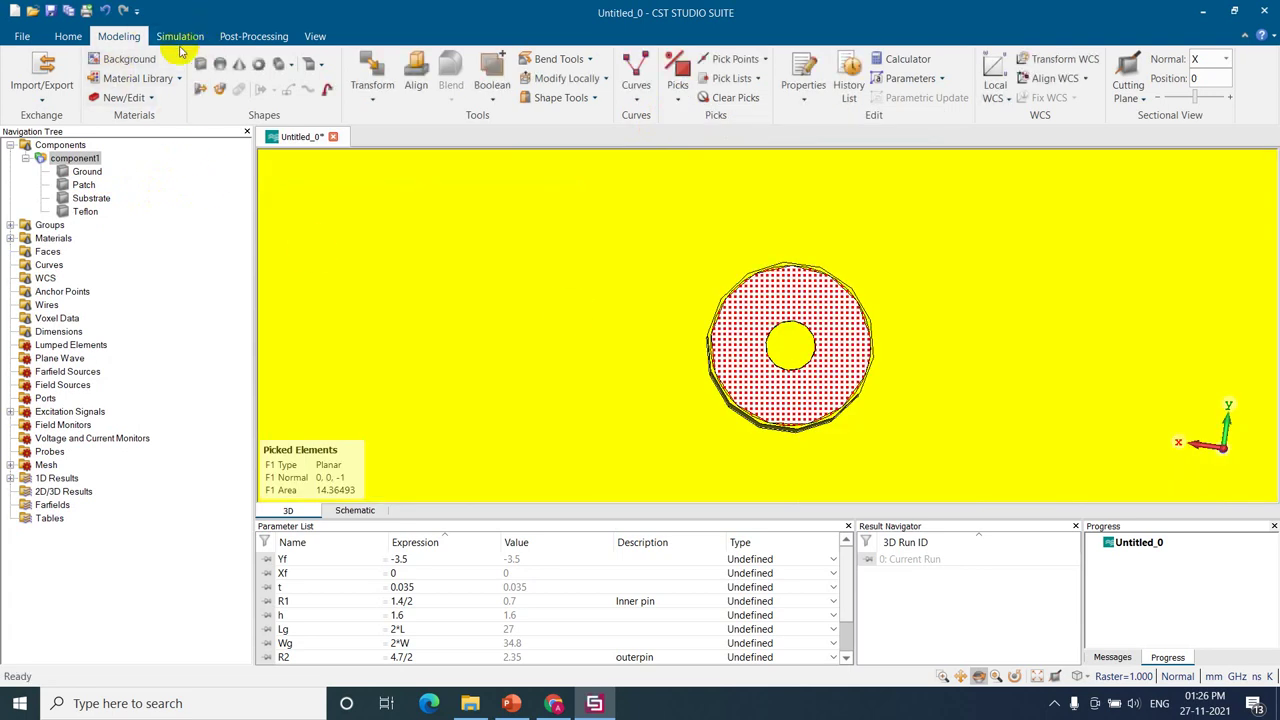
Step: Create a waveguide port on the picked Teflon face, keeping the default port settings
left_click(68, 37)
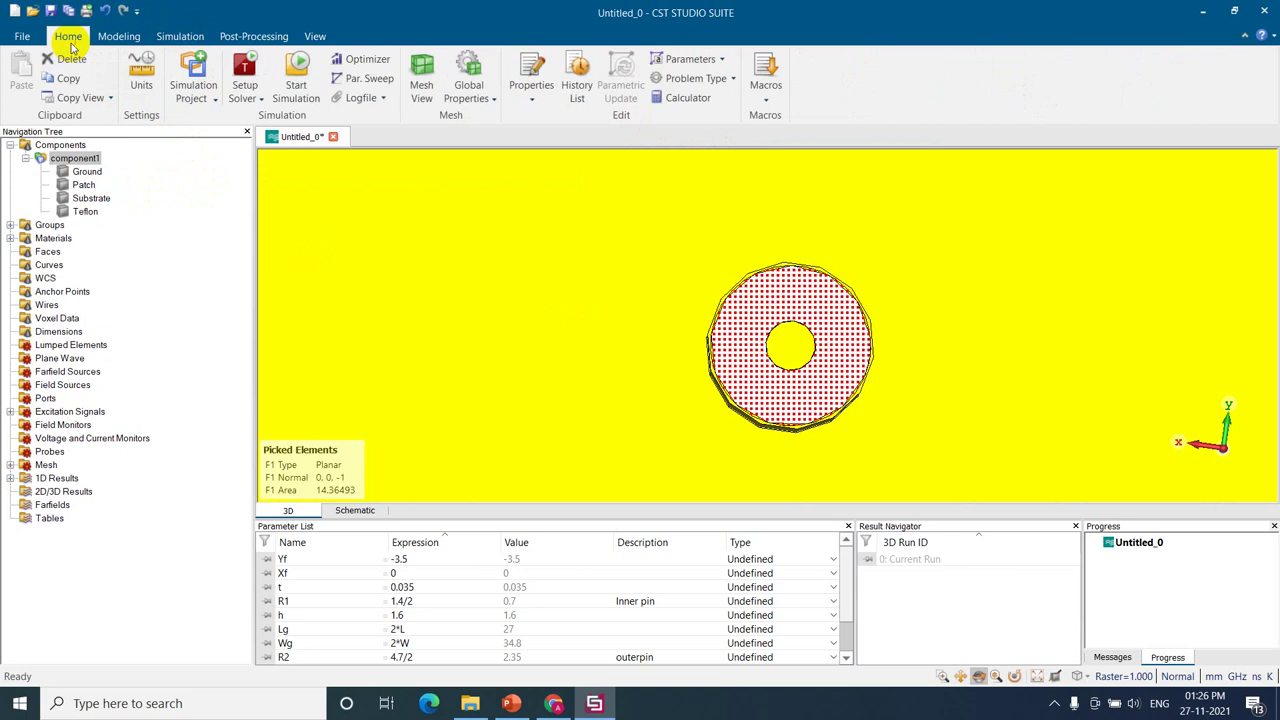
left_click(180, 36)
left_click(120, 68)
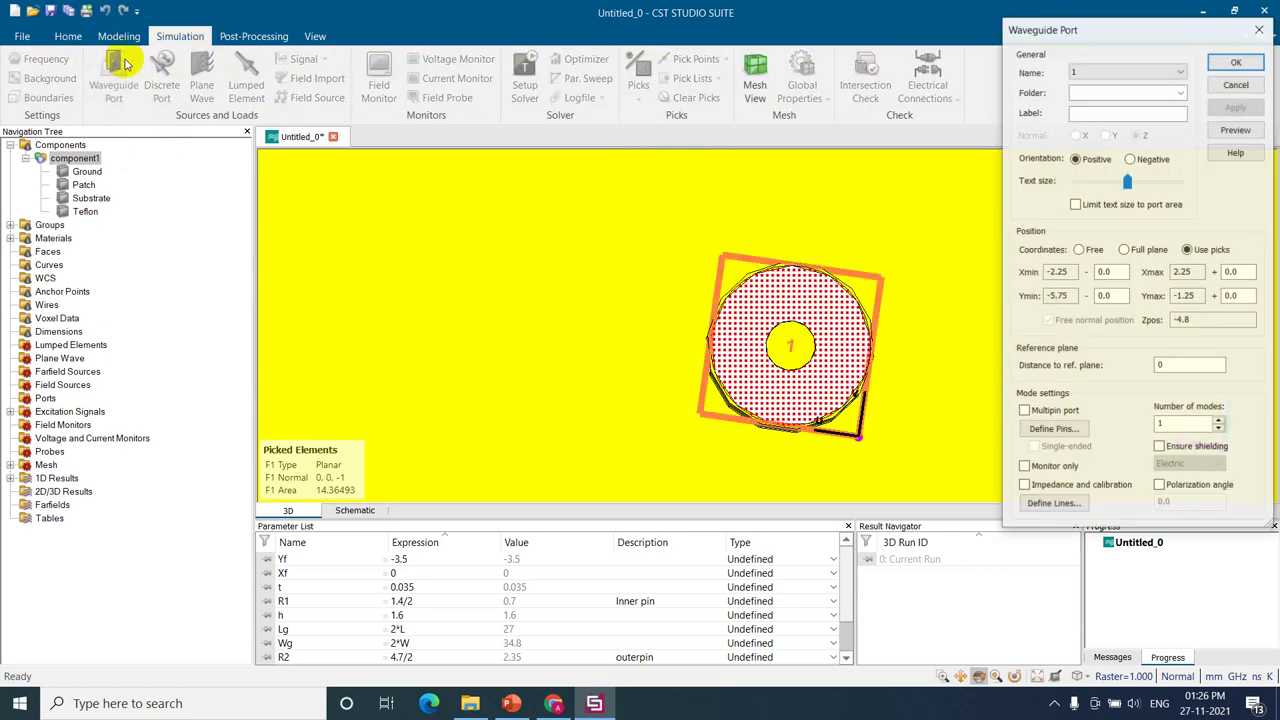
left_click(1237, 64)
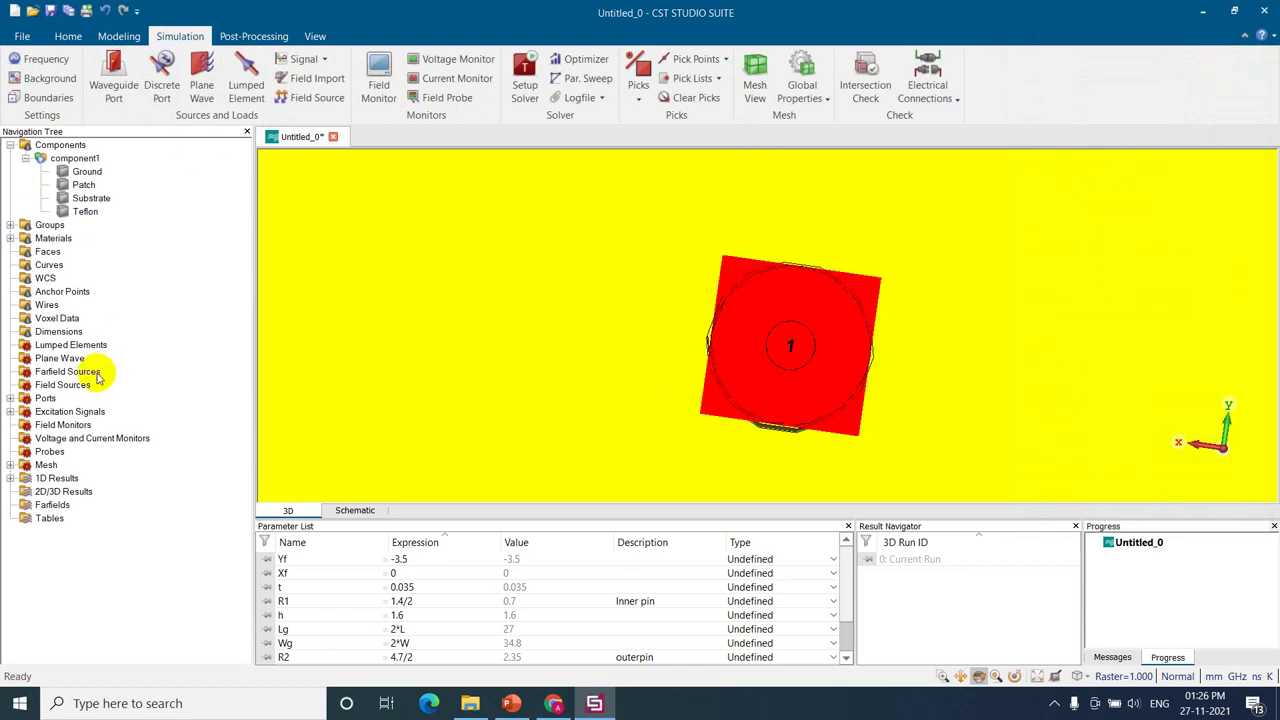
Step: Set the waveguide port's distance to the reference plane to -3*h
left_click(10, 398)
double_click(62, 411)
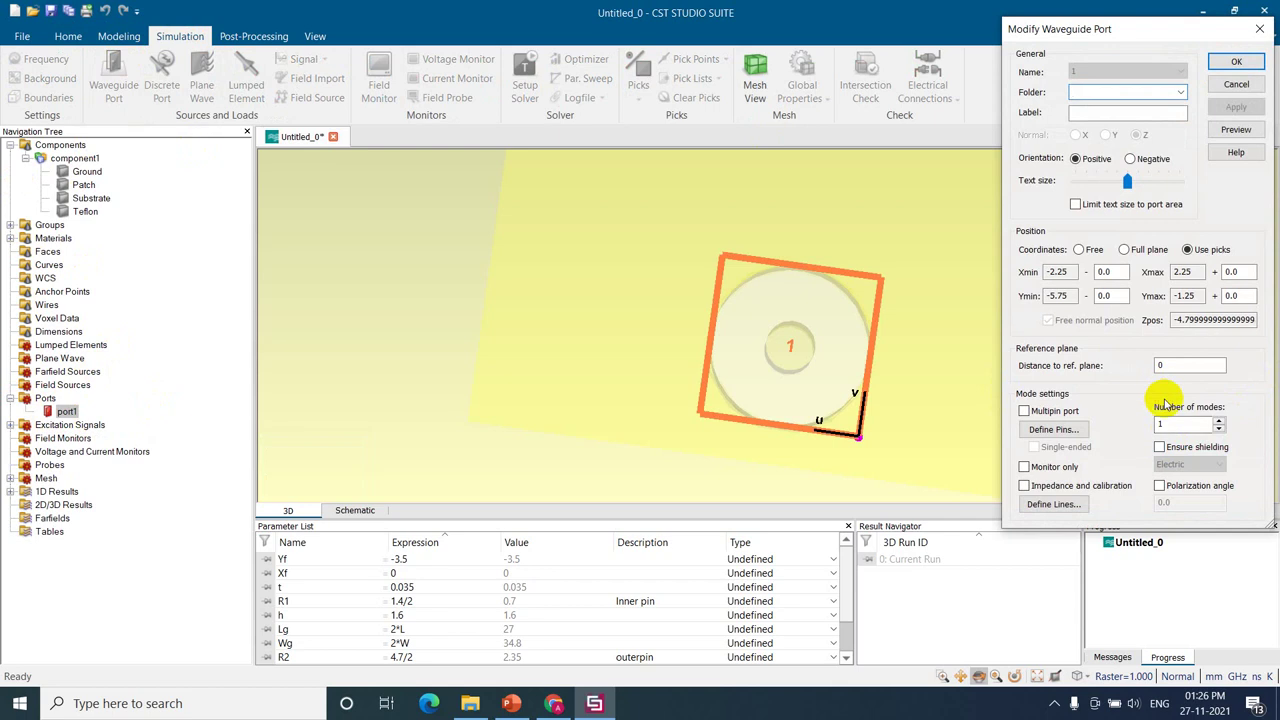
double_click(1160, 370)
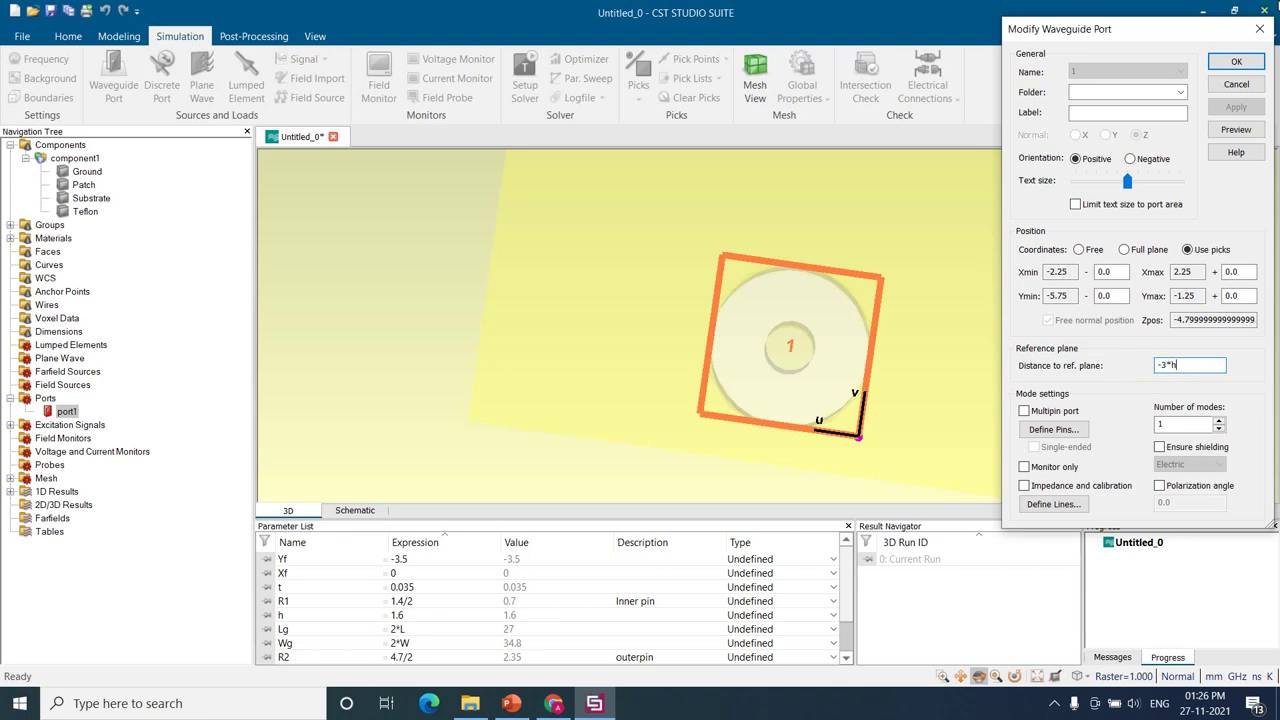
left_click(1236, 61)
Step: Show the whole antenna from the front and start the simulation with the selected solver
left_click_drag(709, 265, 660, 306)
left_click(57, 159)
scroll(679, 316, "down", 5)
key("space")
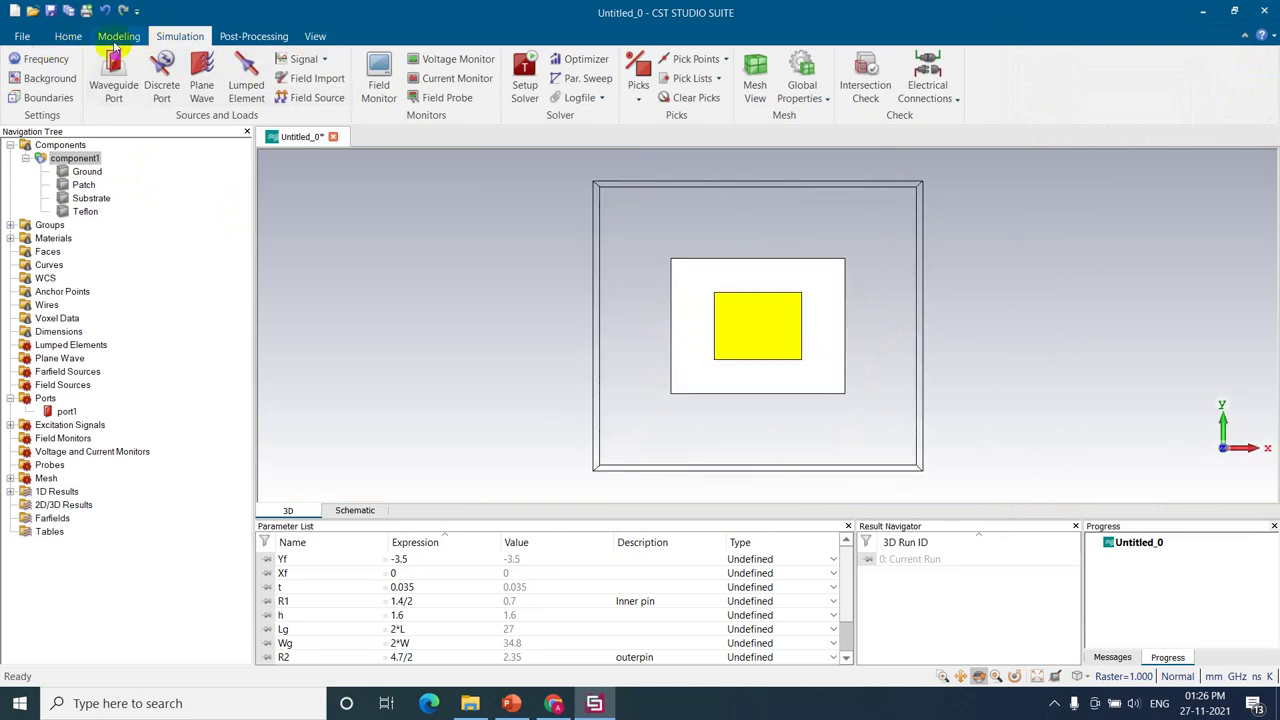
left_click(72, 38)
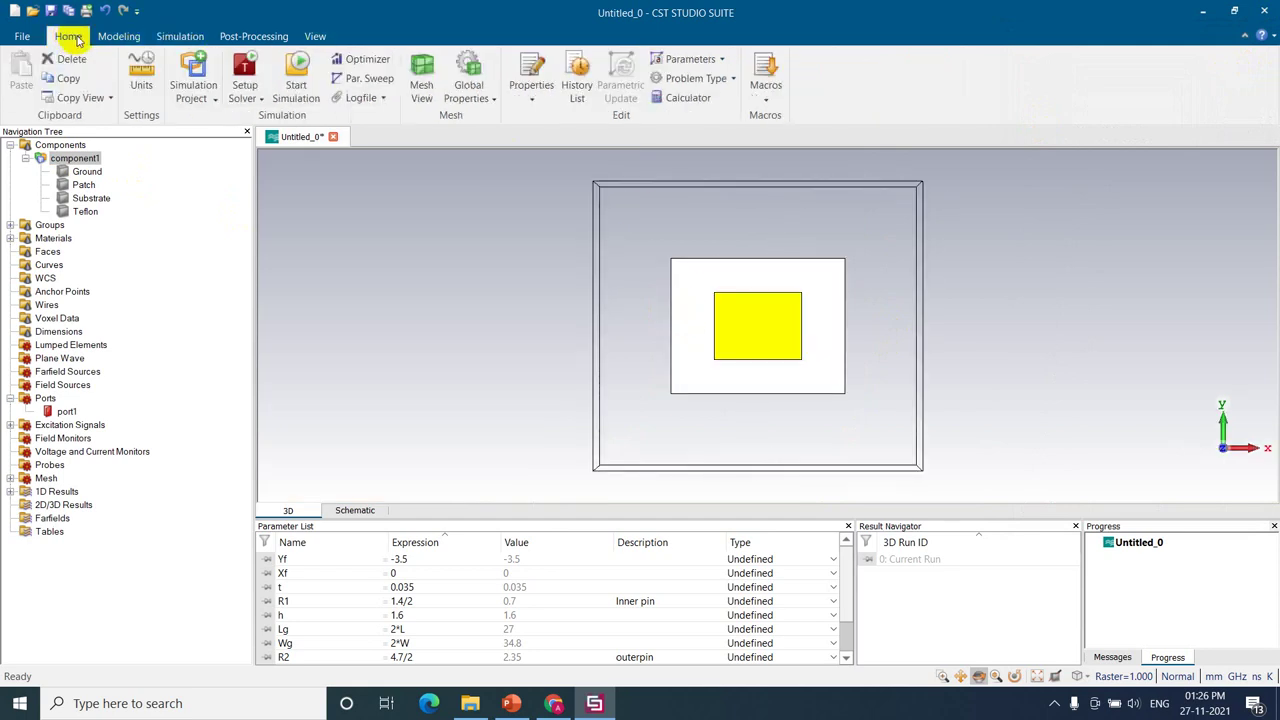
left_click(299, 70)
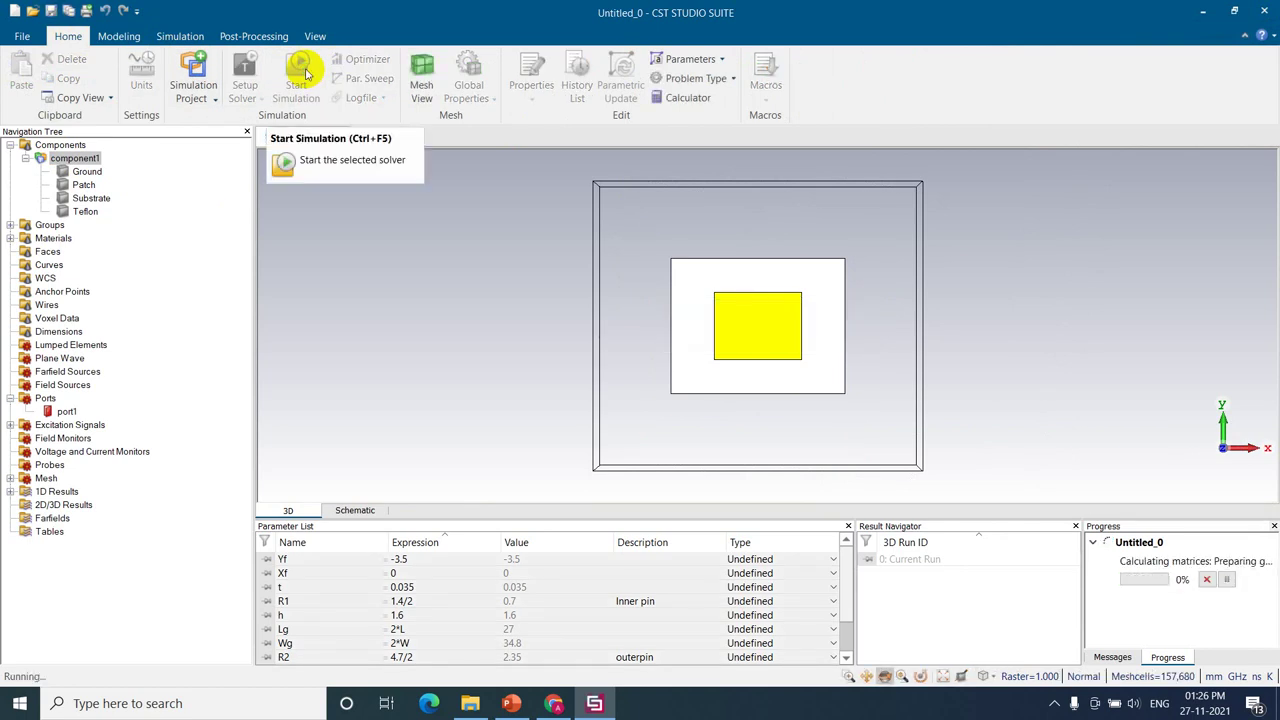
left_click(1054, 707)
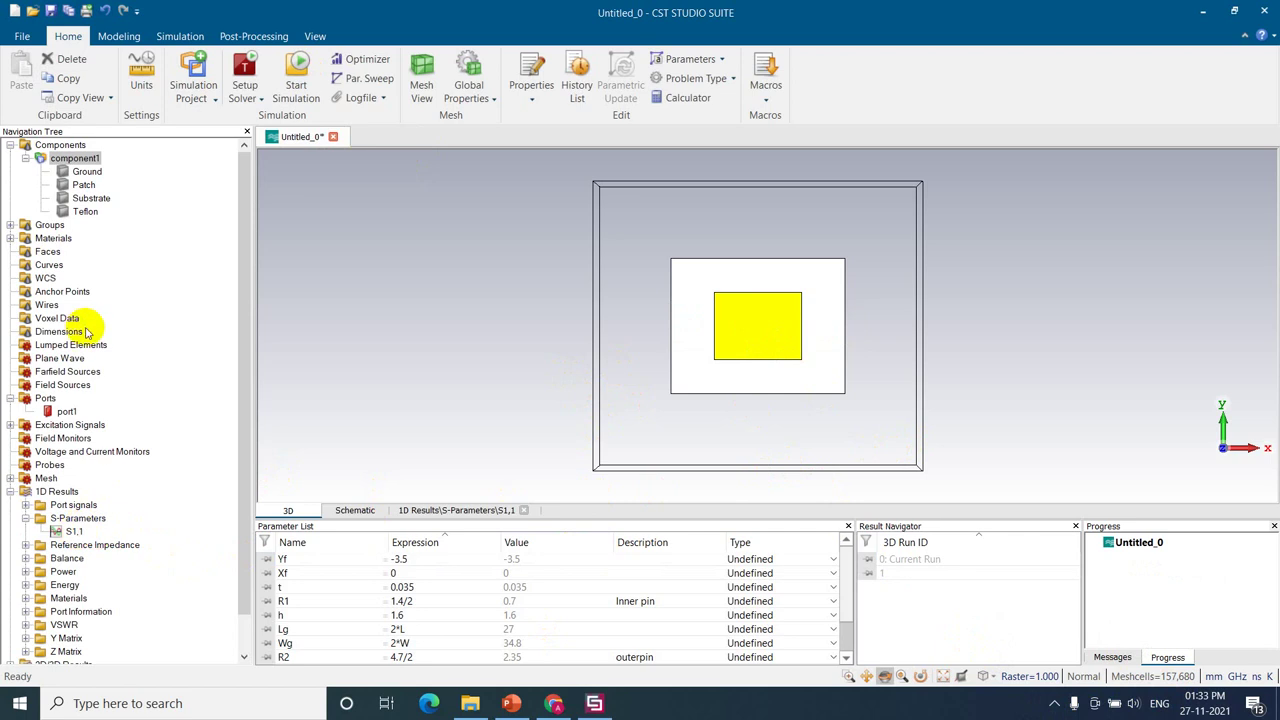
Step: Display the S1,1 magnitude plot and place an axis marker at the minimum of the curve
scroll(66, 440, "down", 1)
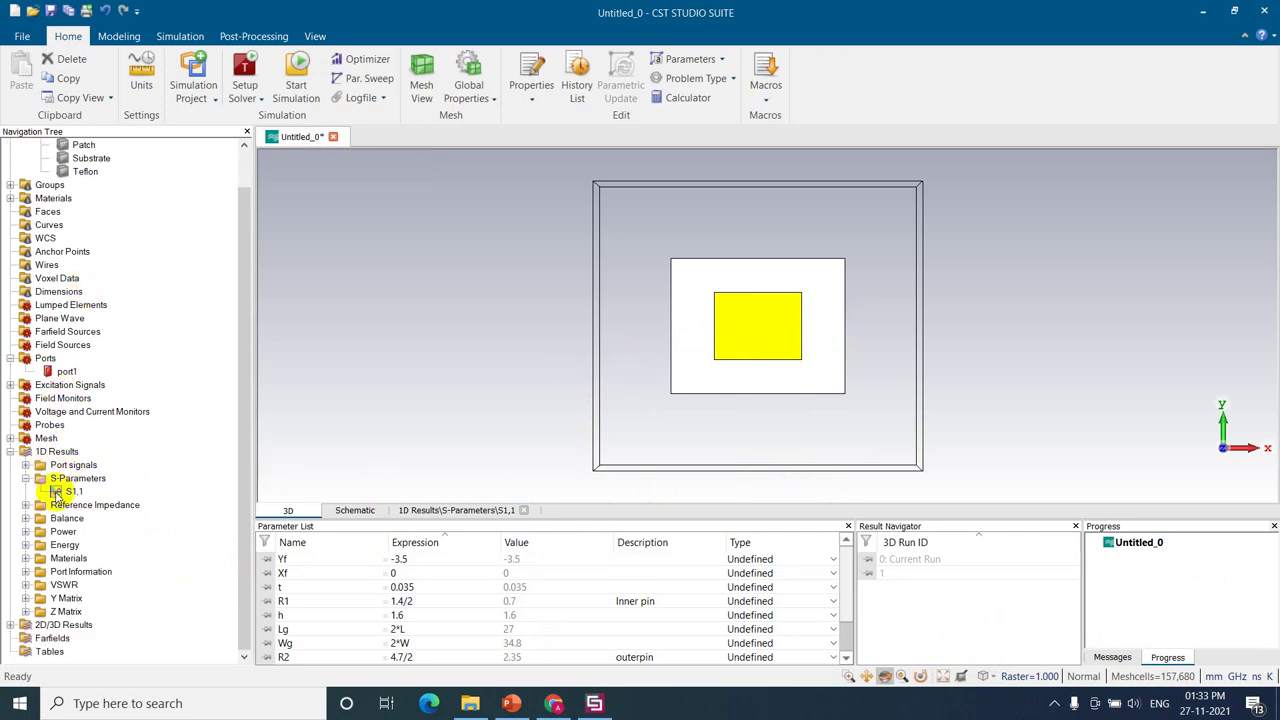
left_click(69, 492)
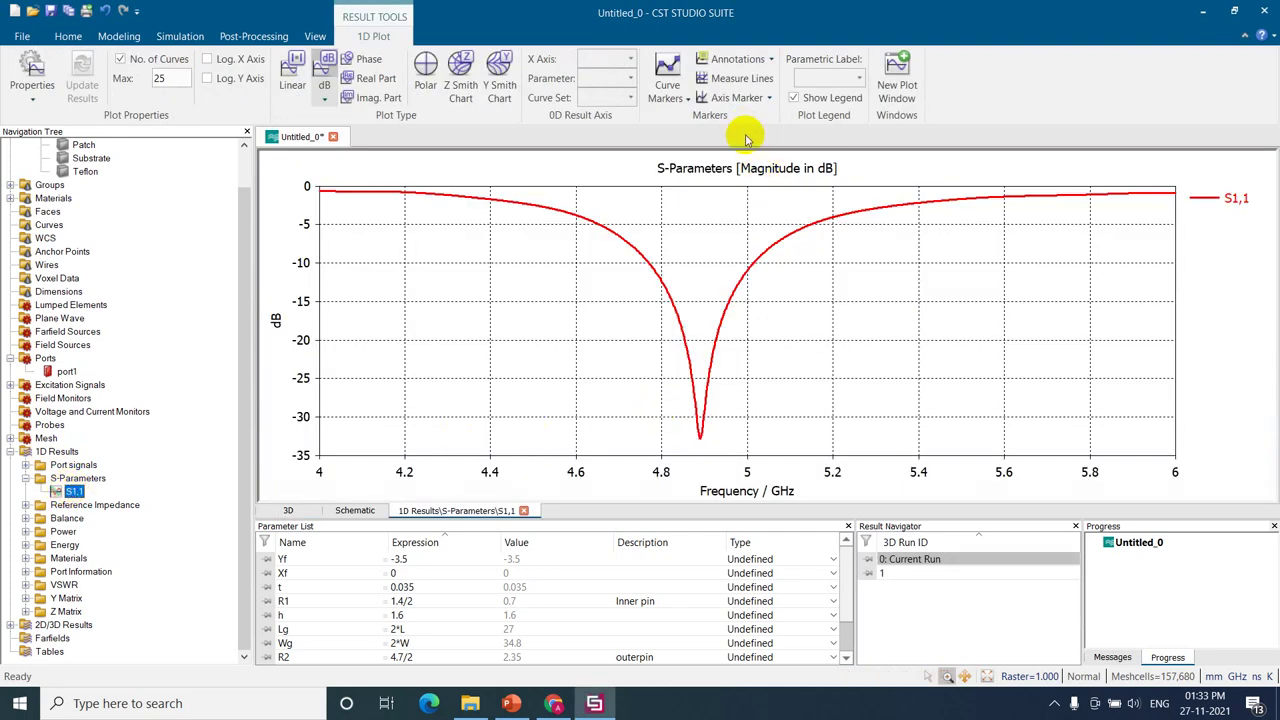
left_click(736, 97)
left_click_drag(749, 271, 704, 267)
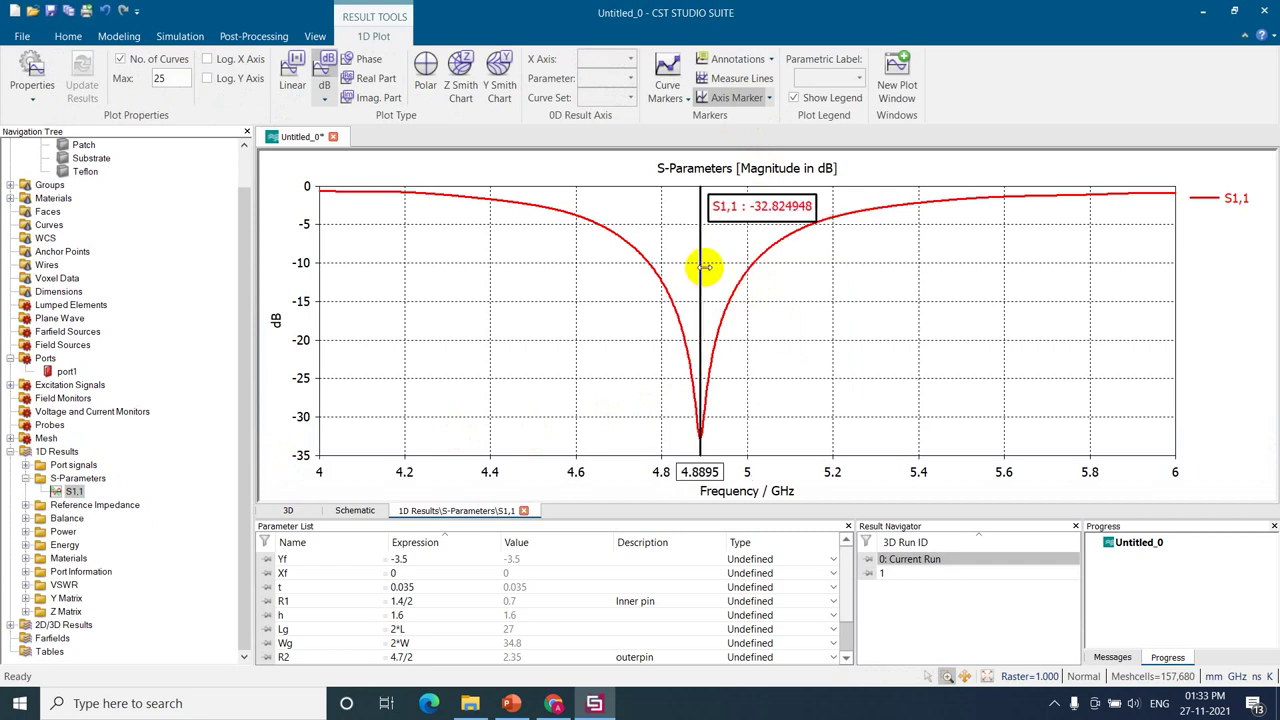
Step: Place curve markers at about -10 dB on both sides of the S1,1 dip and move their value box into the plot area beside the curve
left_click(736, 97)
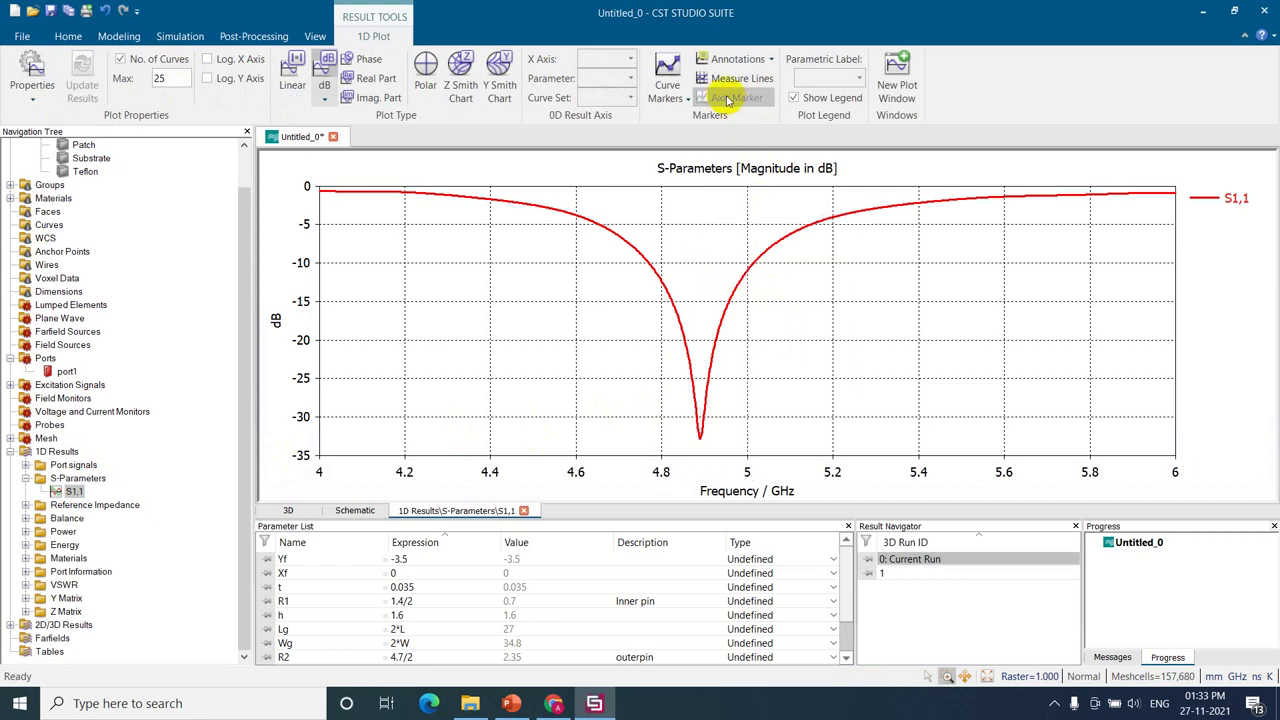
left_click(670, 86)
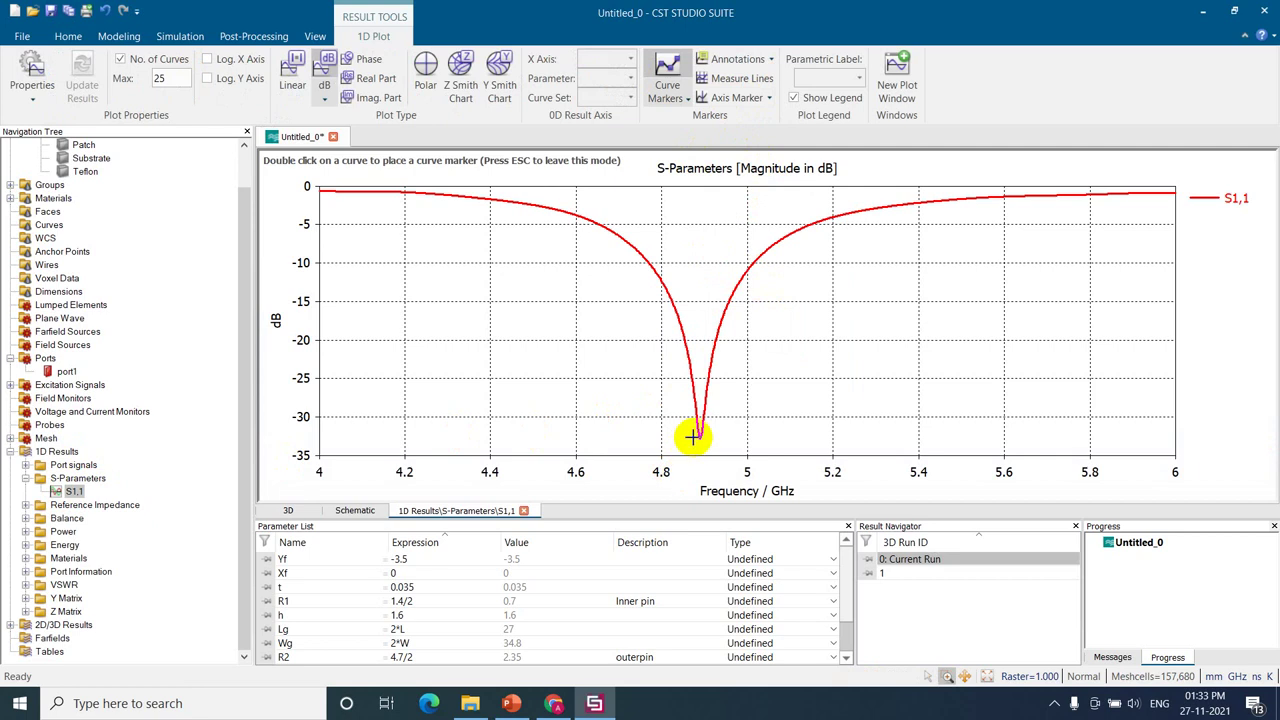
left_click(736, 97)
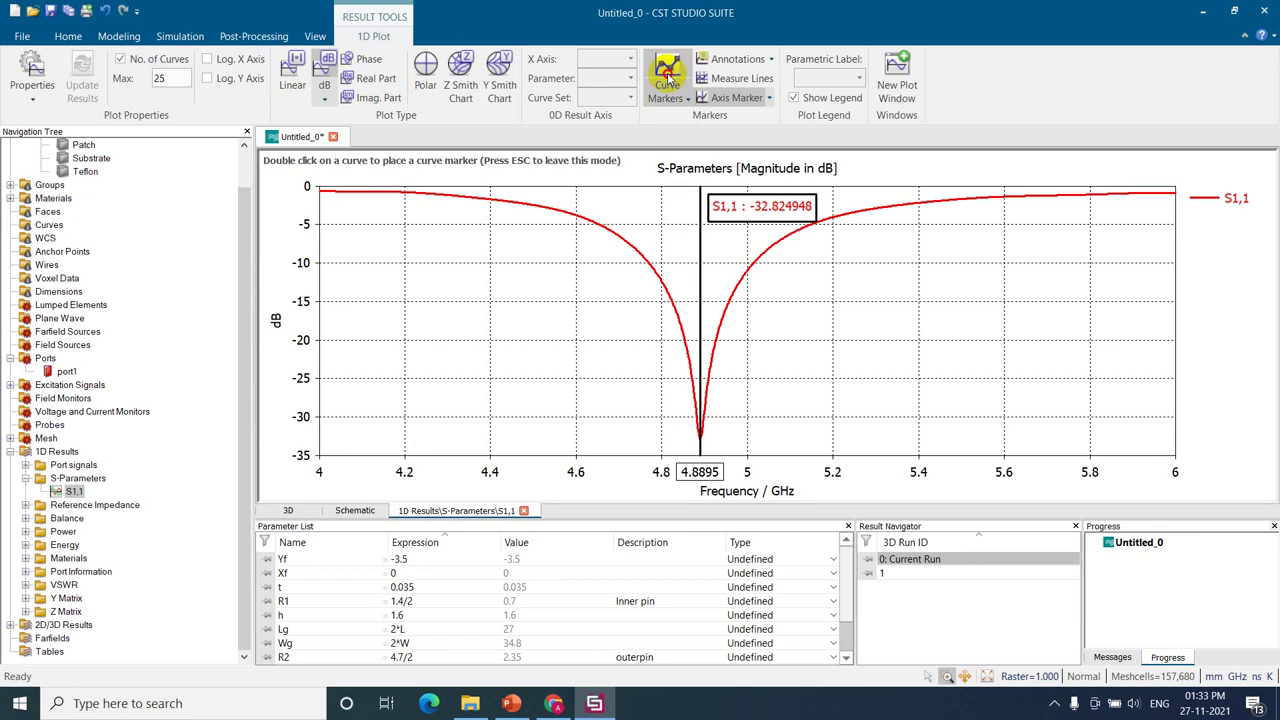
double_click(650, 265)
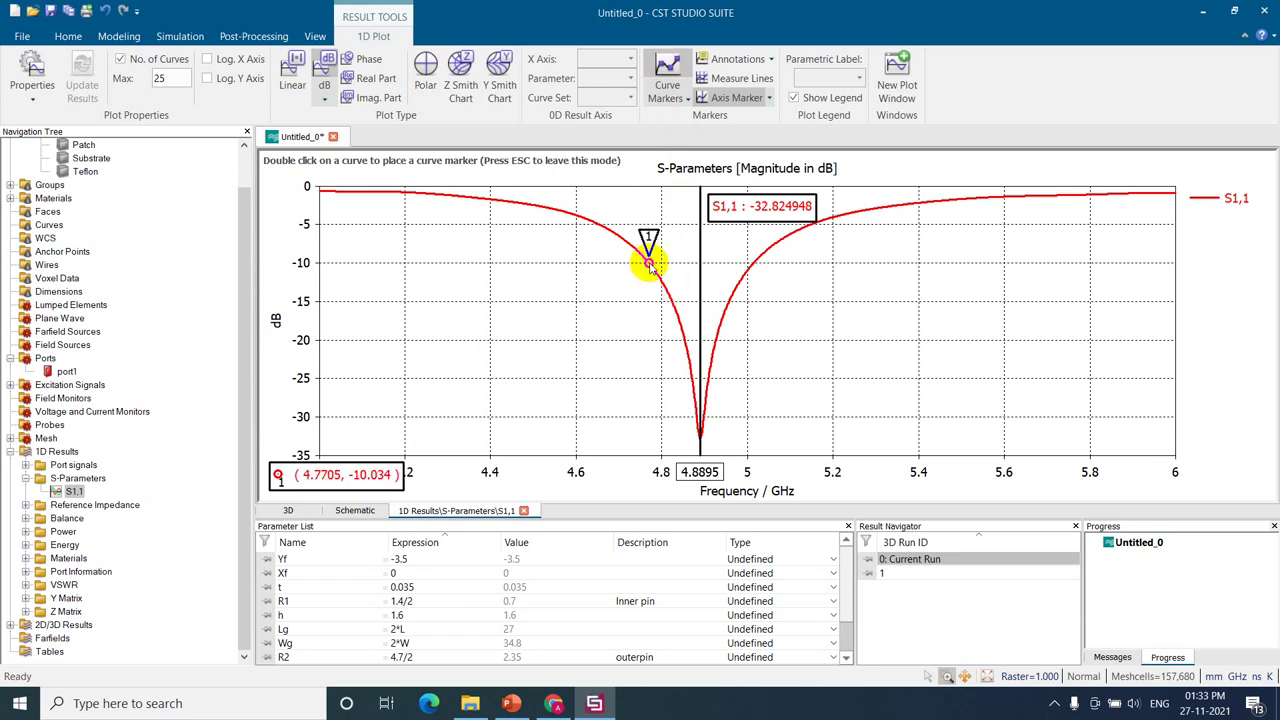
double_click(752, 264)
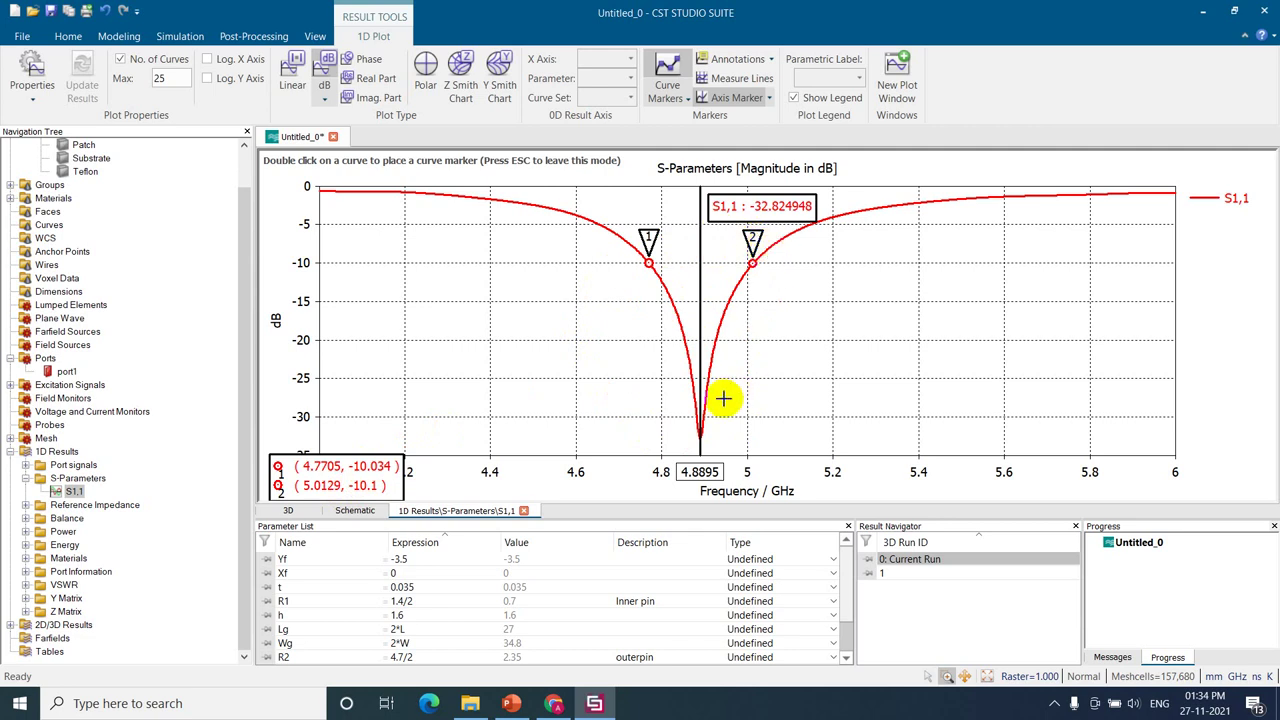
mouse_move(376, 478)
left_mouse_down()
mouse_move(514, 337)
mouse_move(538, 336)
left_mouse_up()
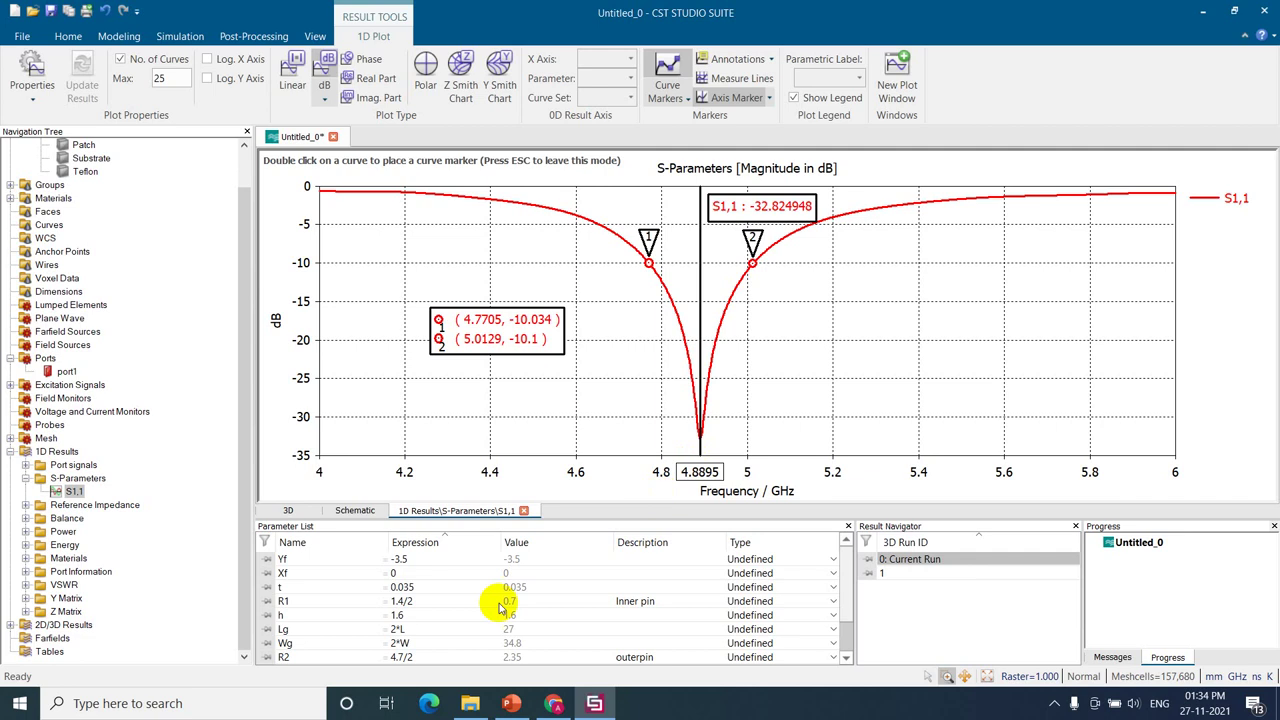
scroll(458, 622, "down", 1)
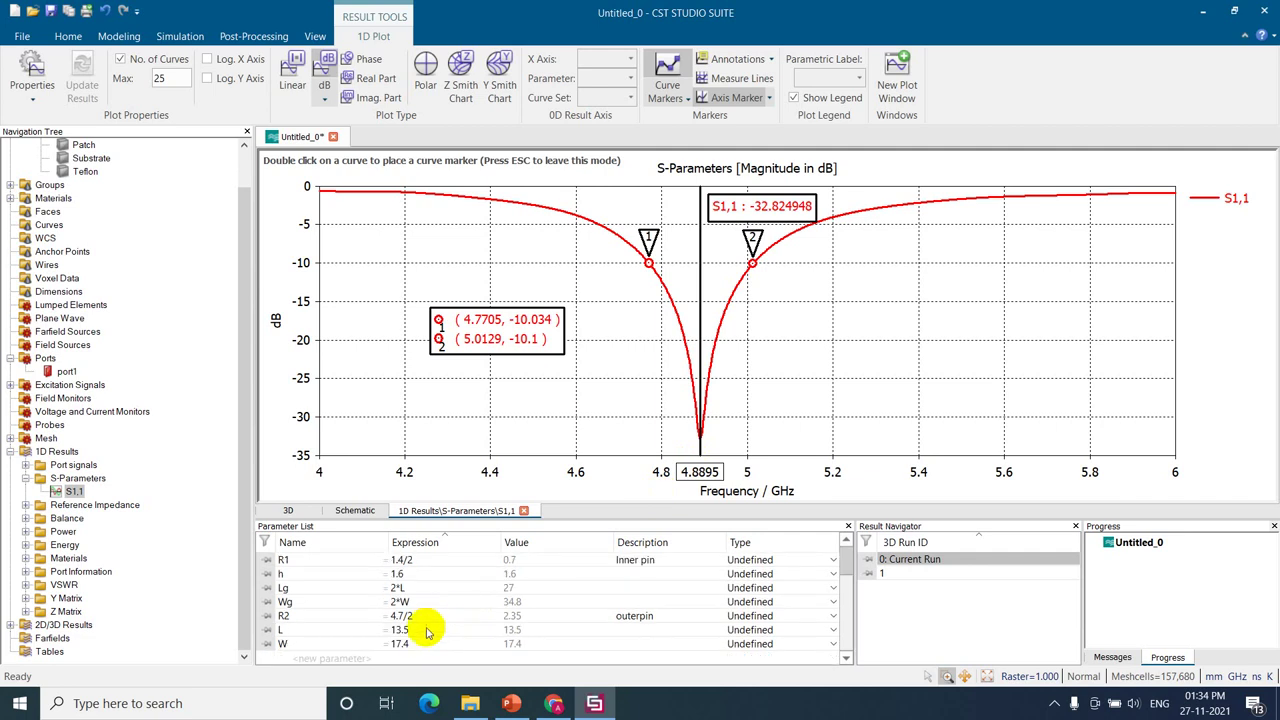